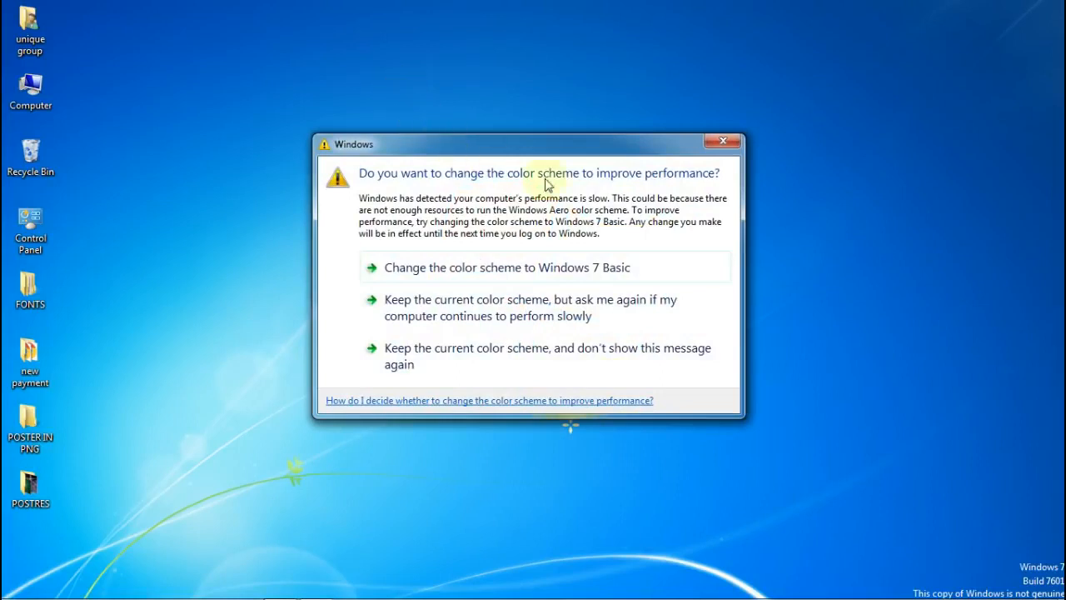
Dismiss the Windows color scheme prompt without choosing an option and refresh the desktop
click(729, 144)
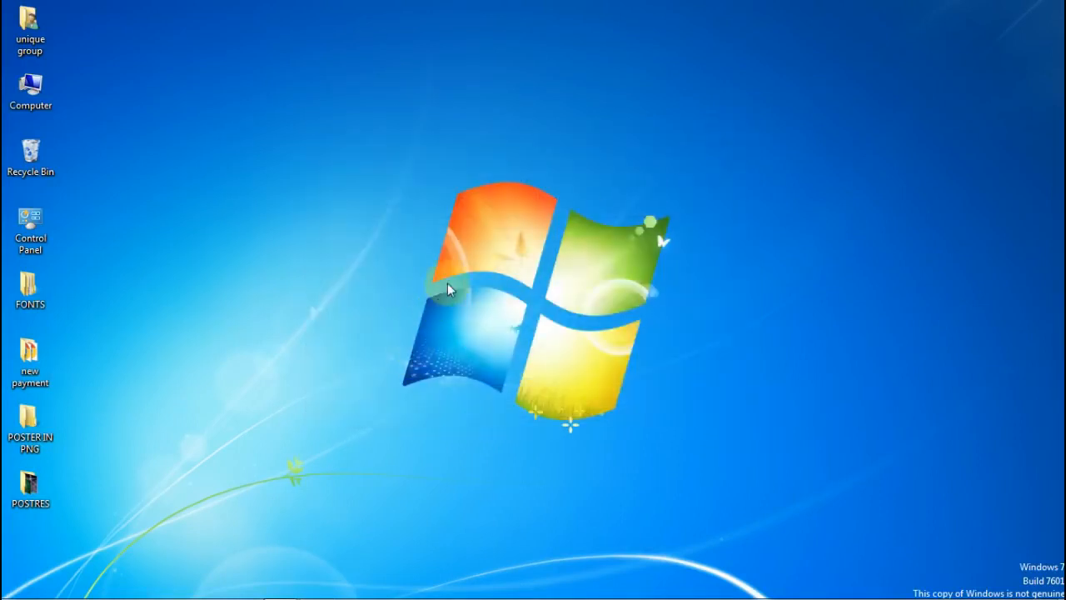
right_click(276, 113)
click(316, 156)
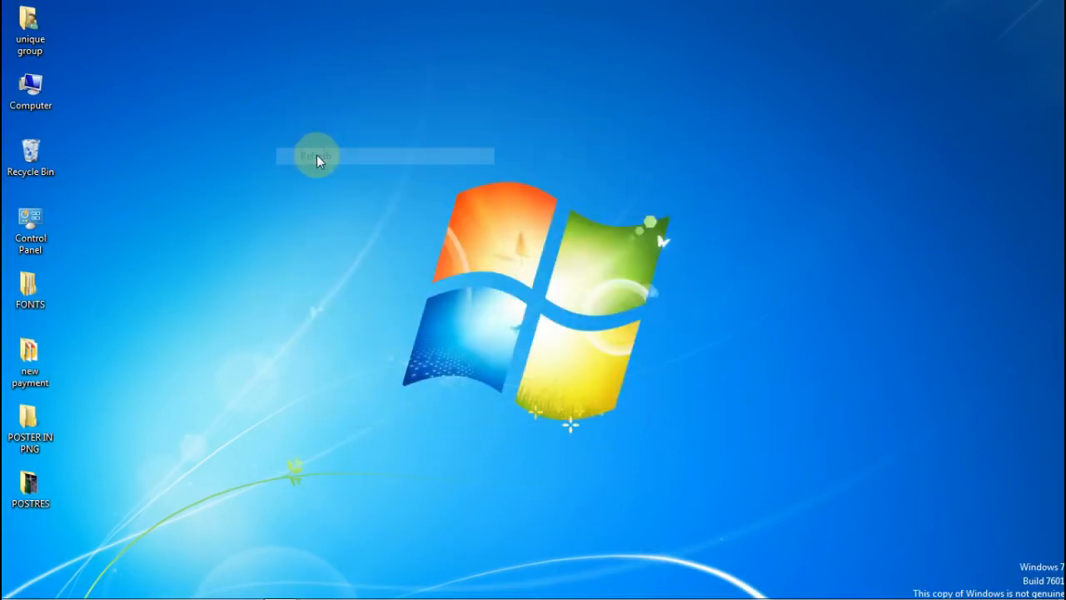
mouse_move(13, 593)
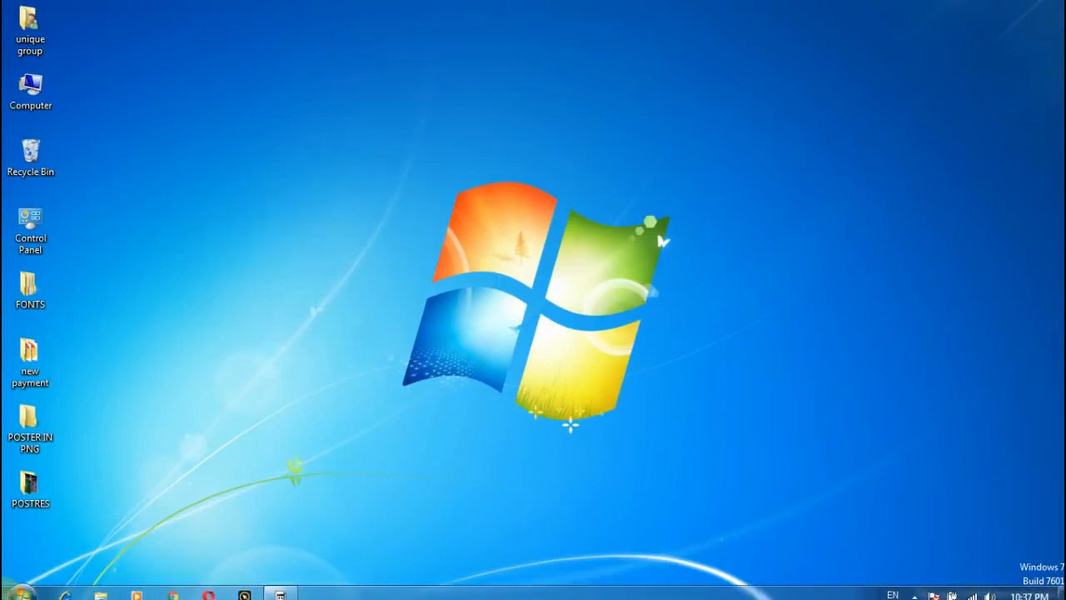
click(22, 588)
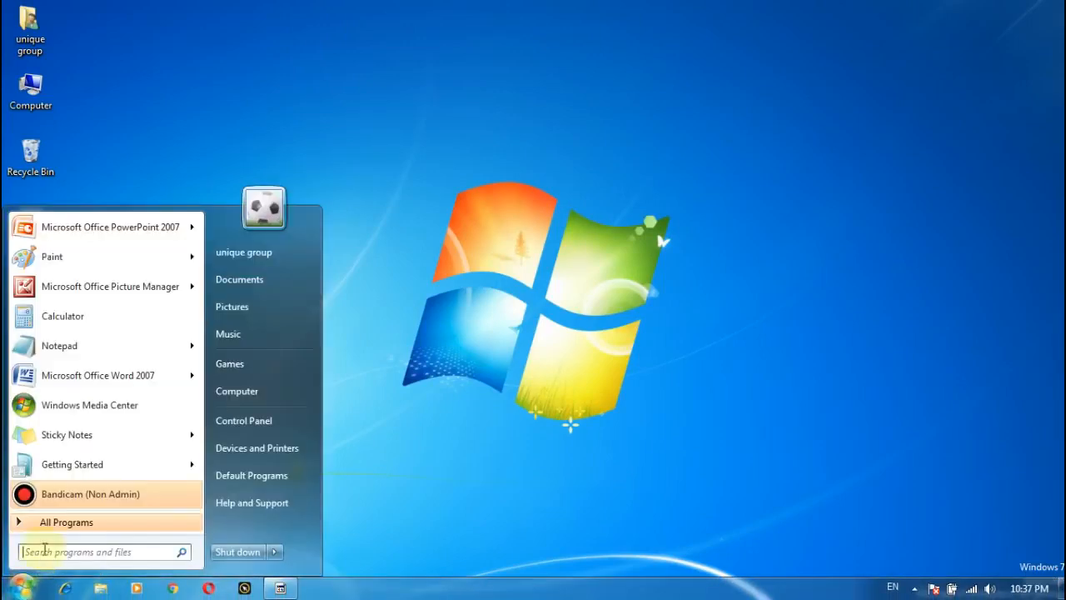
click(62, 525)
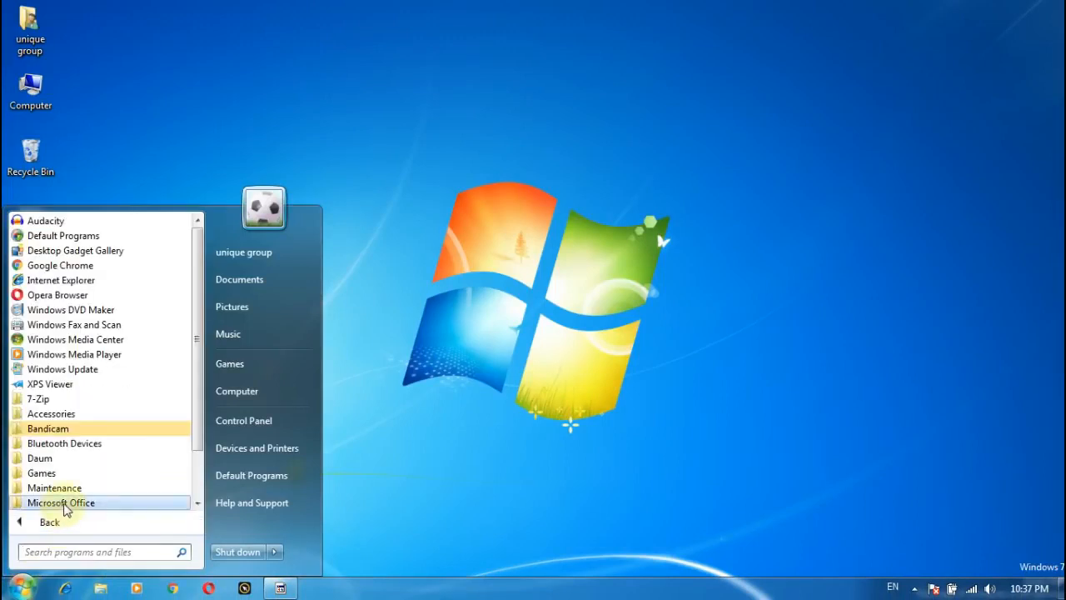
click(85, 503)
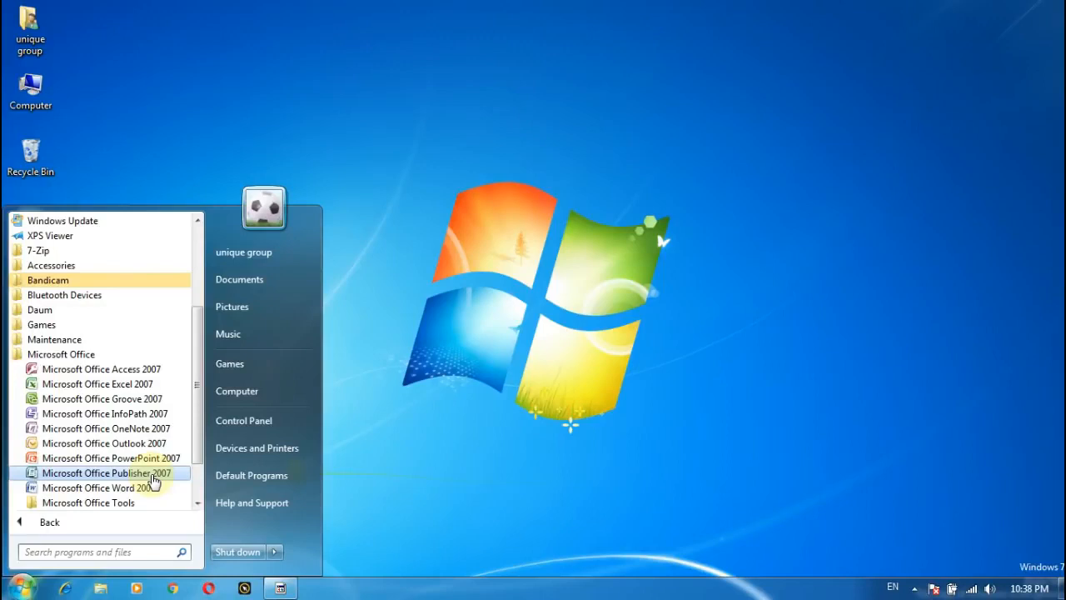
click(125, 473)
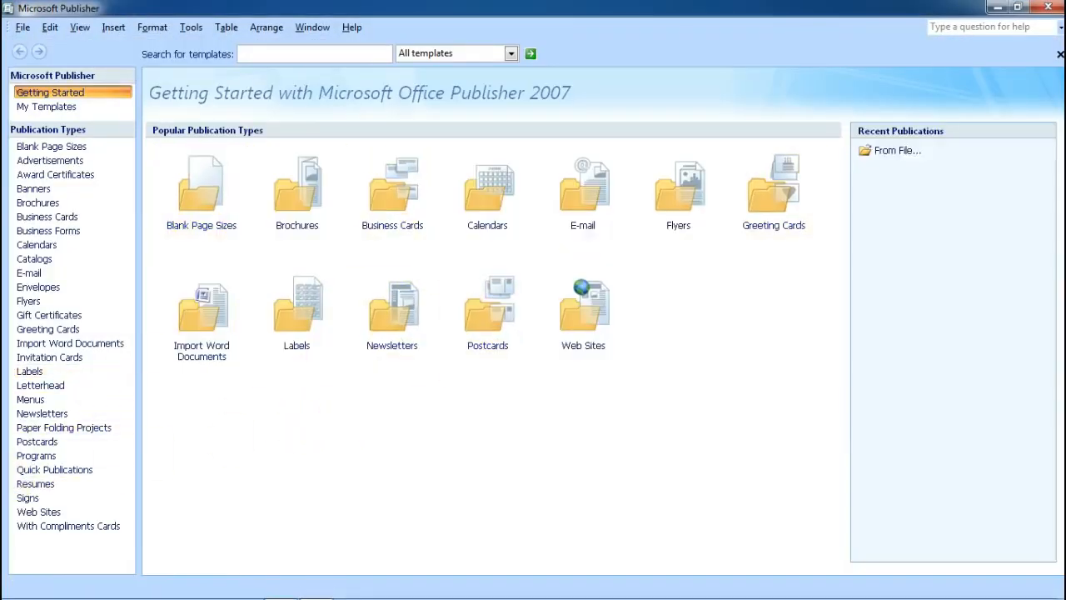
click(1048, 8)
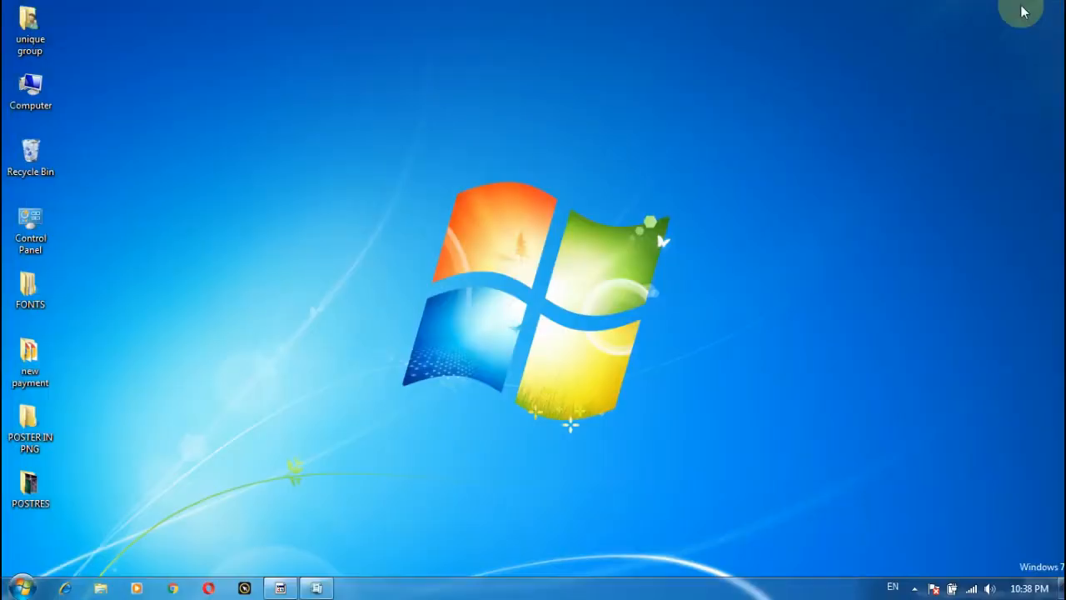
Launch Microsoft Office Word 2007 from the Microsoft Office program group and close it again
click(20, 588)
click(65, 522)
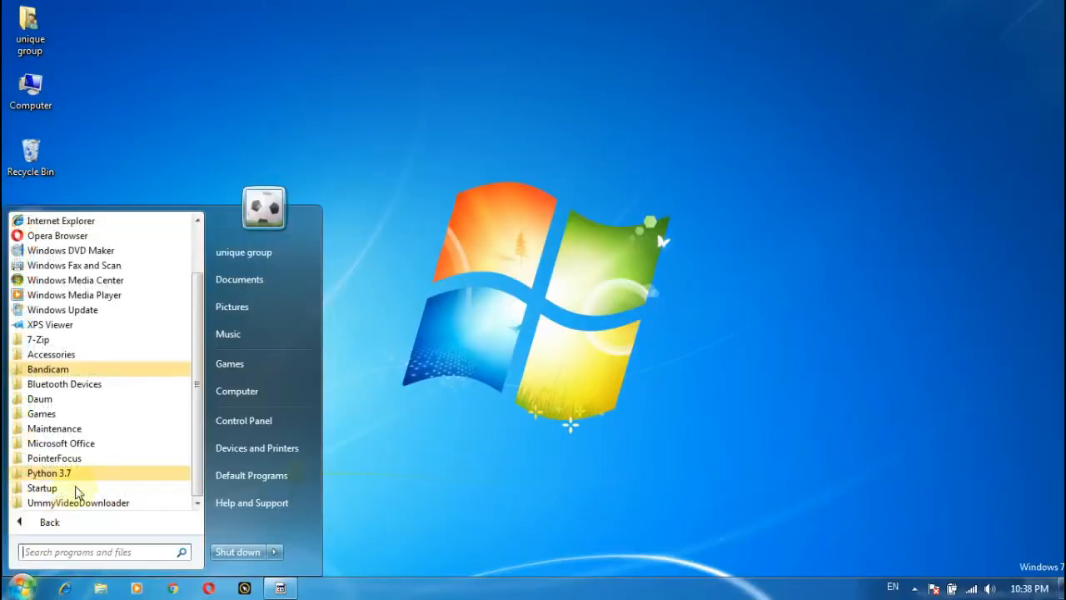
click(97, 450)
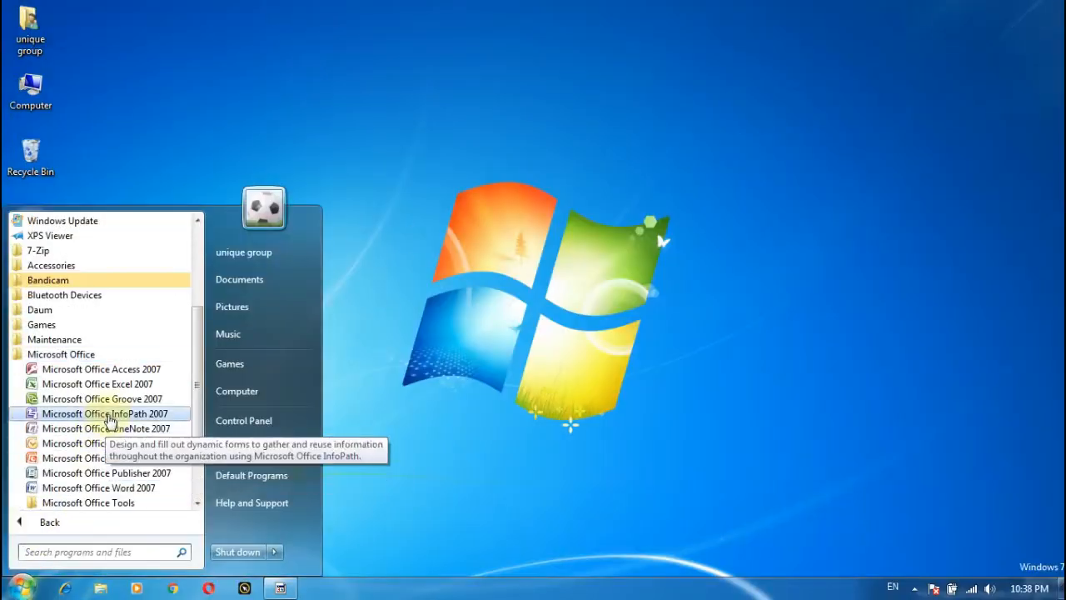
click(124, 489)
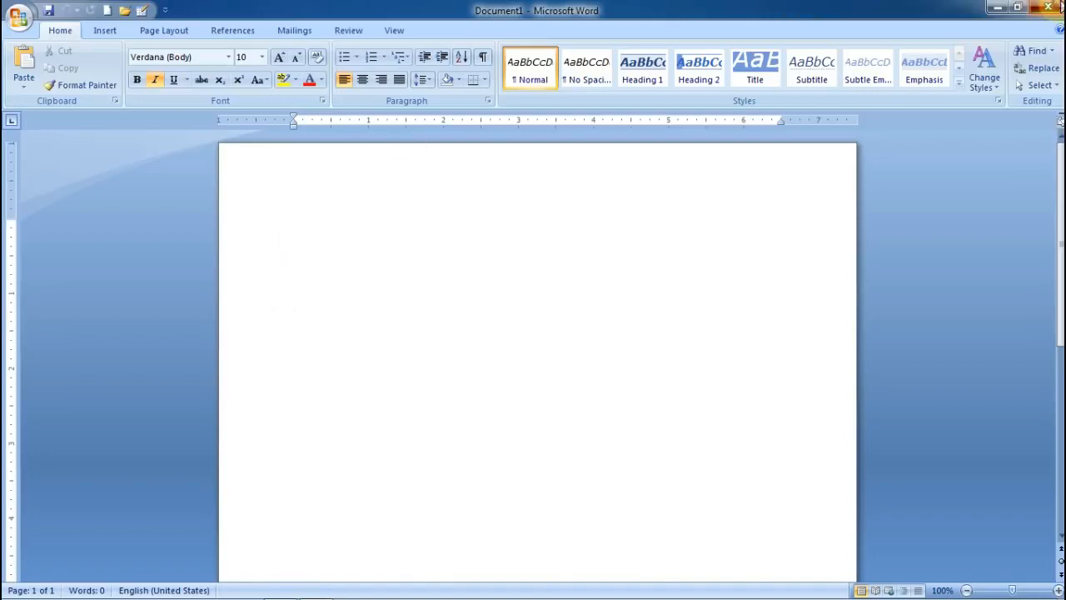
click(1048, 7)
click(20, 588)
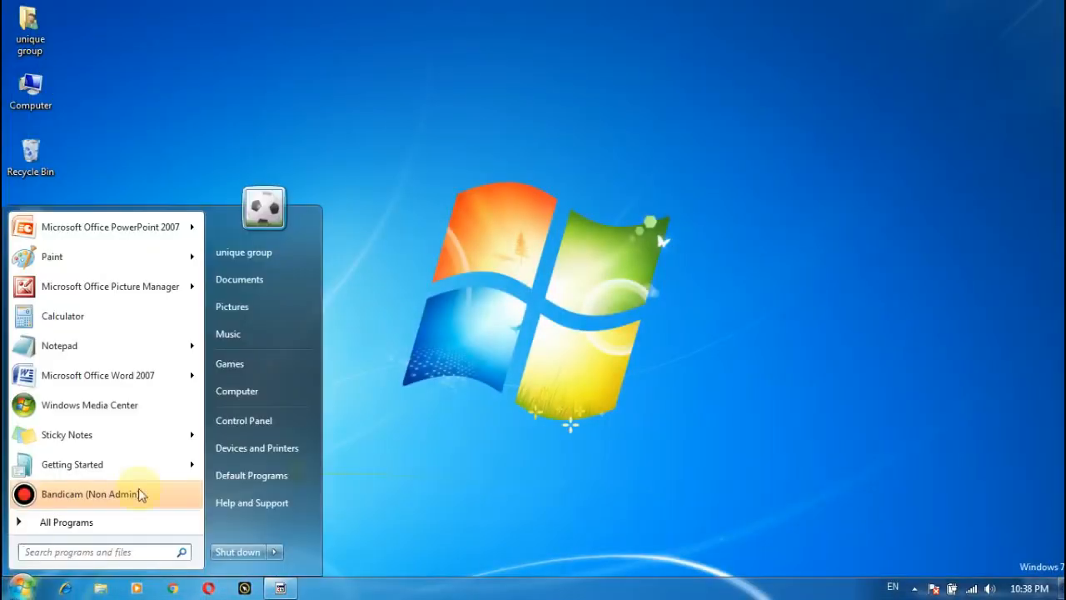
click(685, 250)
click(441, 185)
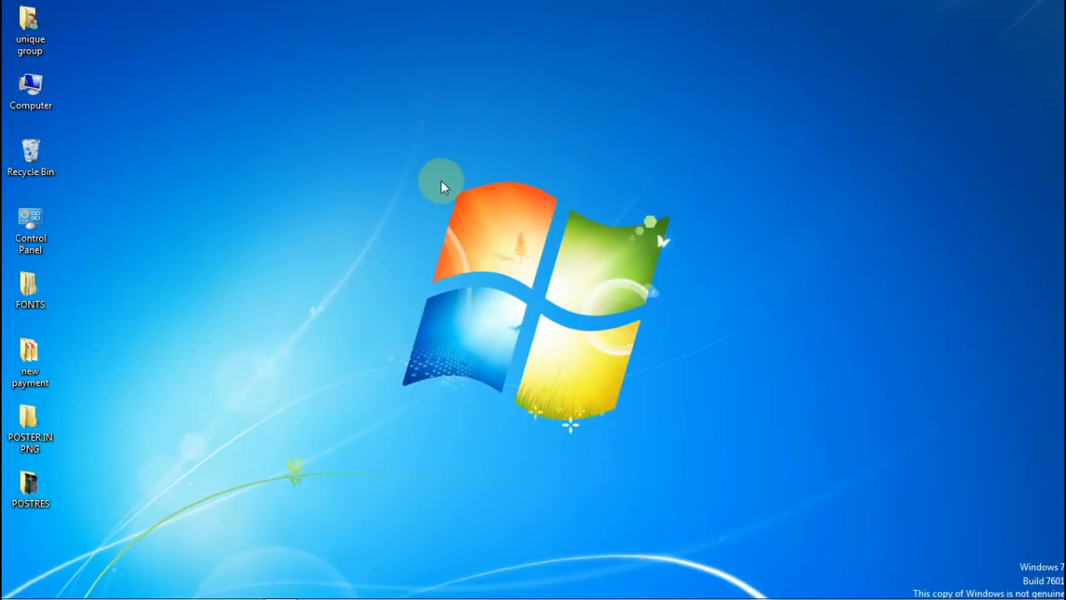
Launch Word through the Windows Run dialog using the command winword
key(super+r)
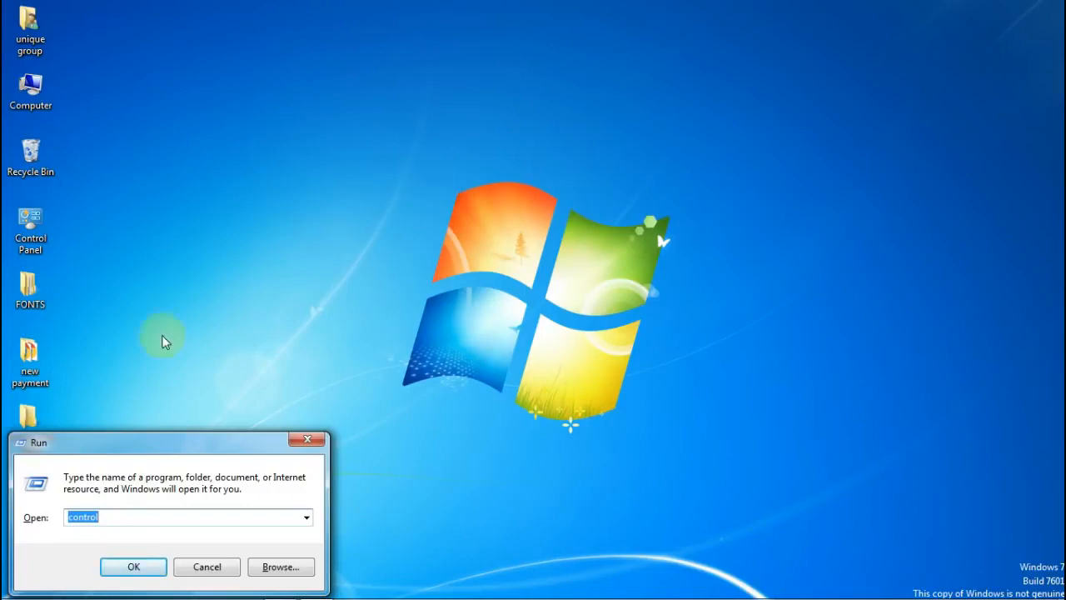
click(144, 521)
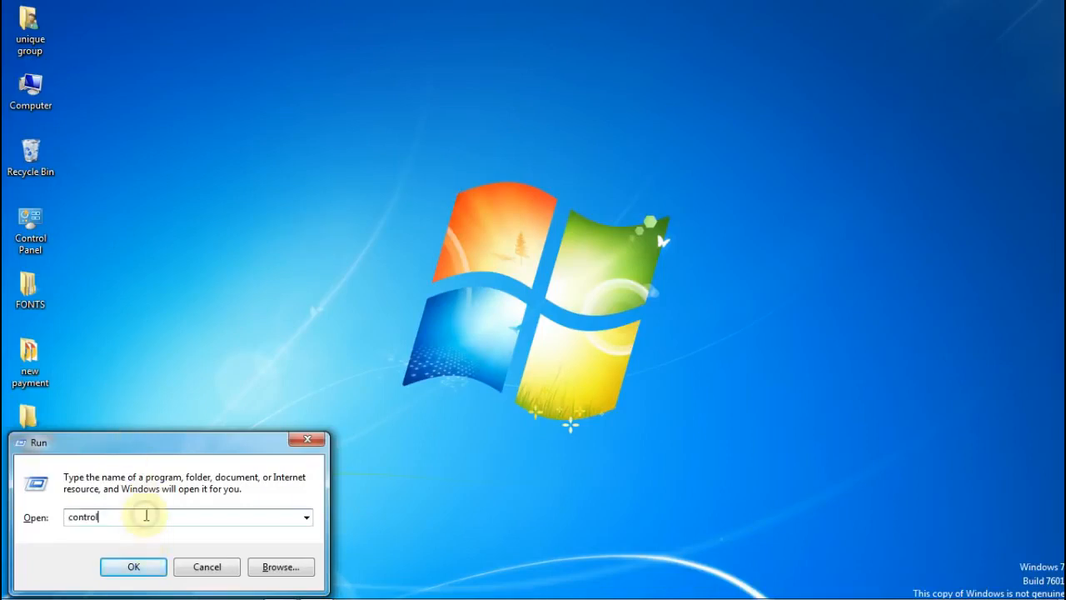
key(BackSpace)
key(BackSpace)
key(BackSpace)
key(BackSpace)
key(BackSpace)
key(BackSpace)
key(BackSpace)
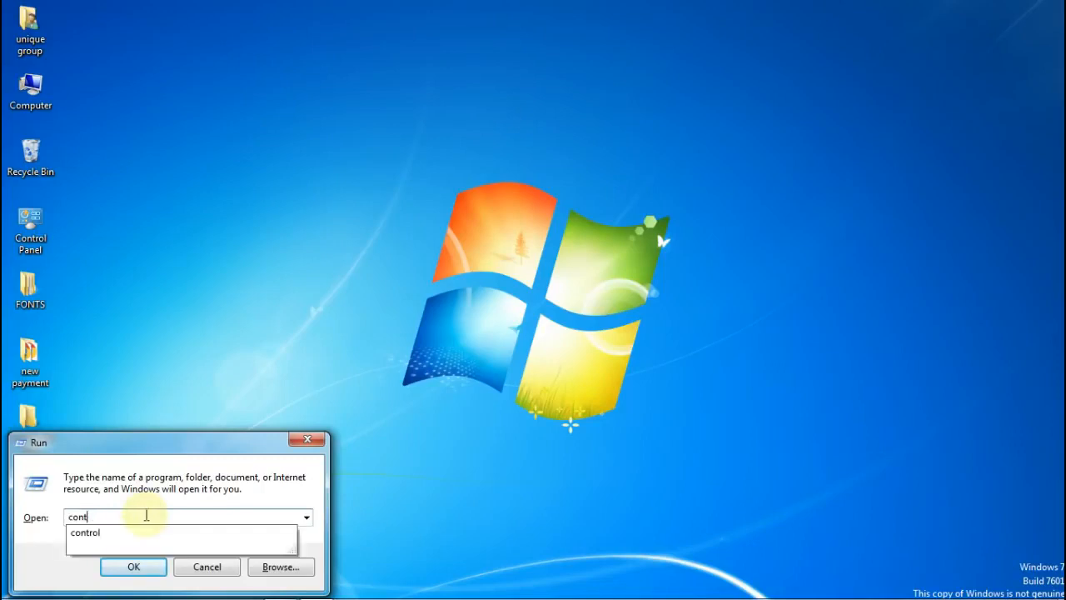
text(winw)
key(Down)
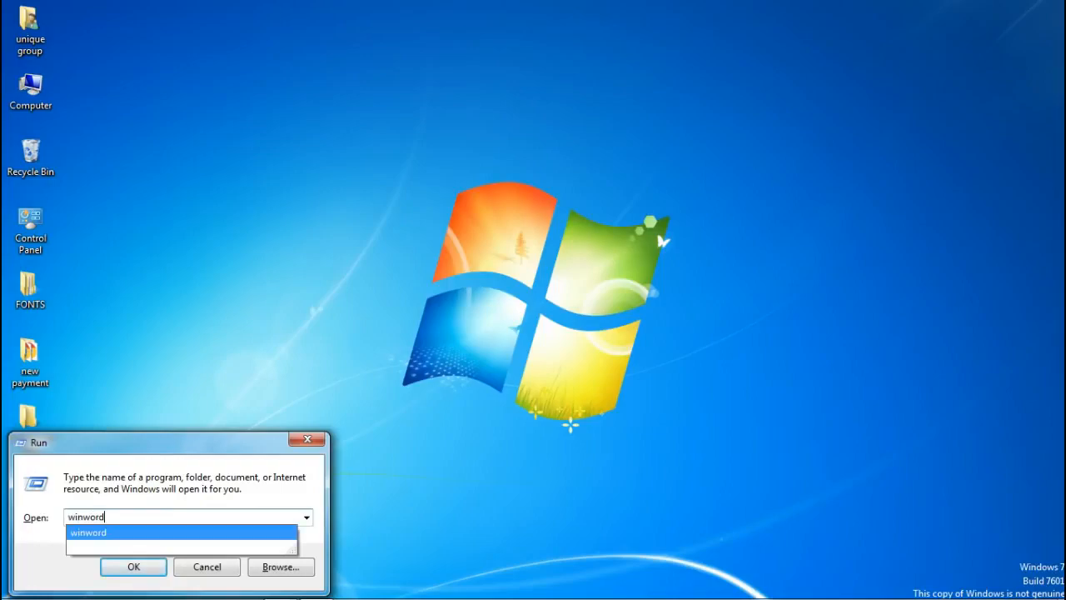
key(Return)
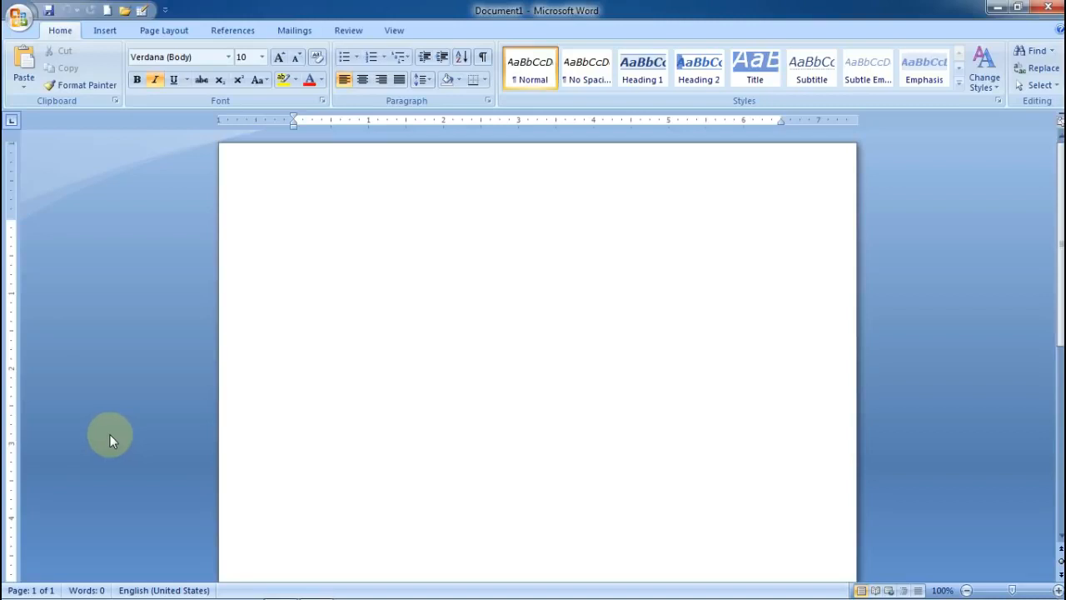
Turn off italic formatting in the blank document and dismiss the Windows optional update notice
click(155, 79)
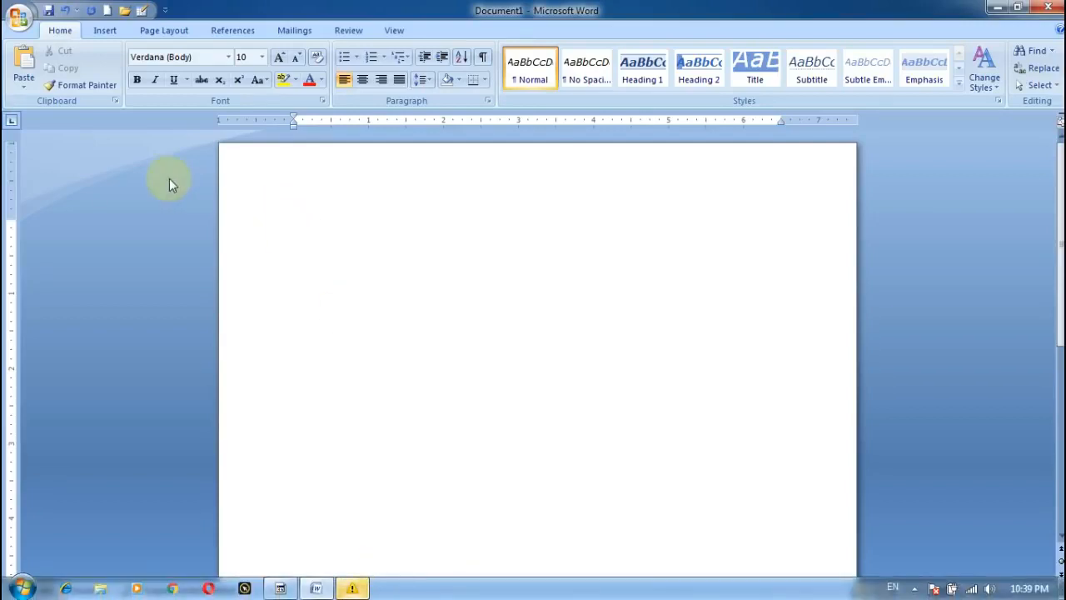
click(352, 588)
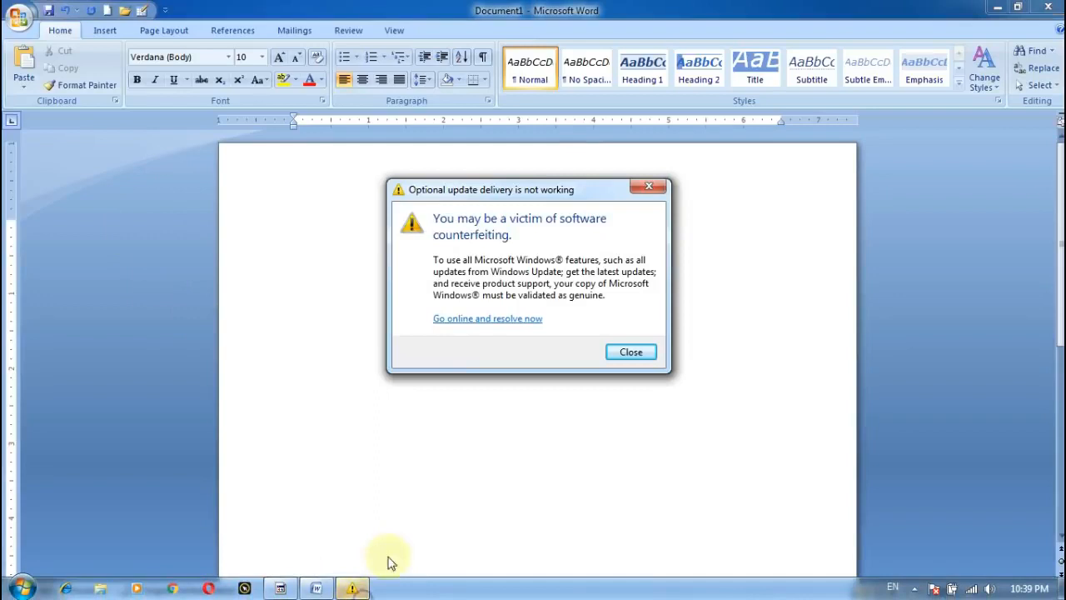
click(634, 351)
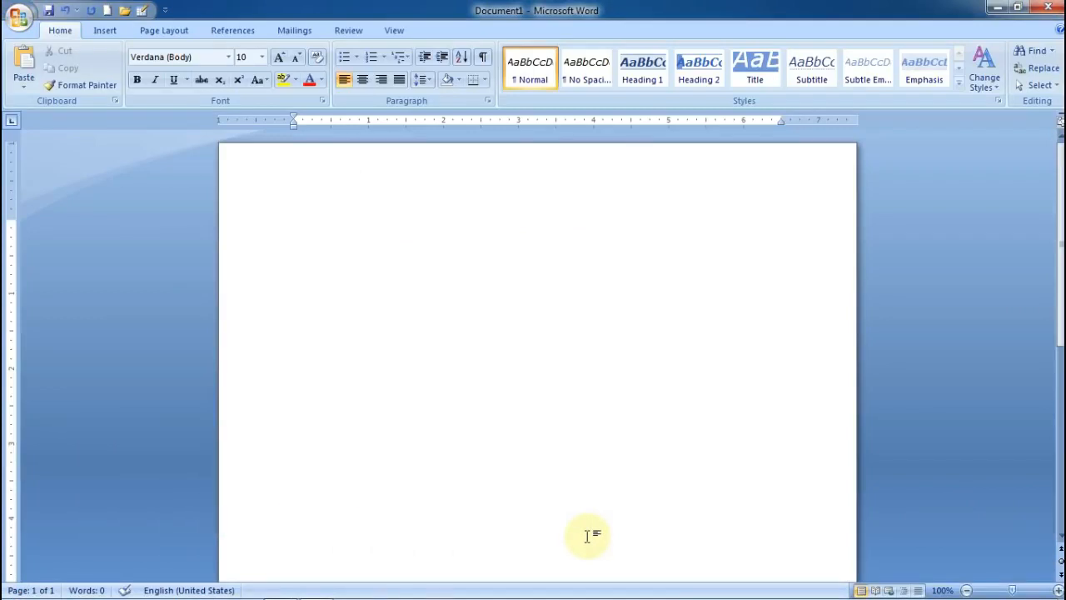
Review the Save and Save As commands for the document, dismissing the color scheme prompts that interrupt
click(25, 18)
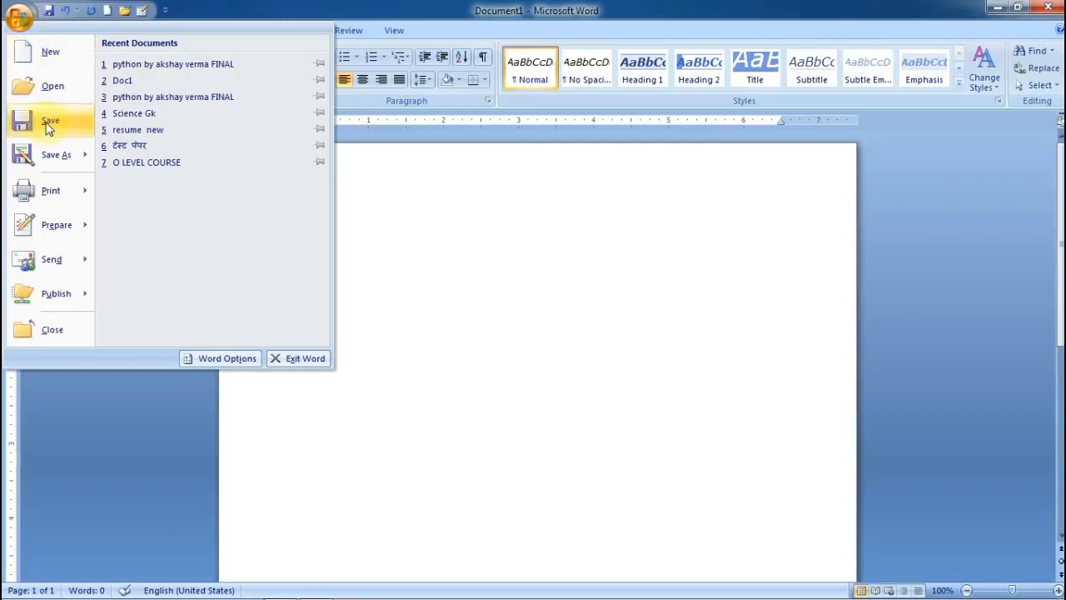
mouse_move(62, 169)
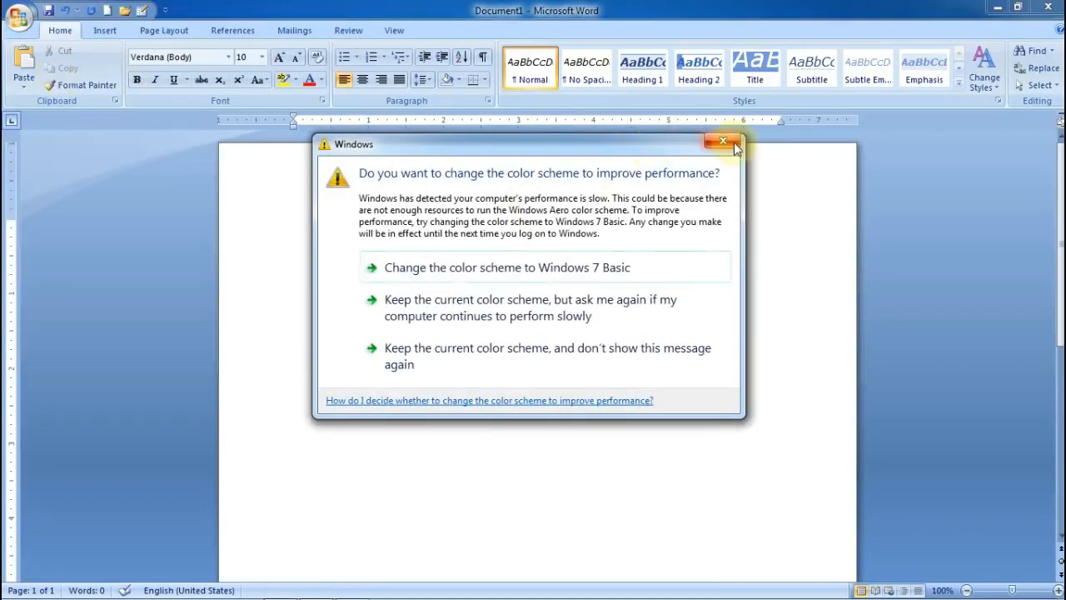
click(736, 148)
click(18, 17)
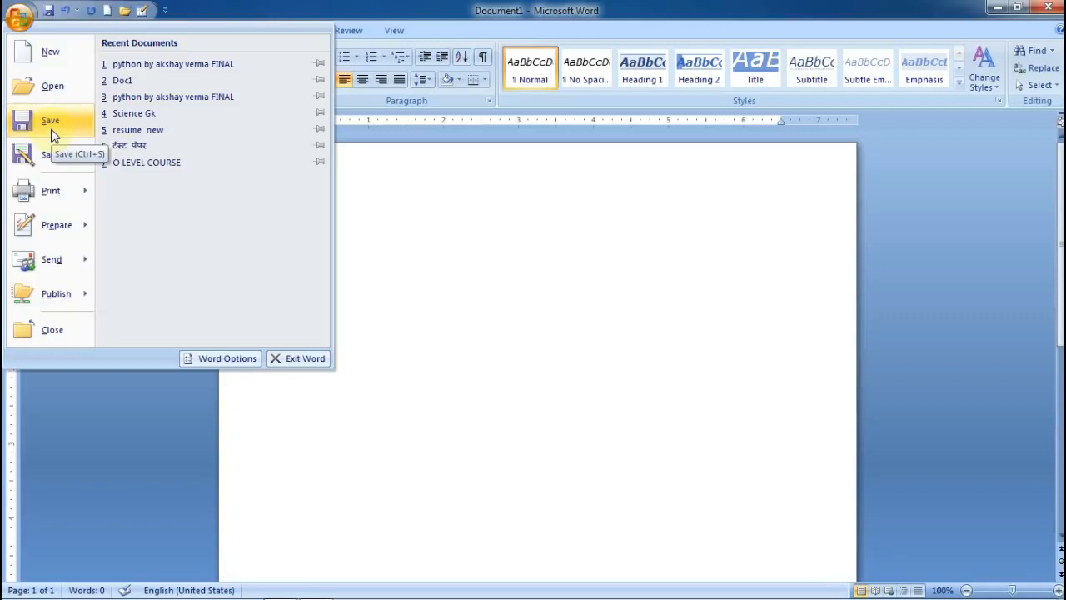
mouse_move(57, 167)
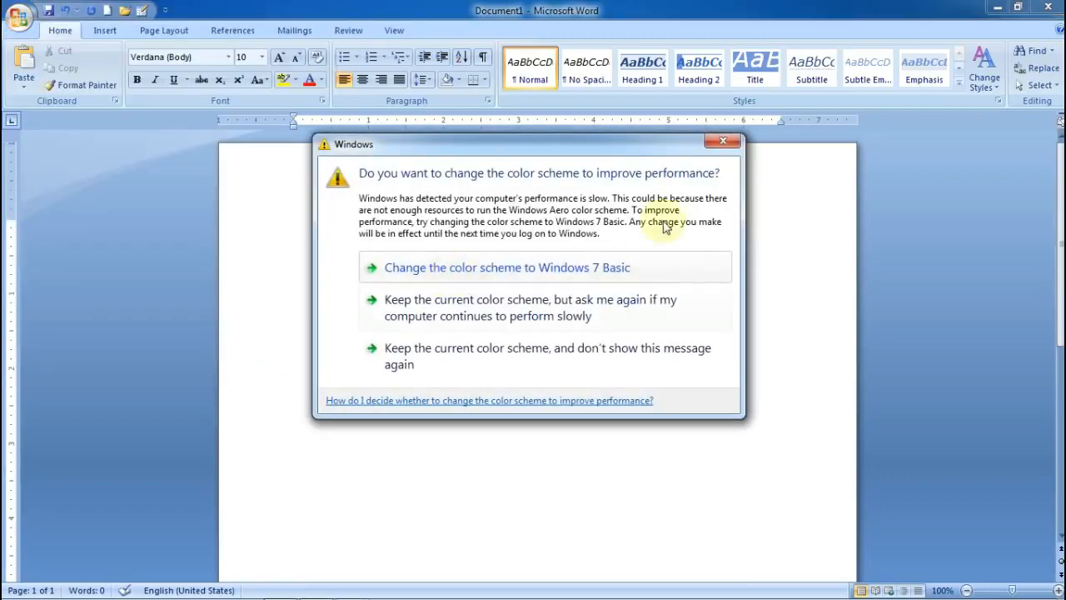
click(724, 141)
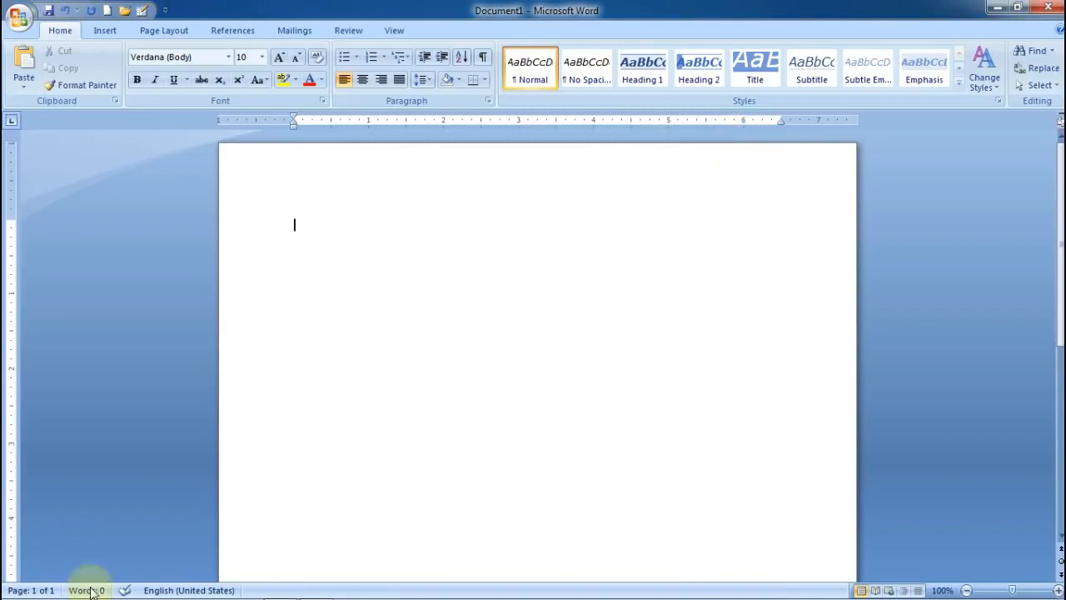
Print one copy of the whole blank document to the Send To OneNote 2007 printer
click(17, 17)
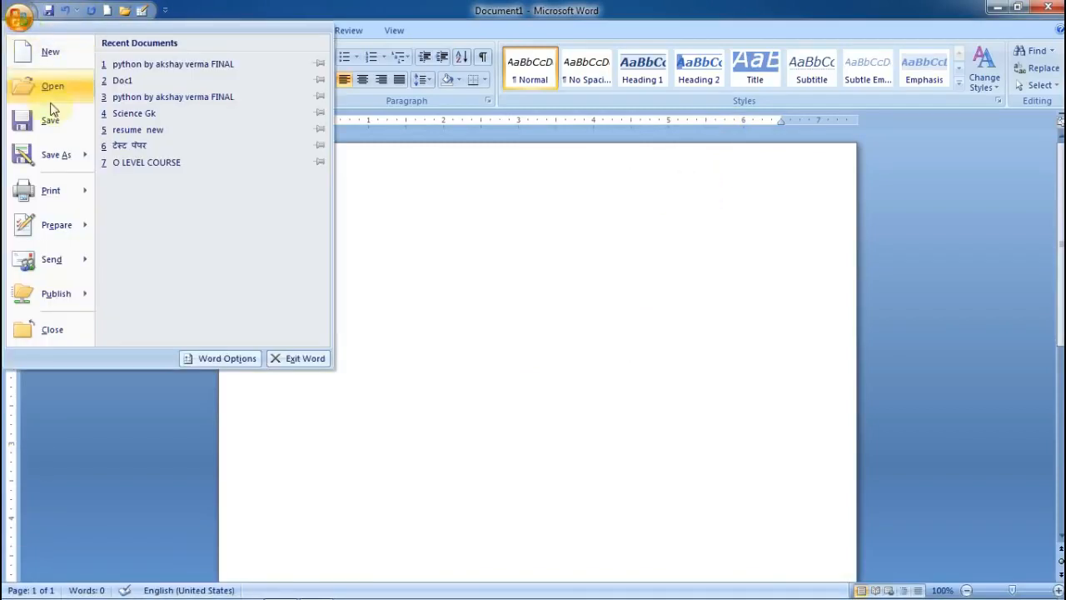
mouse_move(60, 203)
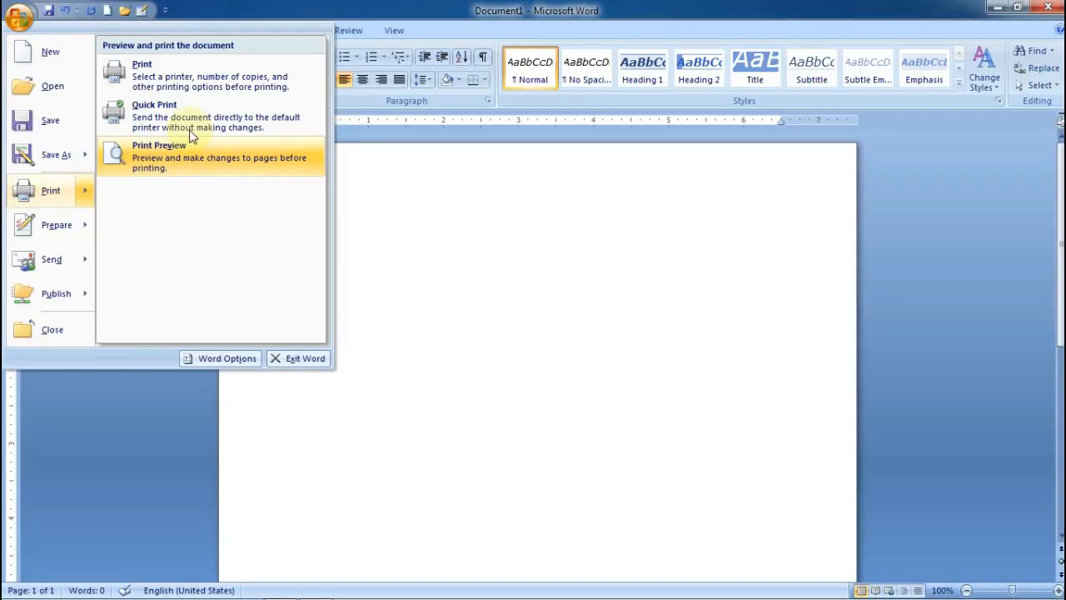
click(216, 82)
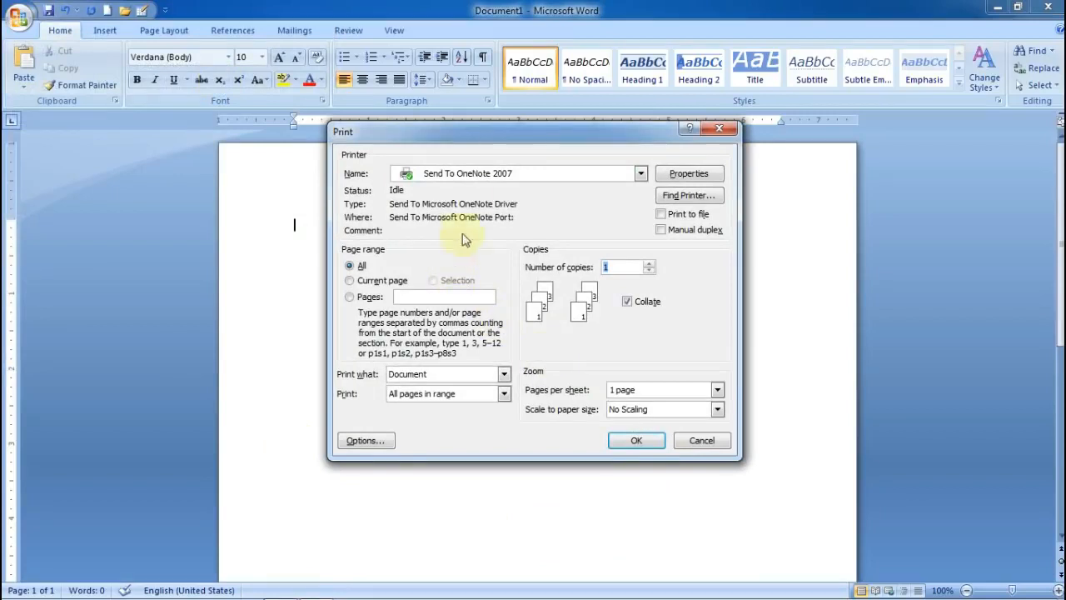
click(473, 175)
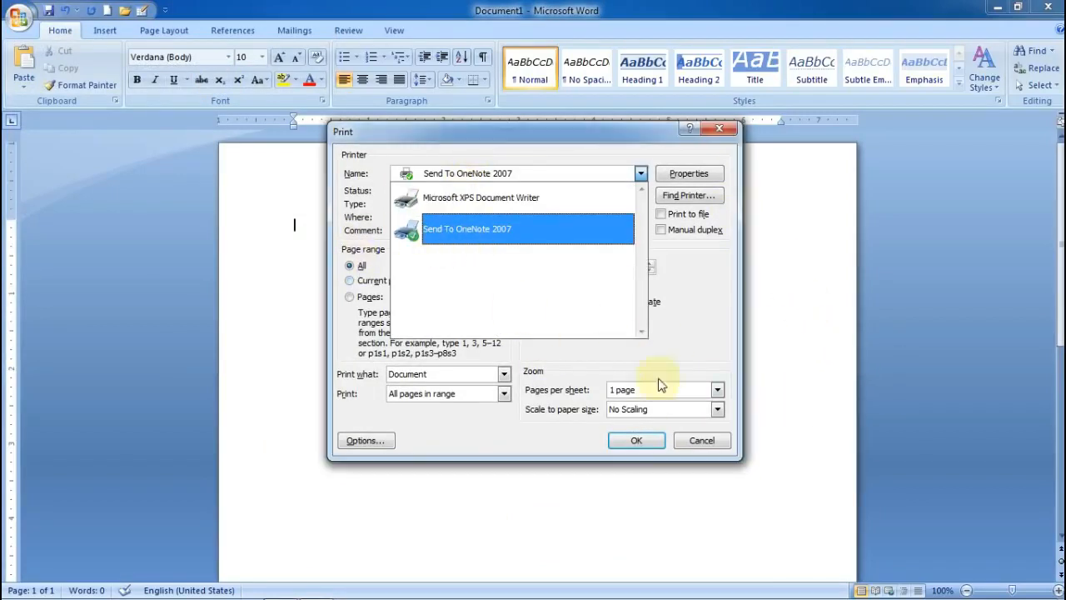
click(633, 440)
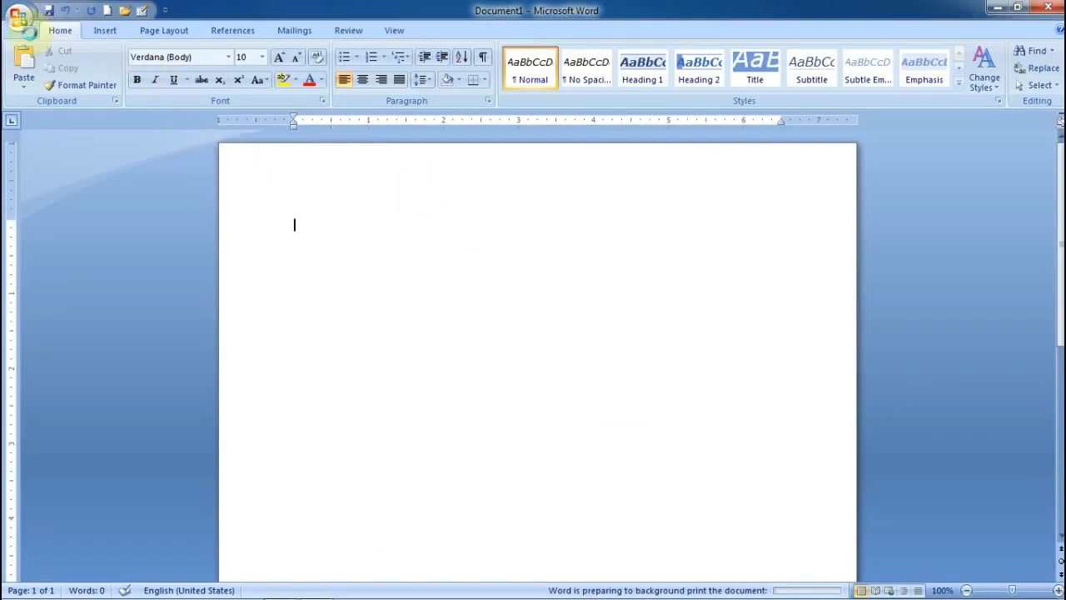
Review the Prepare, Send and Publish commands, then try to close the document and cancel the save prompt
click(24, 23)
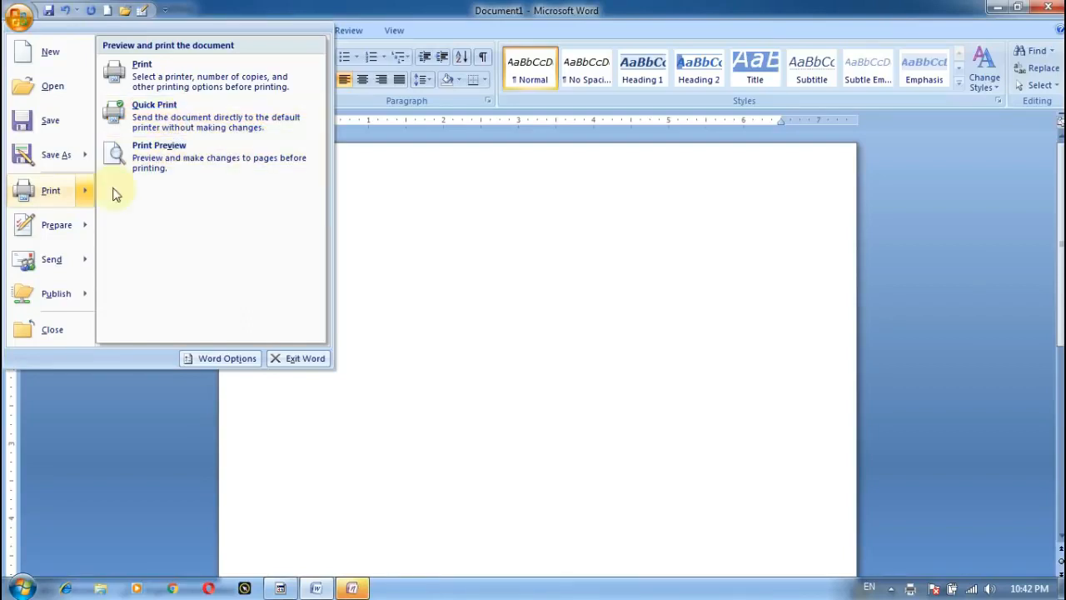
mouse_move(65, 237)
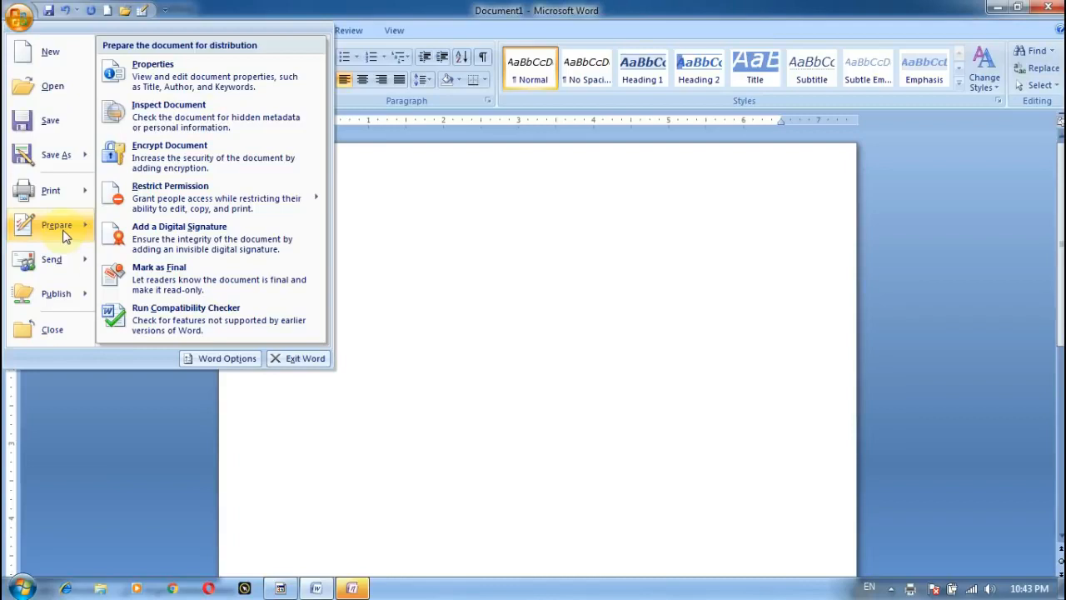
mouse_move(71, 278)
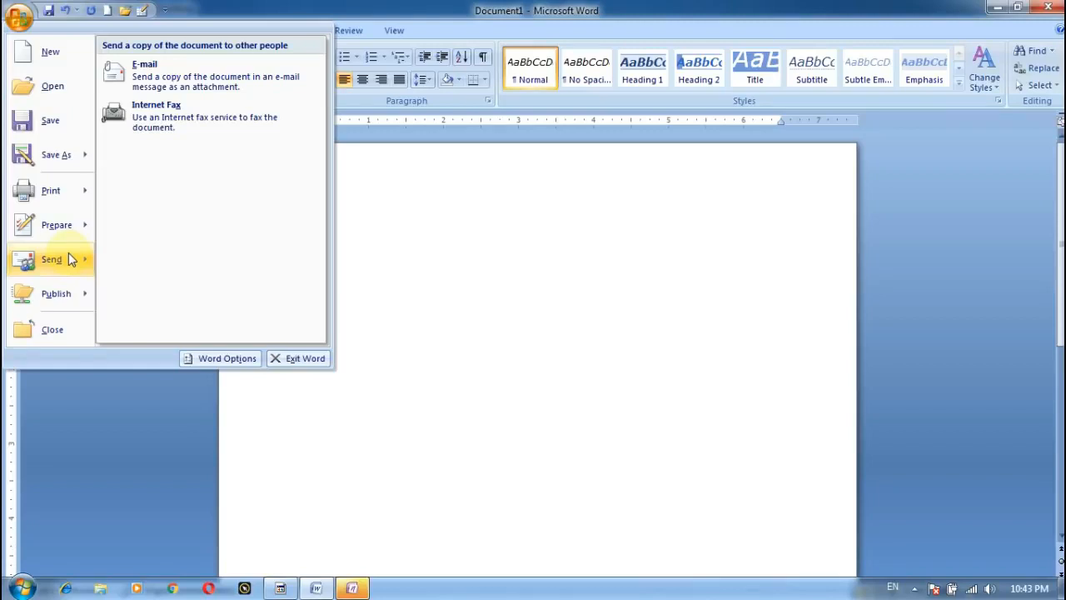
mouse_move(76, 299)
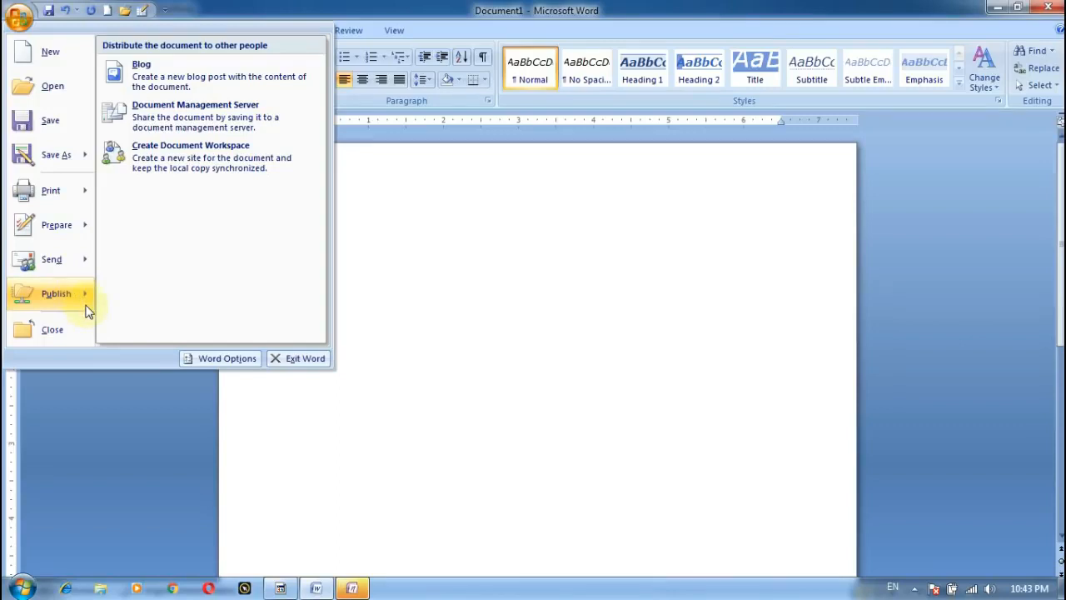
click(74, 333)
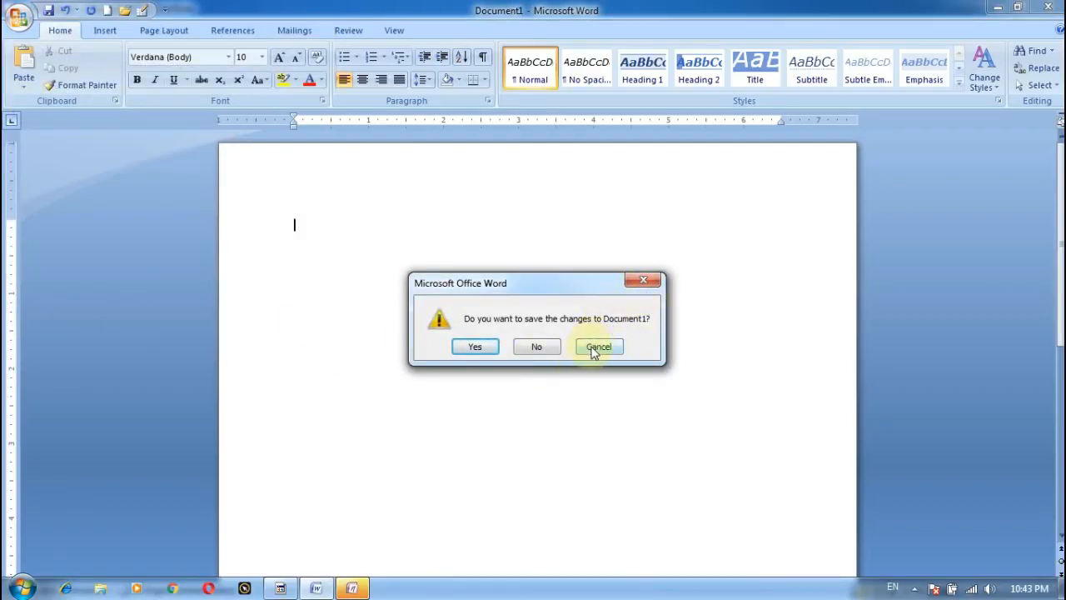
click(593, 348)
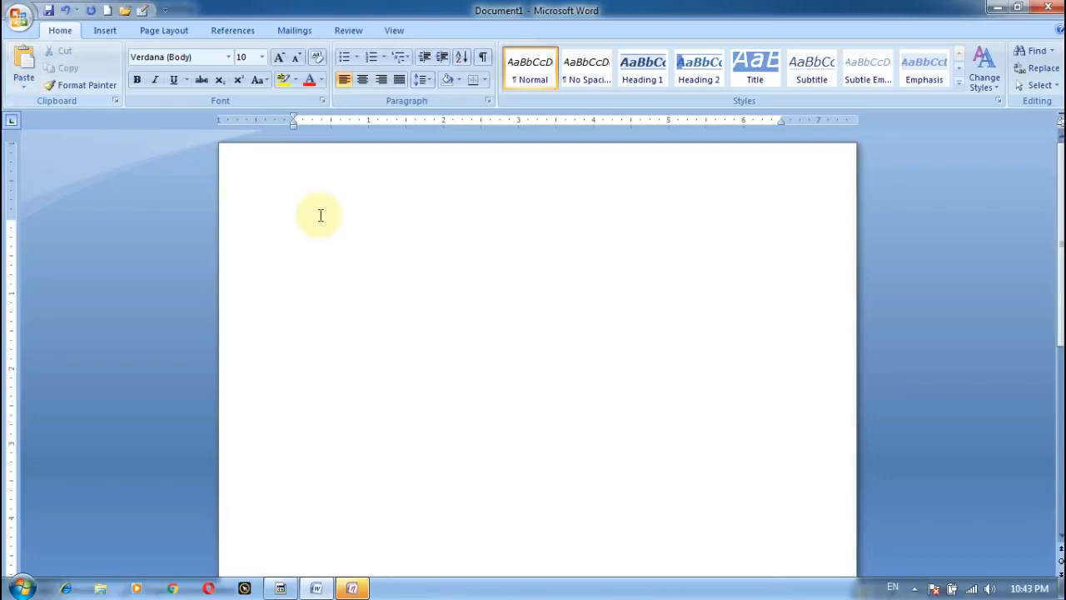
Paste the copied Python notes into the blank document and return to its beginning
key(ctrl+v)
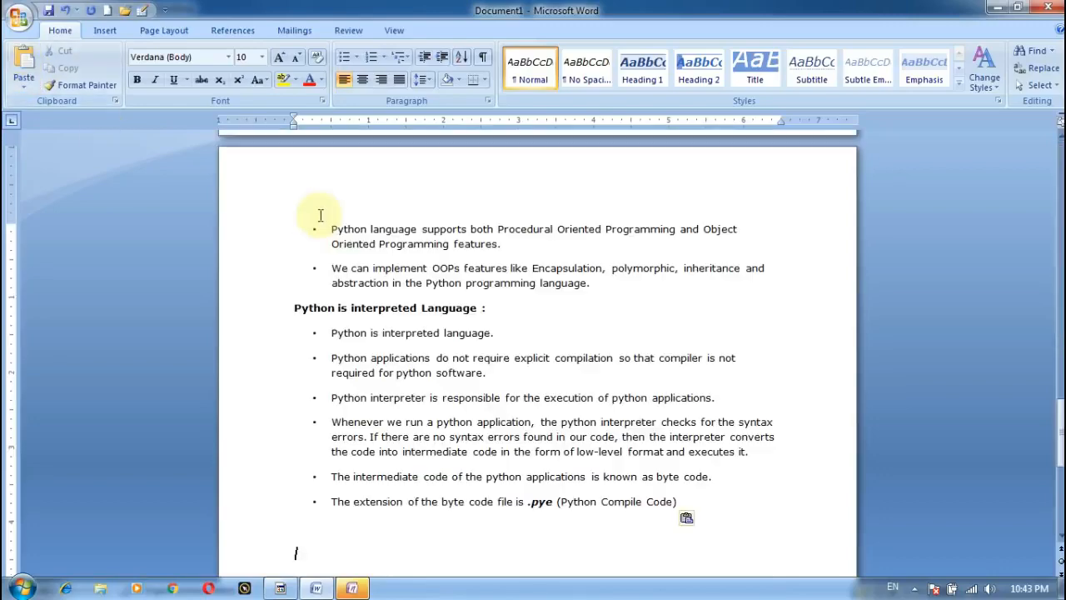
scroll(433, 240, up, 15)
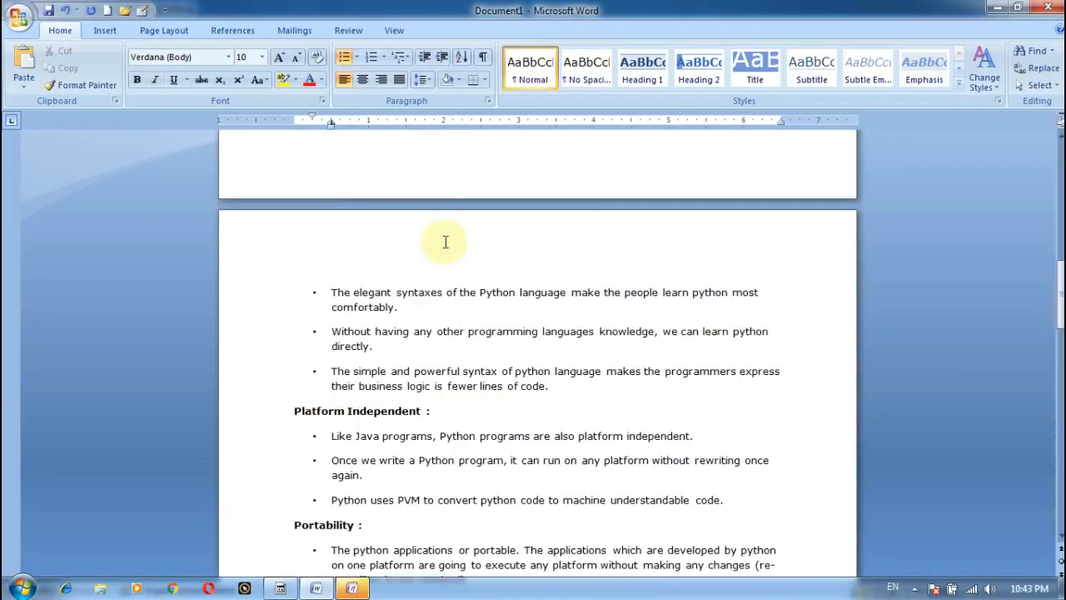
scroll(446, 242, up, 10)
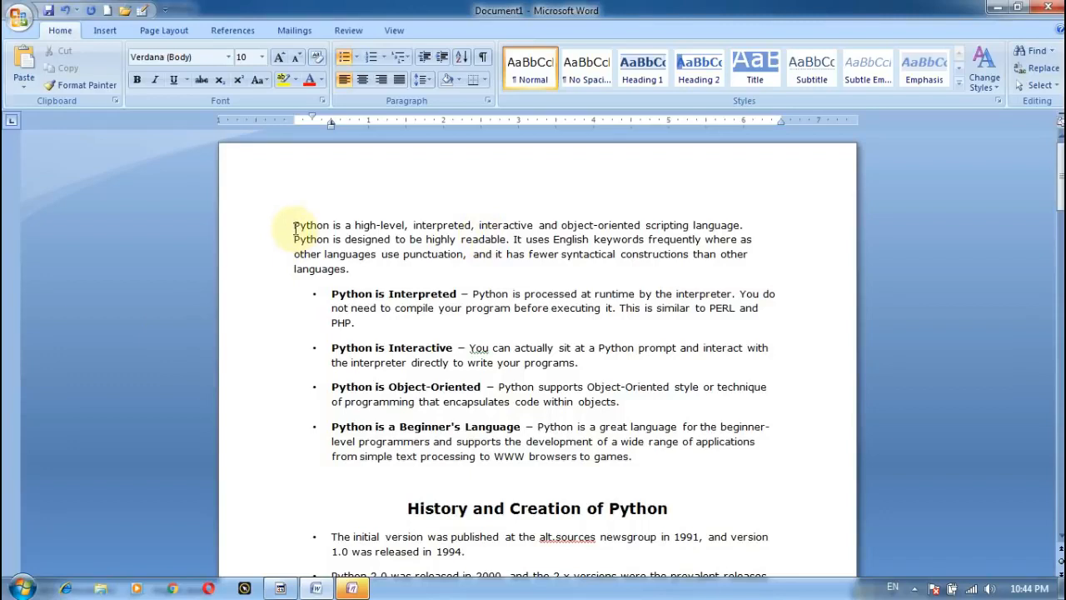
Examine the available Paste options, including Paste Special, without pasting anything
drag(295, 226, 423, 239)
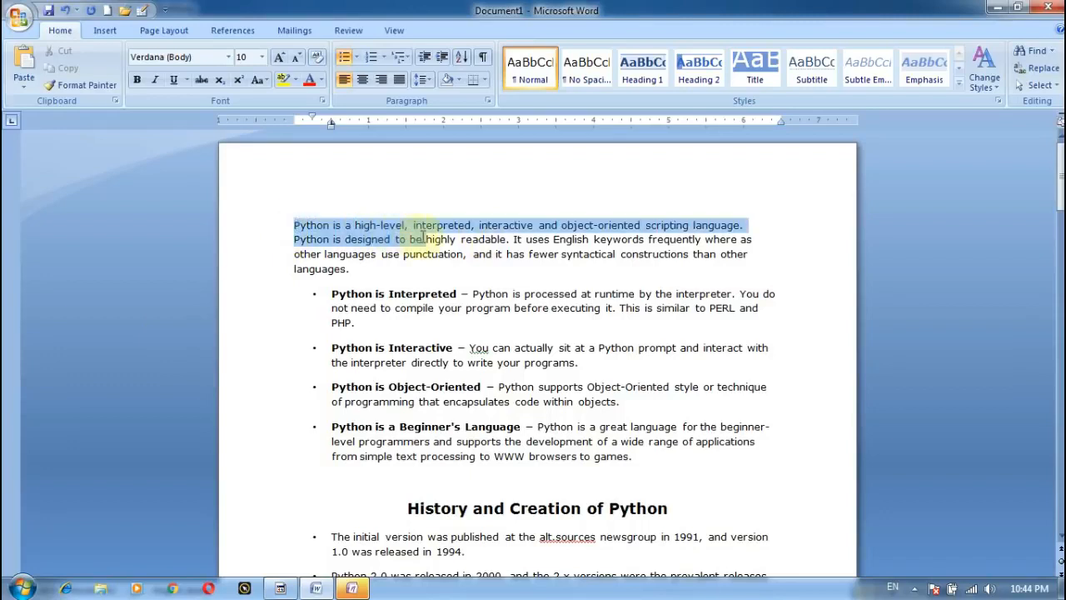
click(325, 343)
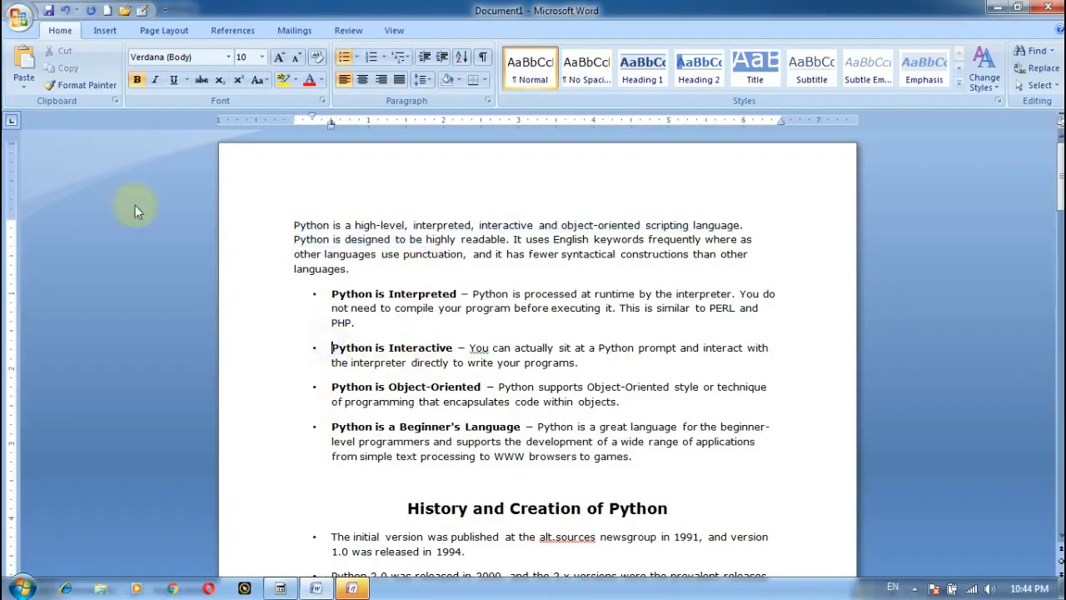
click(24, 90)
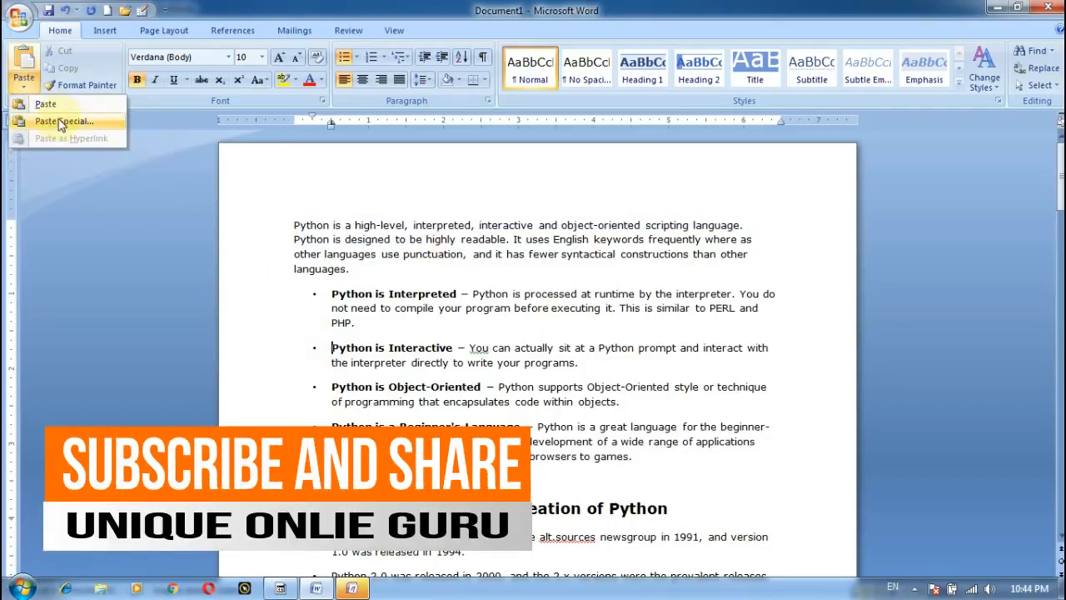
click(105, 259)
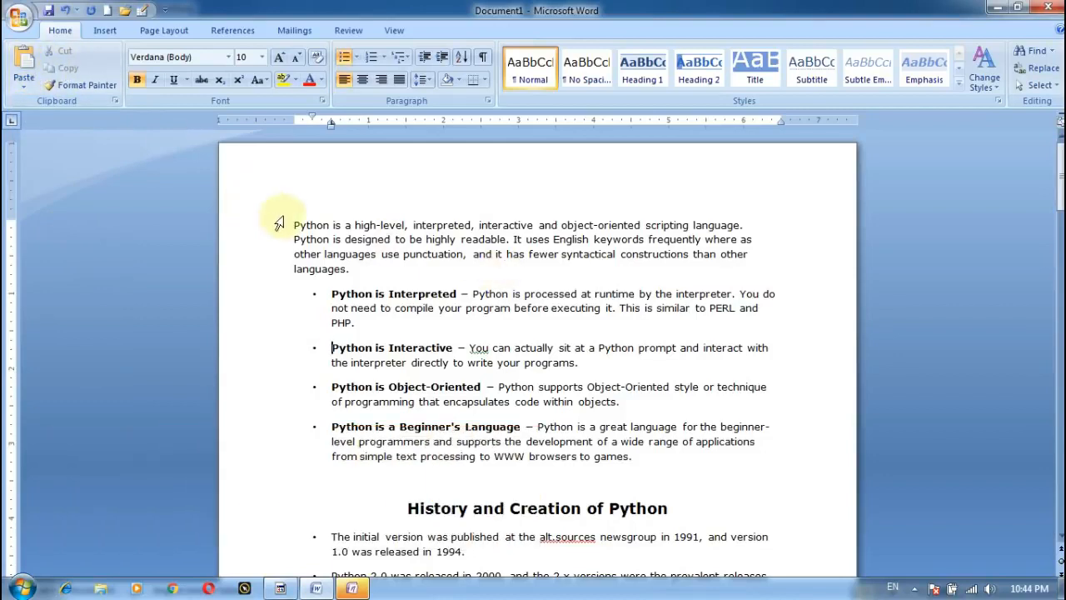
Copy the first two lines of the opening paragraph and paste them twice directly below
drag(294, 225, 753, 240)
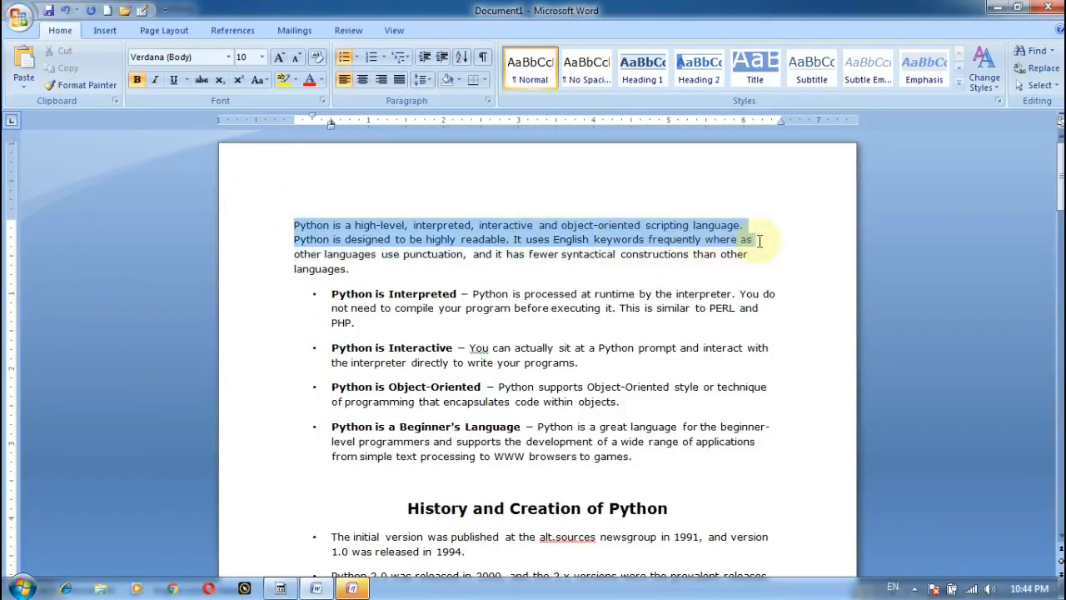
click(67, 69)
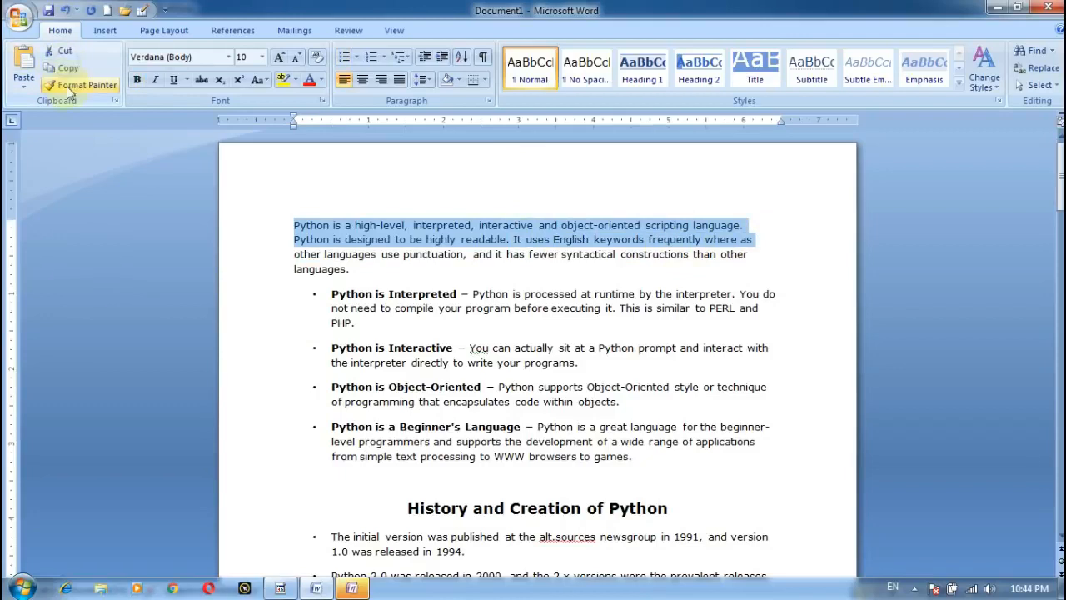
click(760, 246)
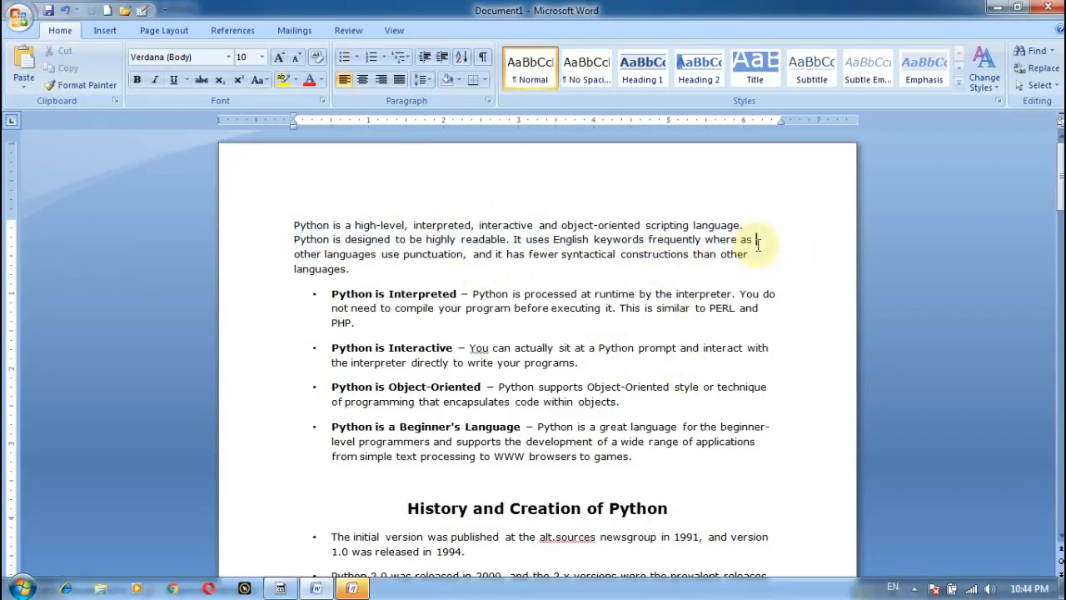
key(ctrl+v)
key(ctrl+v)
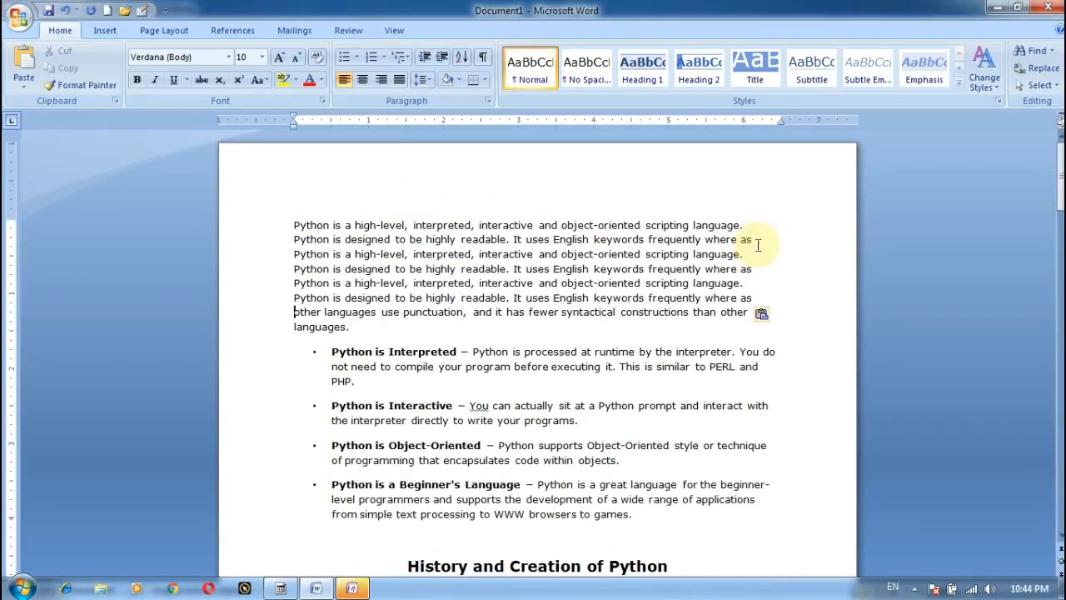
Paste seven more copies of the two copied lines into the opening paragraph
click(24, 67)
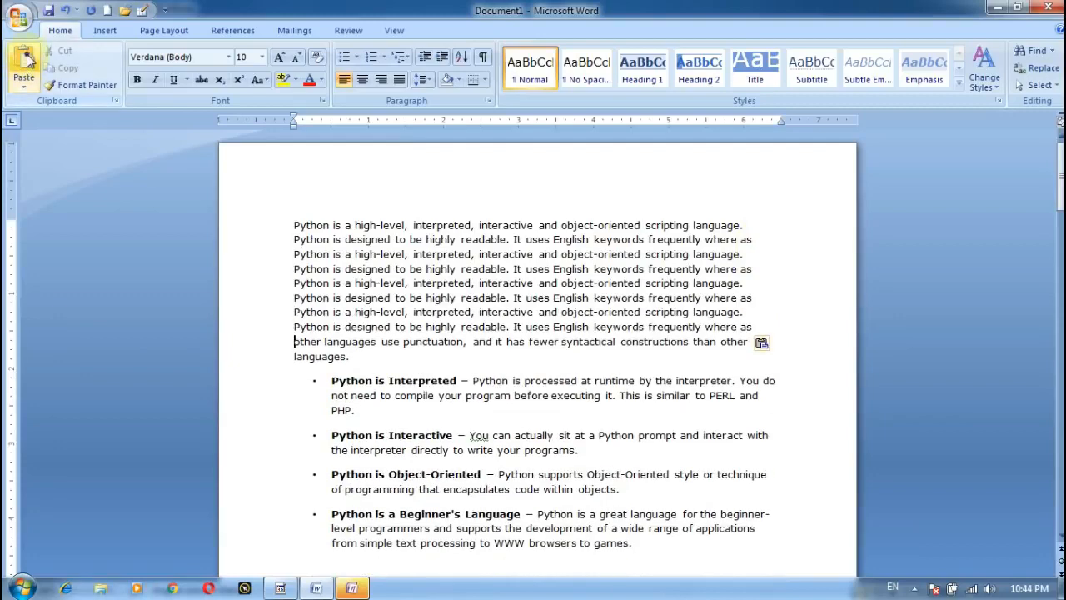
click(24, 66)
click(25, 68)
click(25, 68)
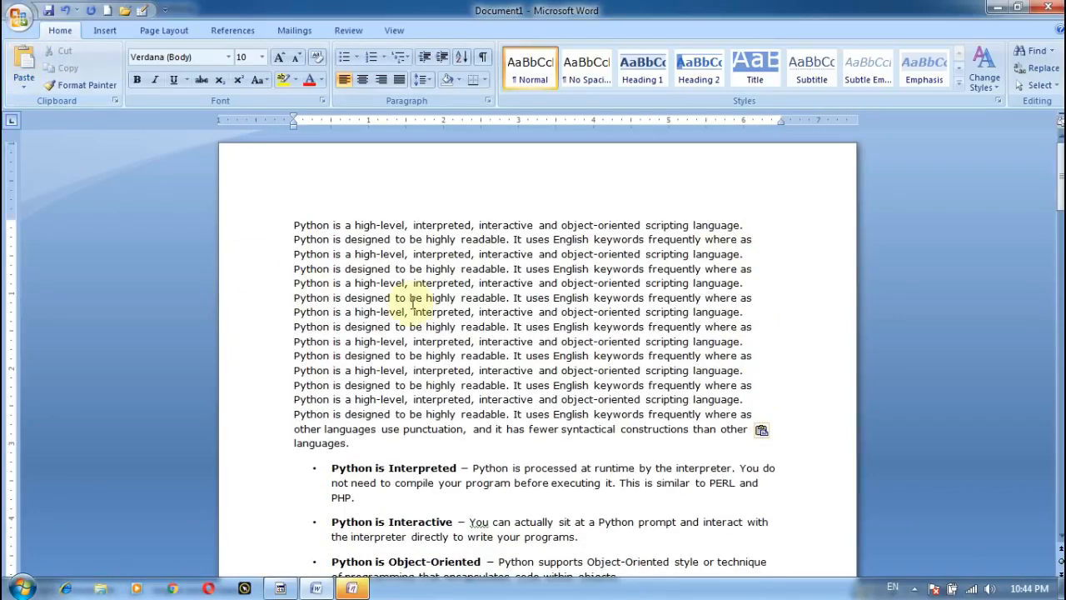
click(27, 67)
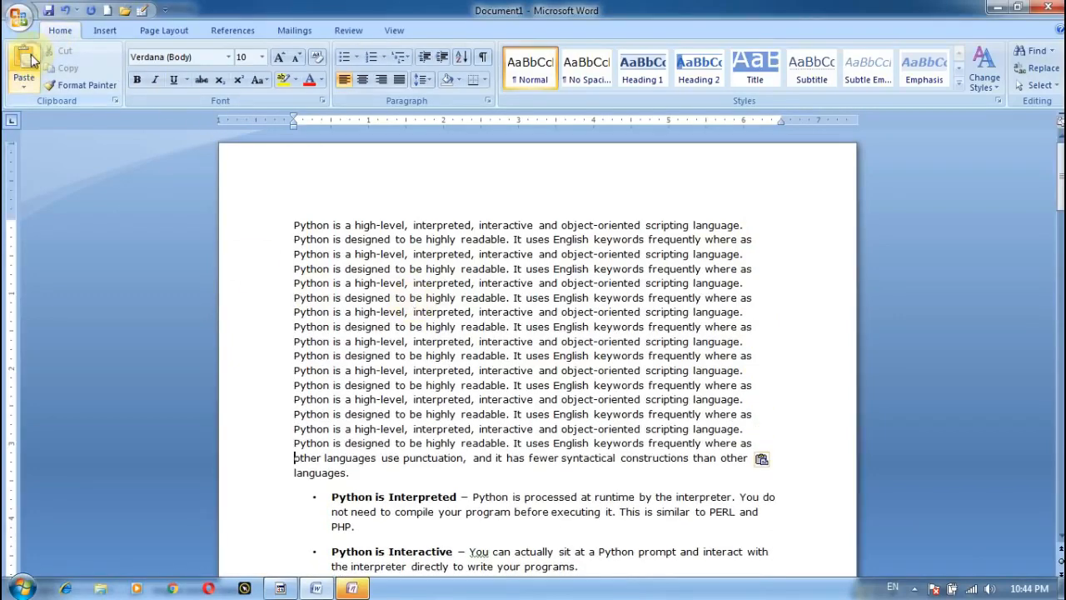
click(27, 66)
click(27, 66)
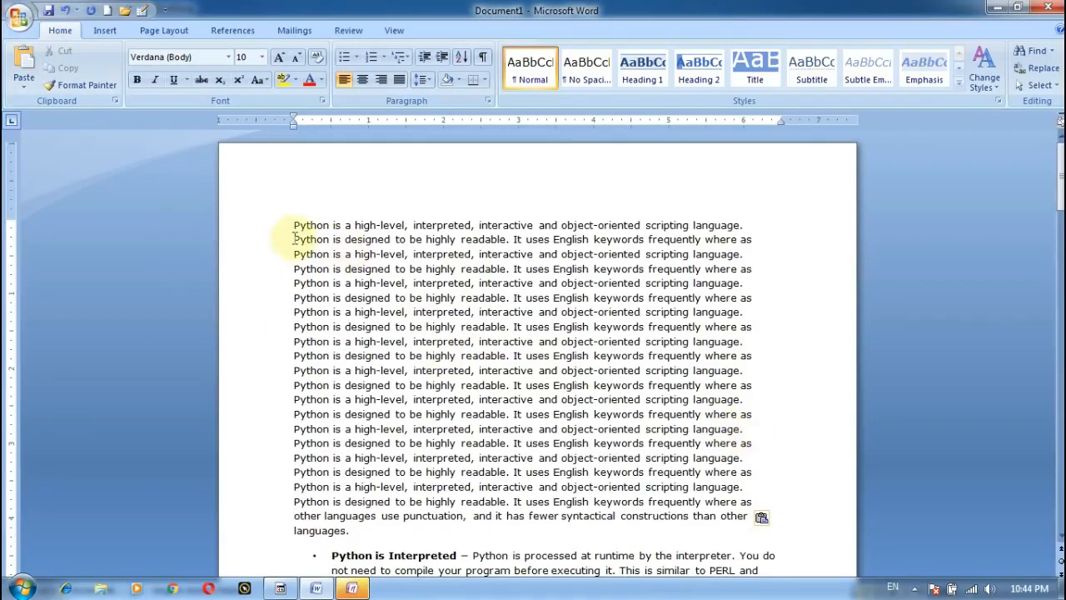
Cut the first three lines of the opening paragraph, then cut all the rest of that paragraph
drag(291, 226, 738, 254)
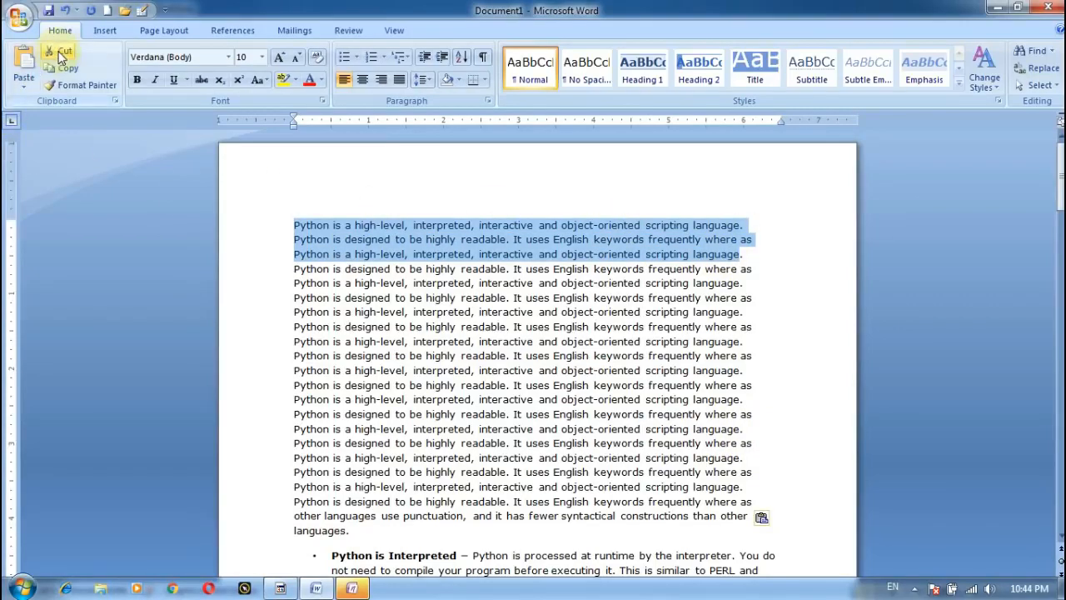
click(60, 55)
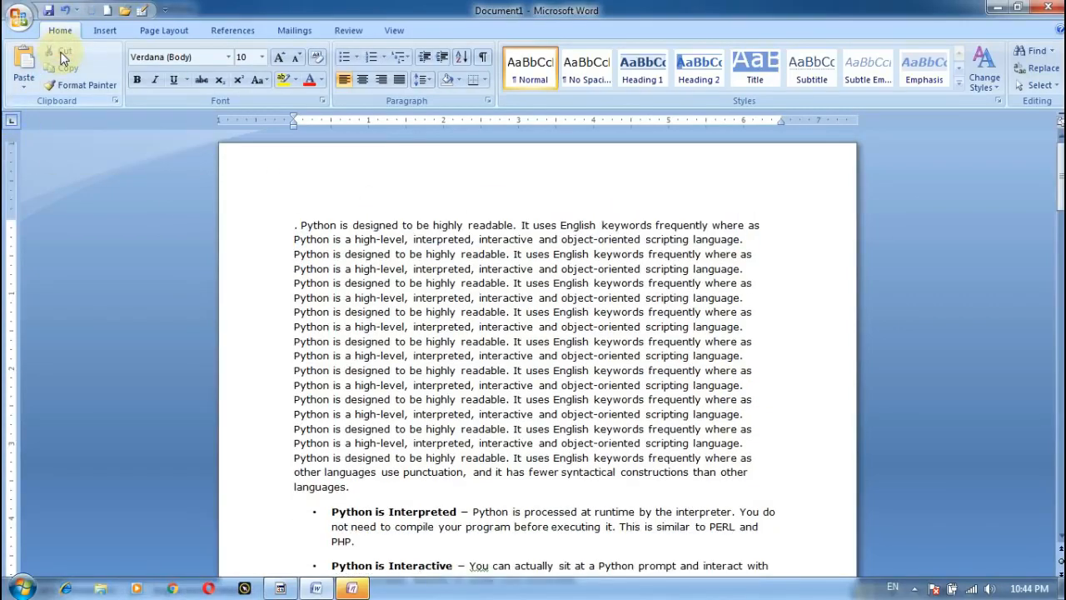
drag(281, 211, 621, 494)
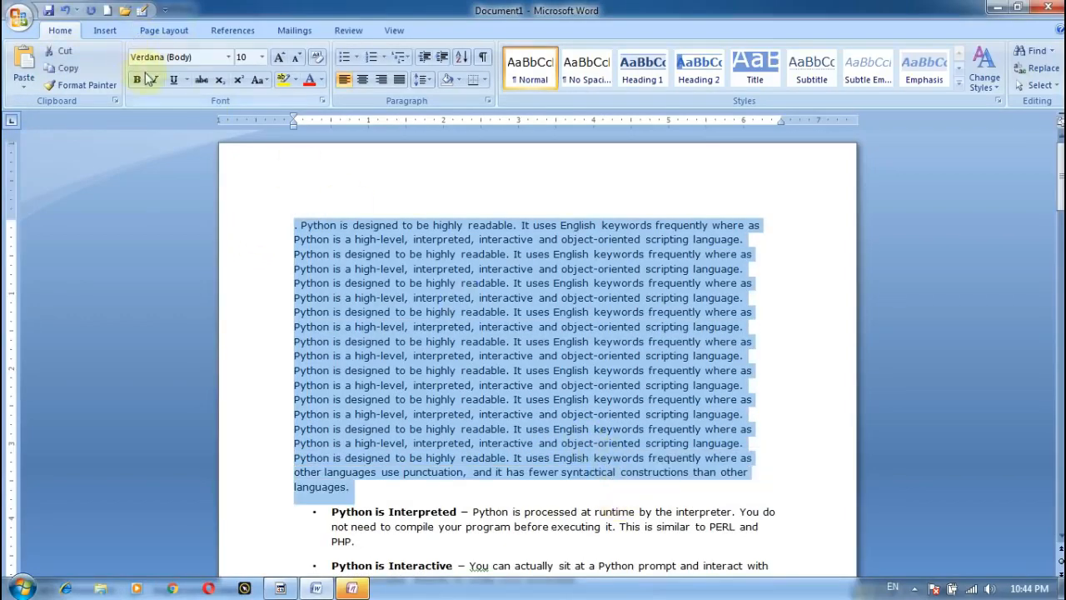
click(81, 52)
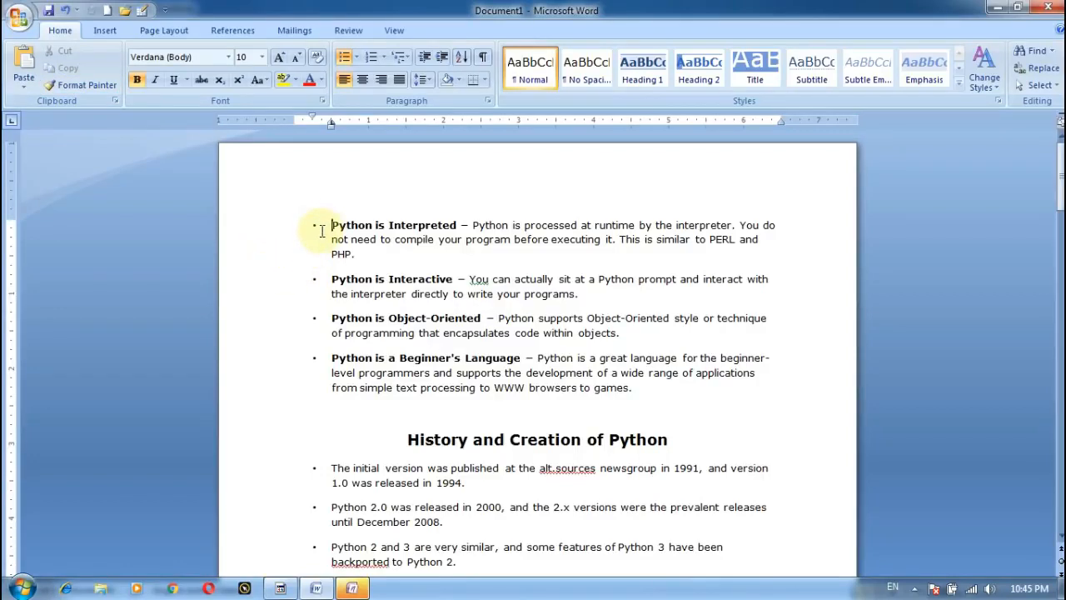
Paste the cut paragraph before the word "programs" in the "Python is Interactive" bullet
drag(326, 229, 800, 260)
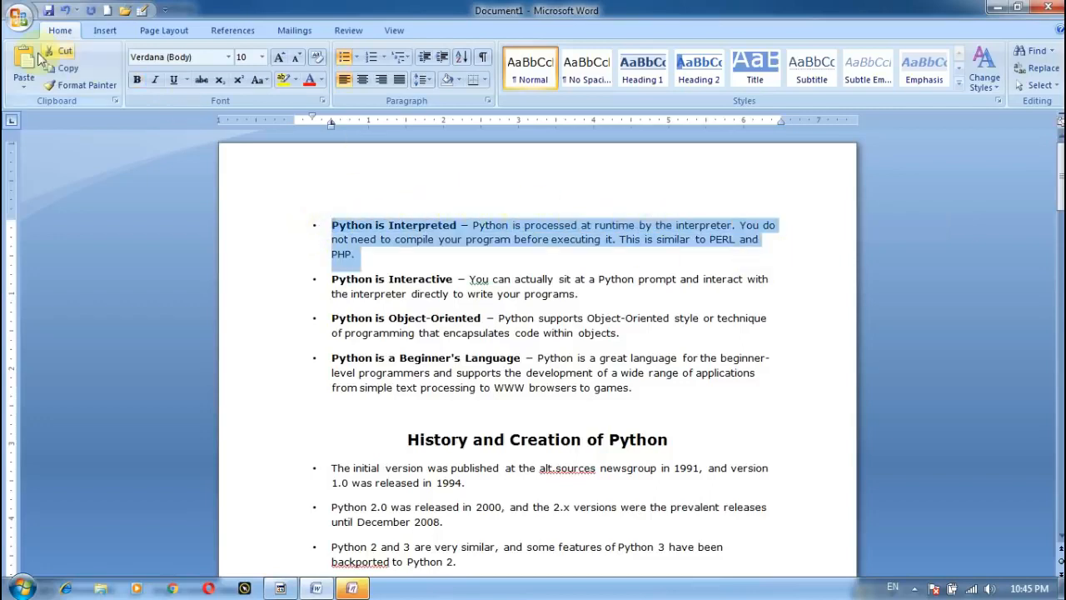
click(77, 85)
click(523, 293)
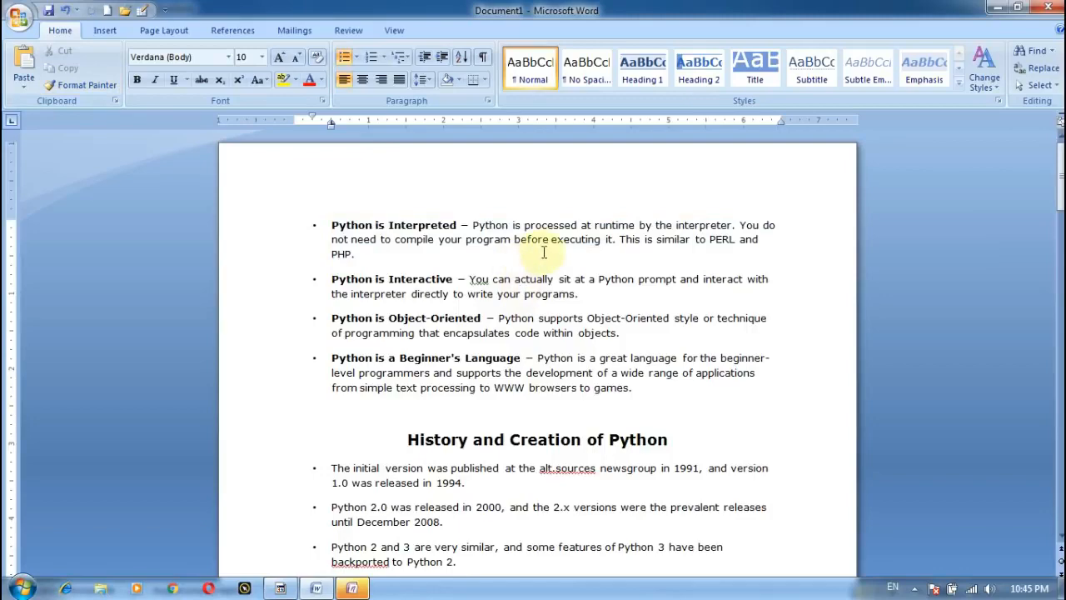
key(ctrl+v)
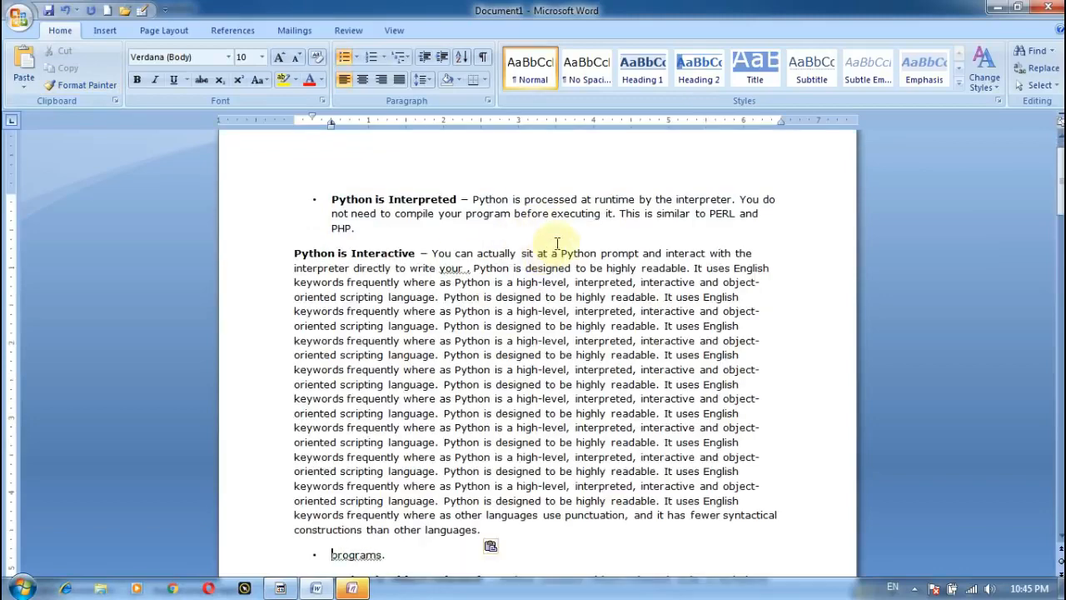
Select the first two lines of the "Python is Interactive" paragraph and view the available fonts without applying one
drag(289, 252, 768, 269)
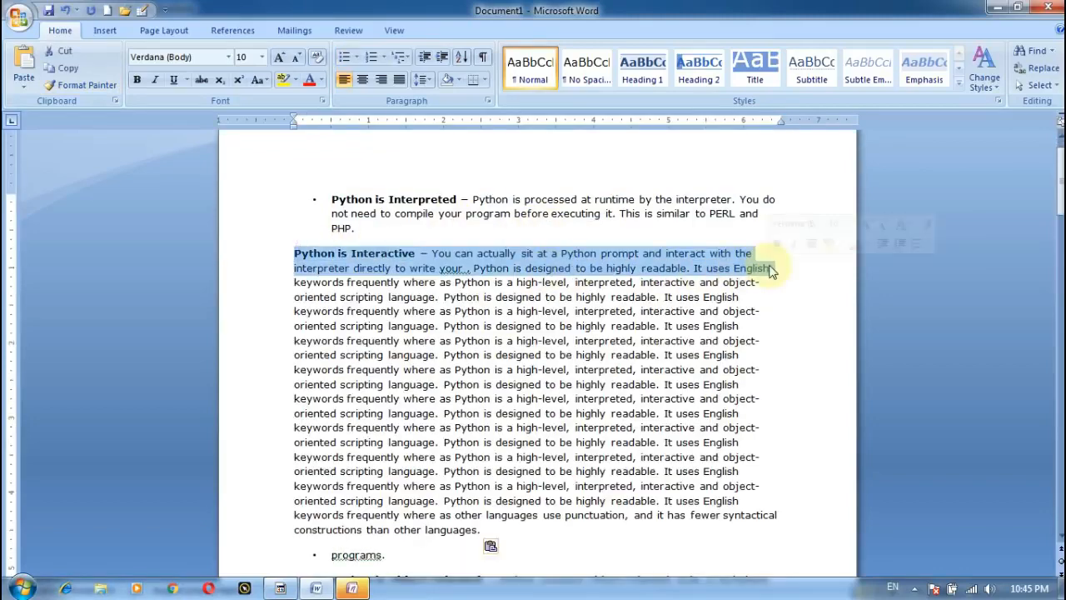
scroll(646, 396, down, 3)
scroll(646, 395, up, 3)
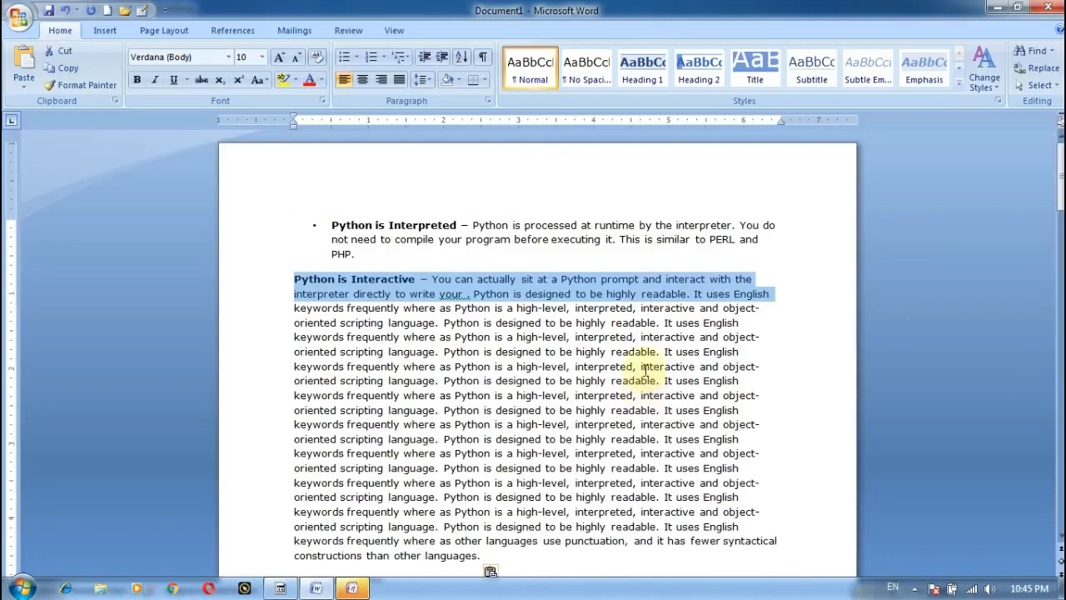
click(228, 56)
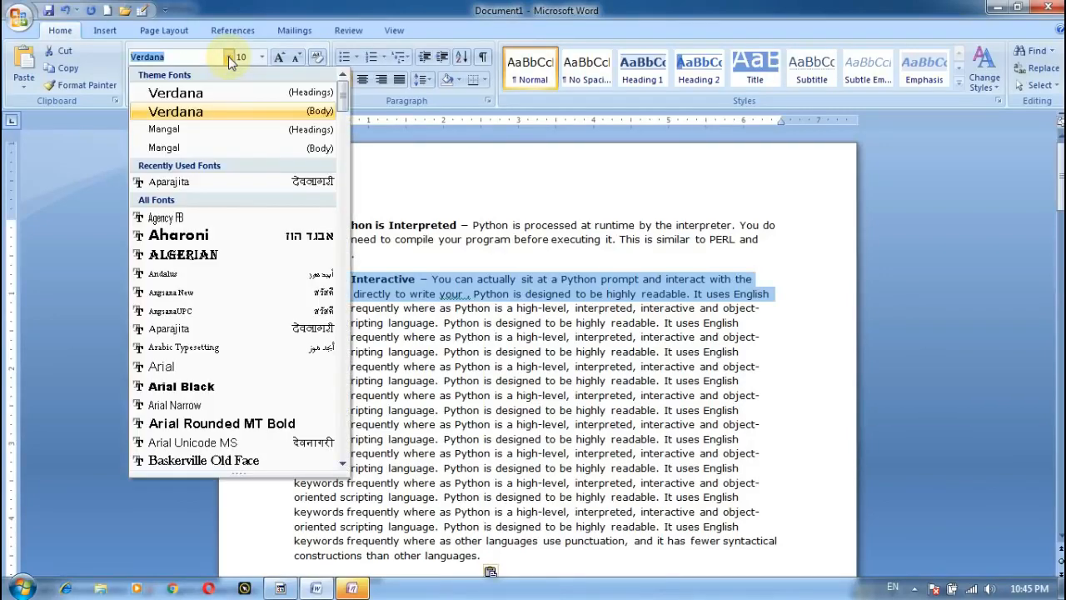
click(333, 202)
Change the font of the whole "Python is Interpreted" bullet to a heavy black serif typeface
triple_click(305, 219)
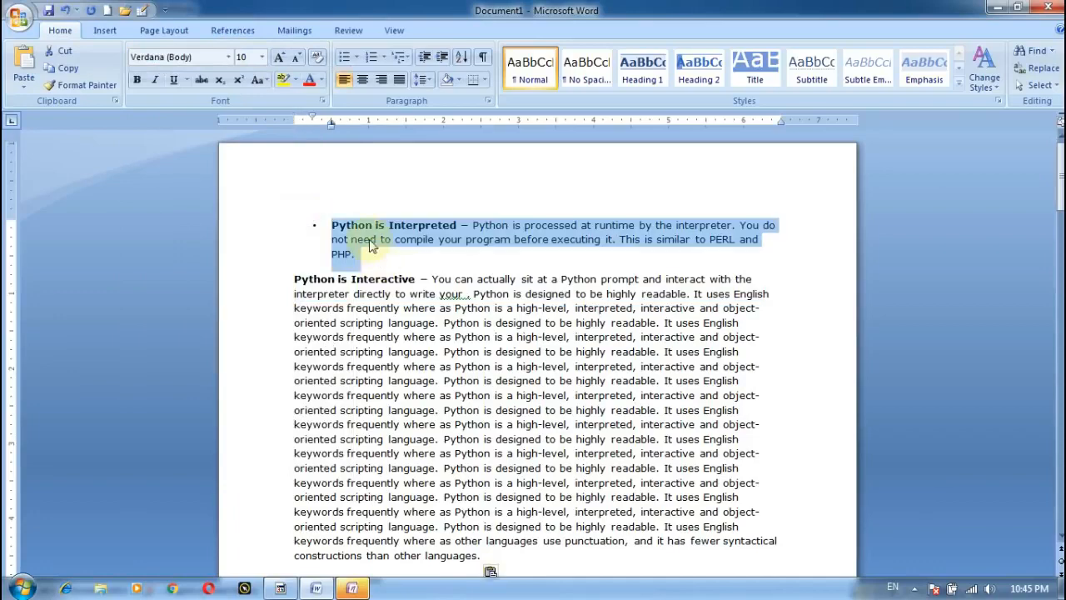
click(228, 57)
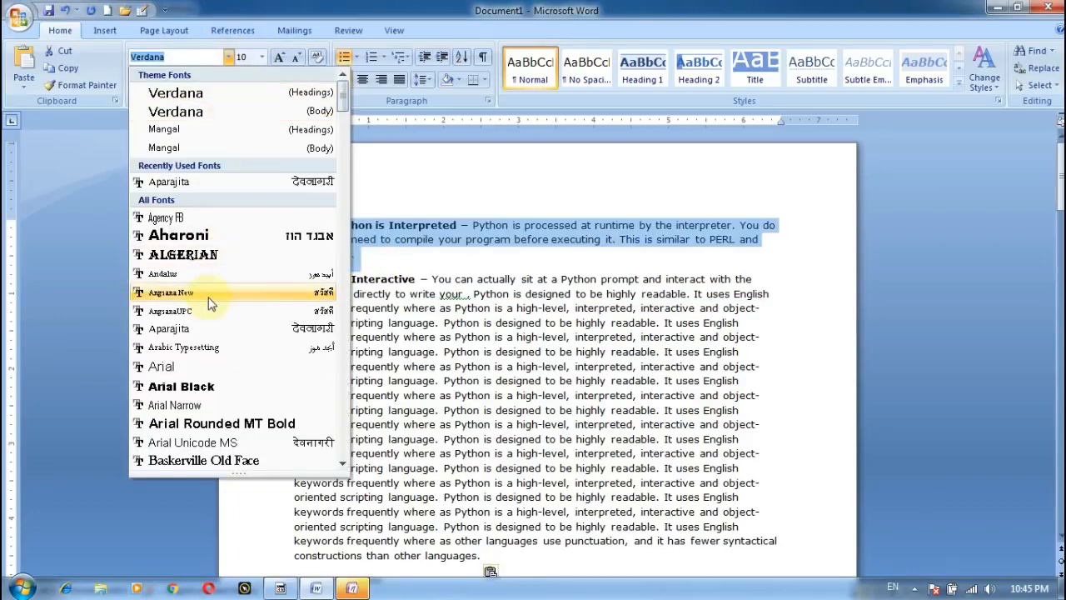
scroll(210, 304, down, 20)
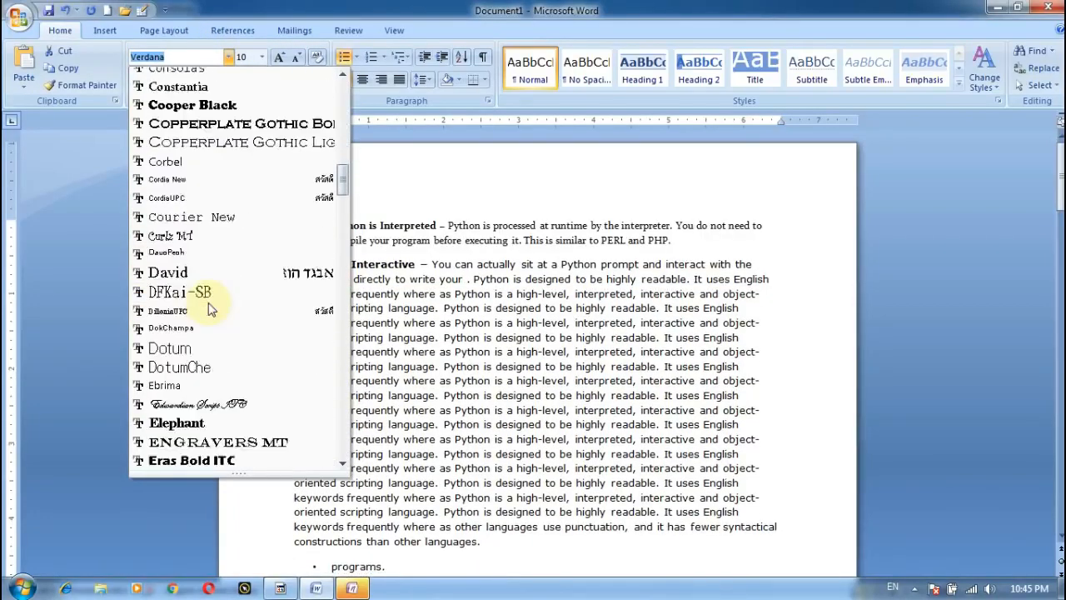
scroll(233, 250, up, 1)
click(271, 160)
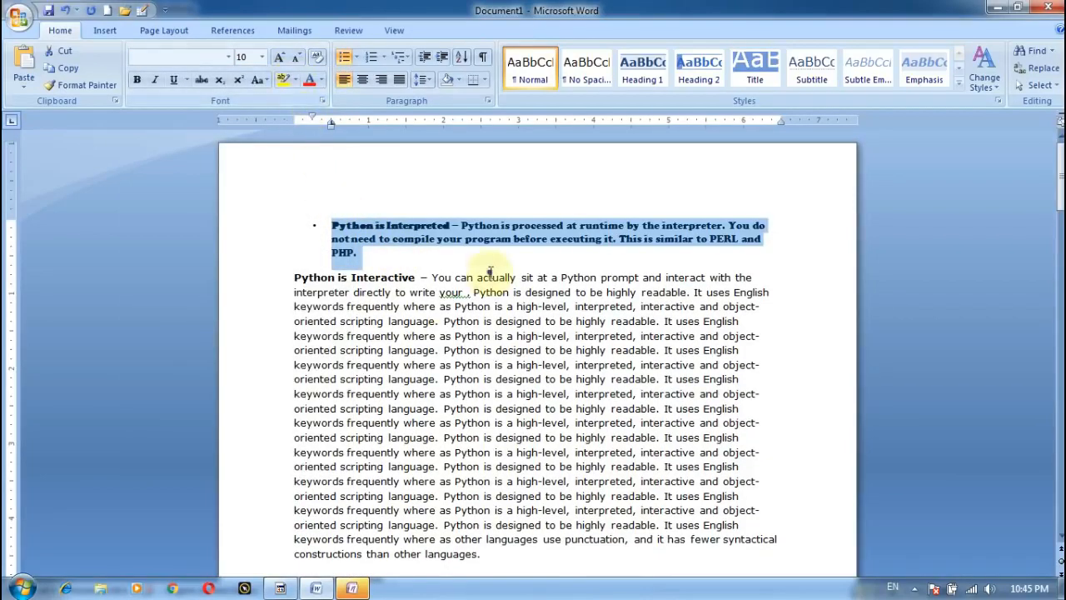
Make lines seven through fifteen of the "Python is Interactive" paragraph bold
click(490, 273)
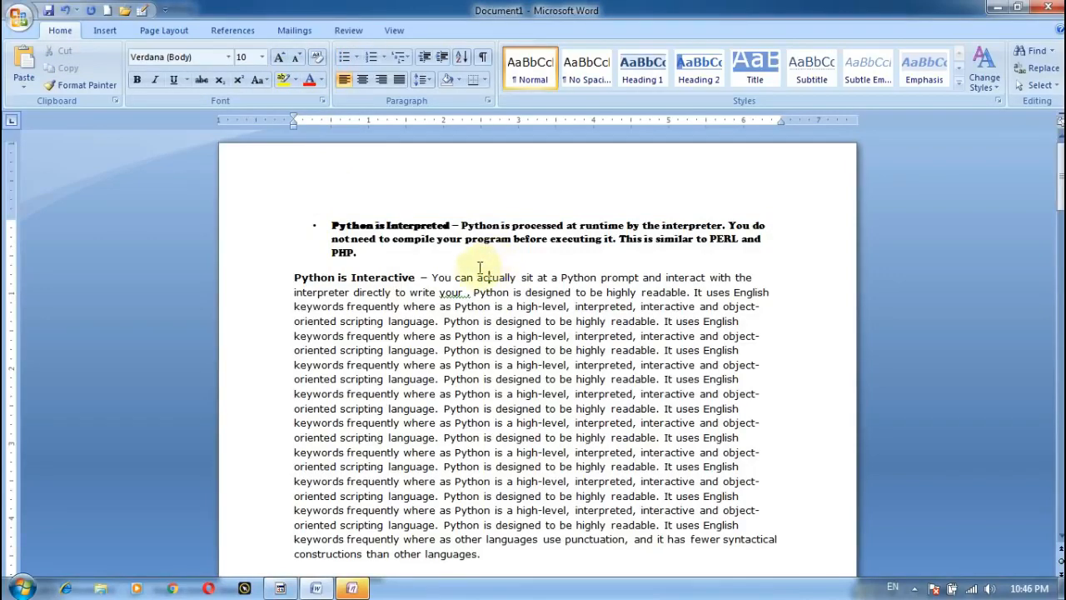
drag(332, 225, 360, 254)
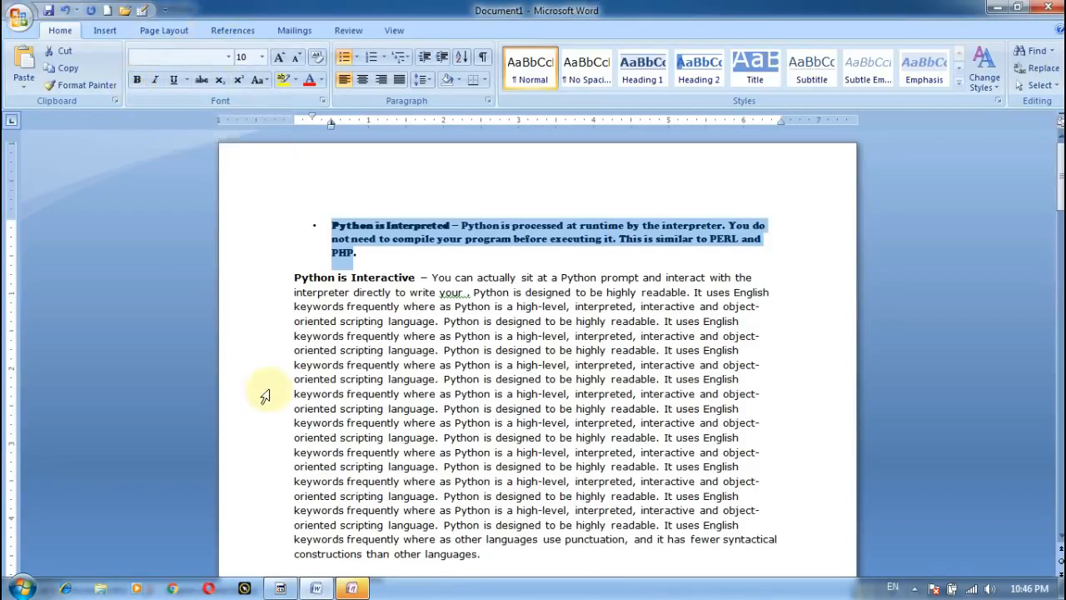
drag(296, 365, 696, 482)
click(137, 79)
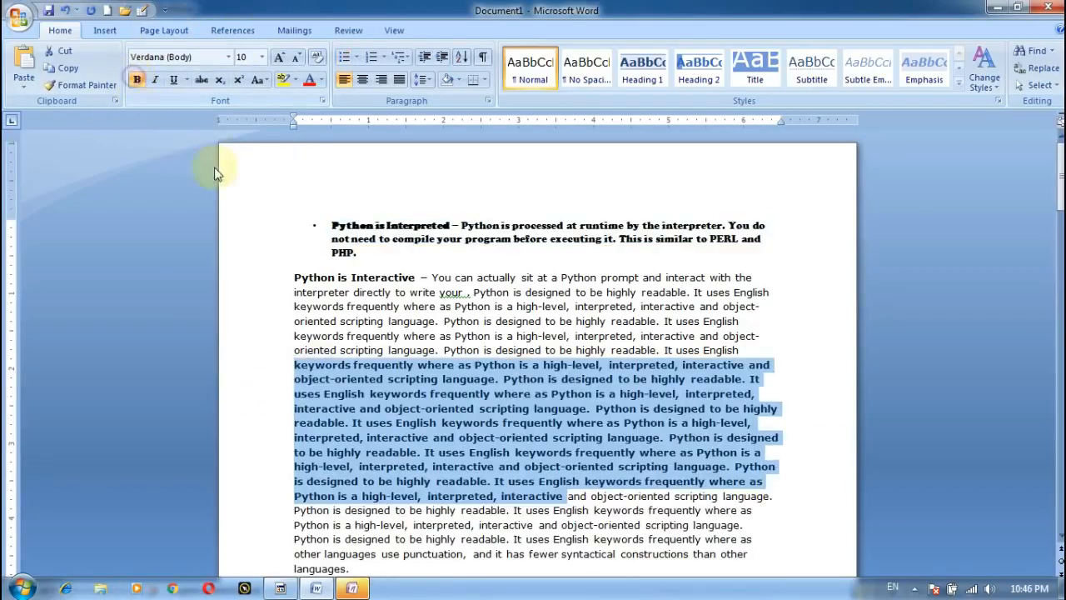
click(632, 423)
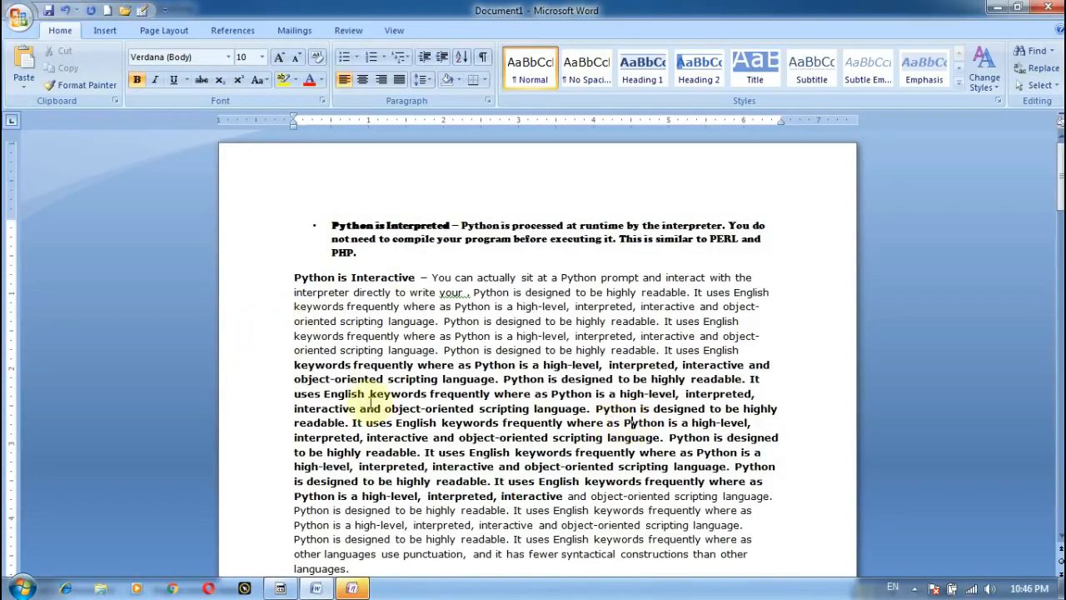
Underline the first six lines of the "Python is Interactive" paragraph
drag(296, 277, 744, 348)
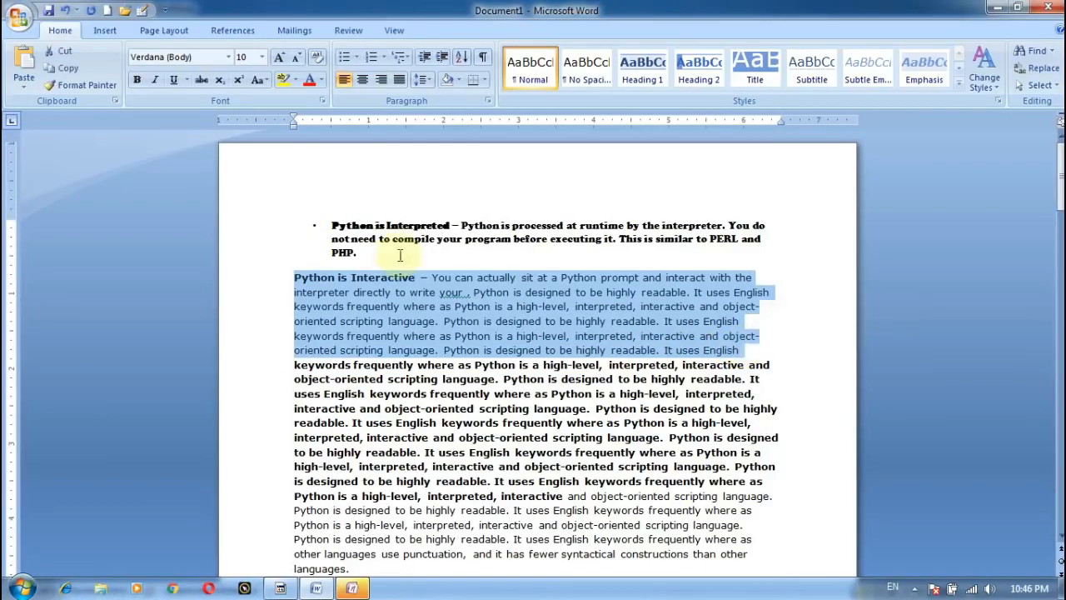
click(173, 80)
click(631, 364)
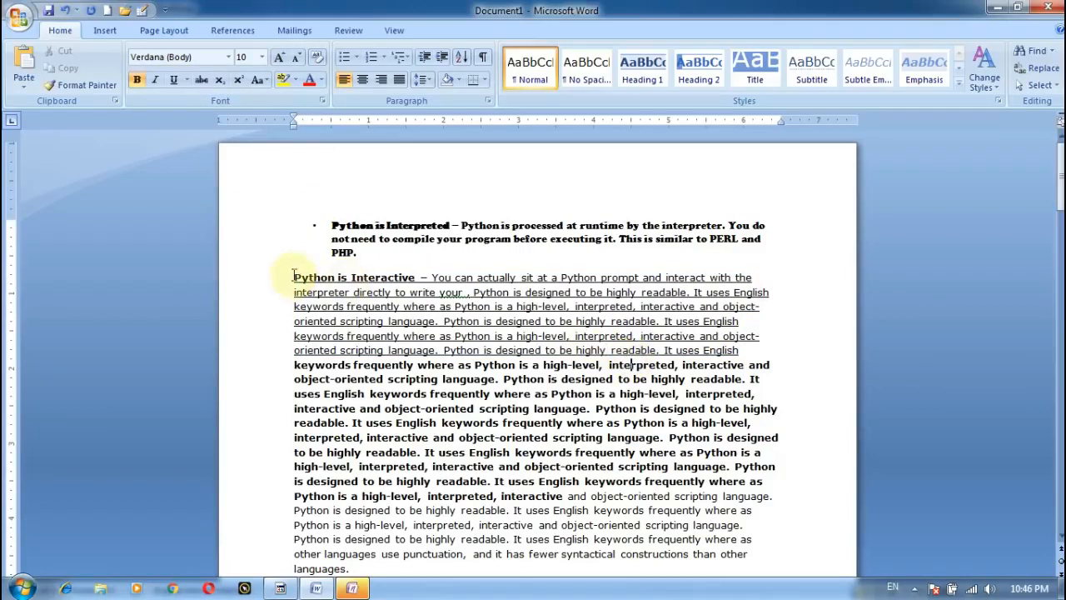
Italicize the first six lines of the "Python is Interactive" paragraph
drag(294, 278, 779, 364)
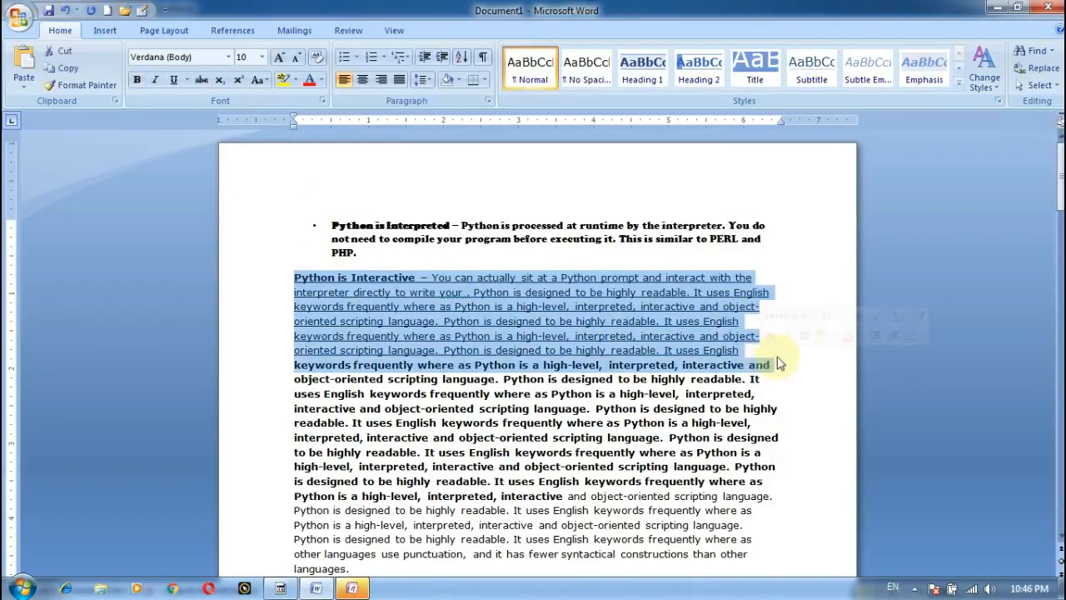
click(777, 357)
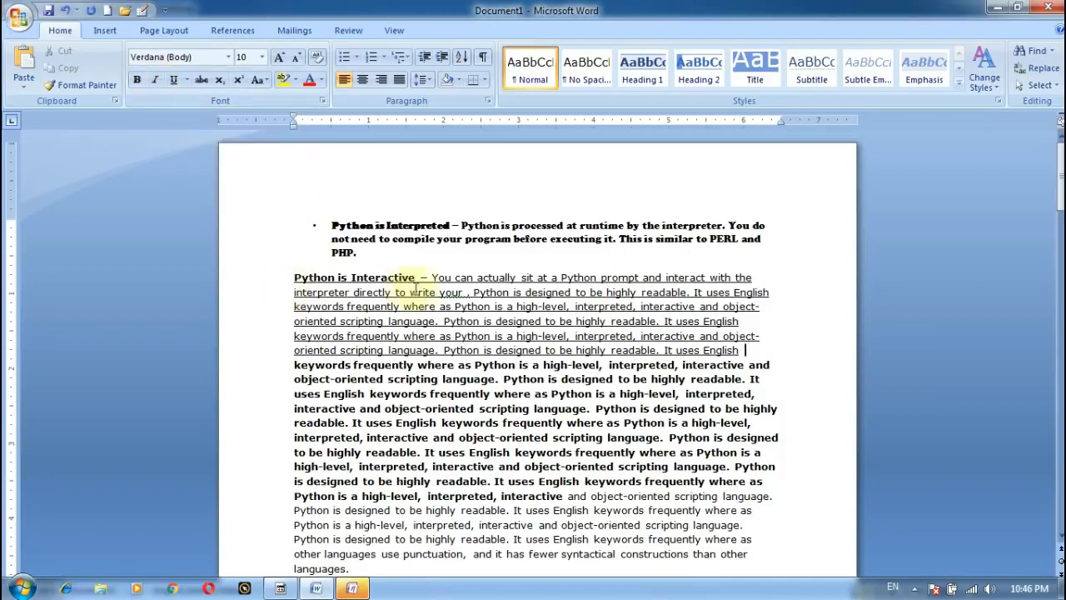
drag(295, 278, 733, 351)
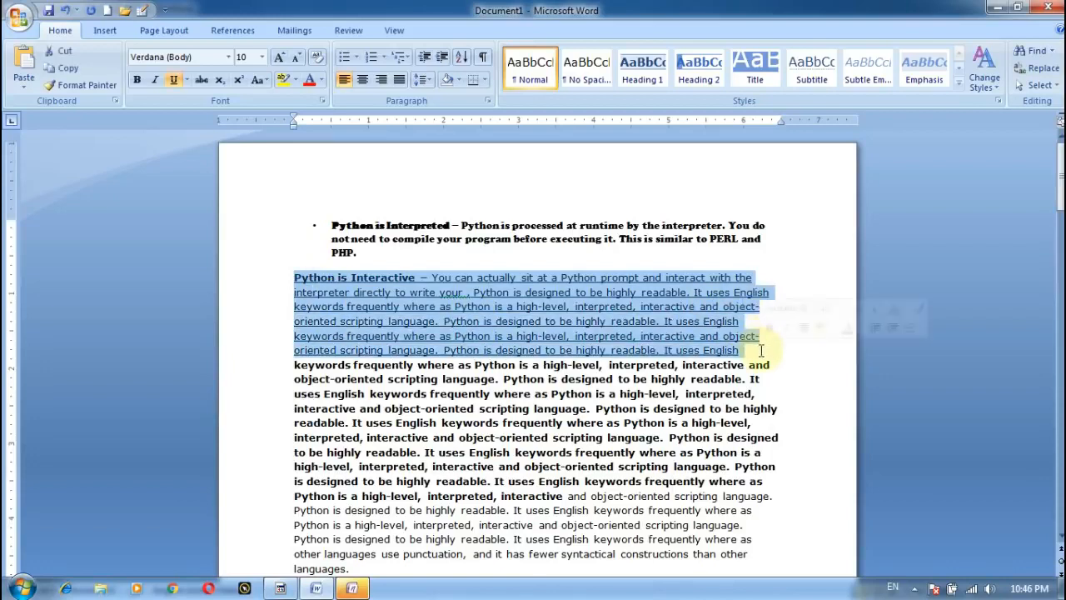
click(155, 84)
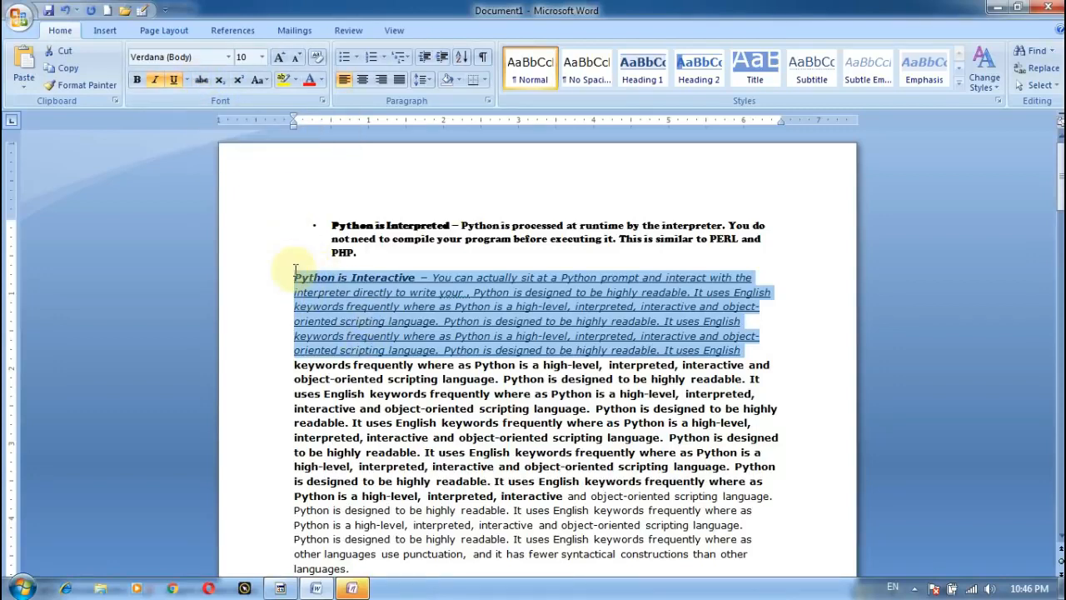
Apply strikethrough from "PHP." at the end of the first bullet through the sixth line of the "Python is Interactive" paragraph
drag(295, 269, 740, 350)
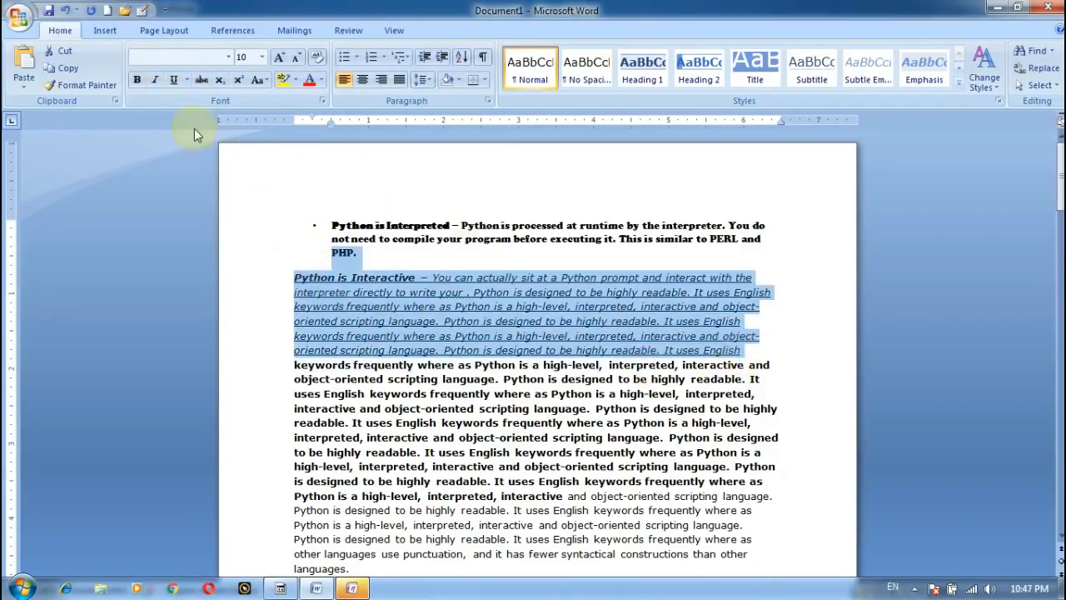
click(202, 83)
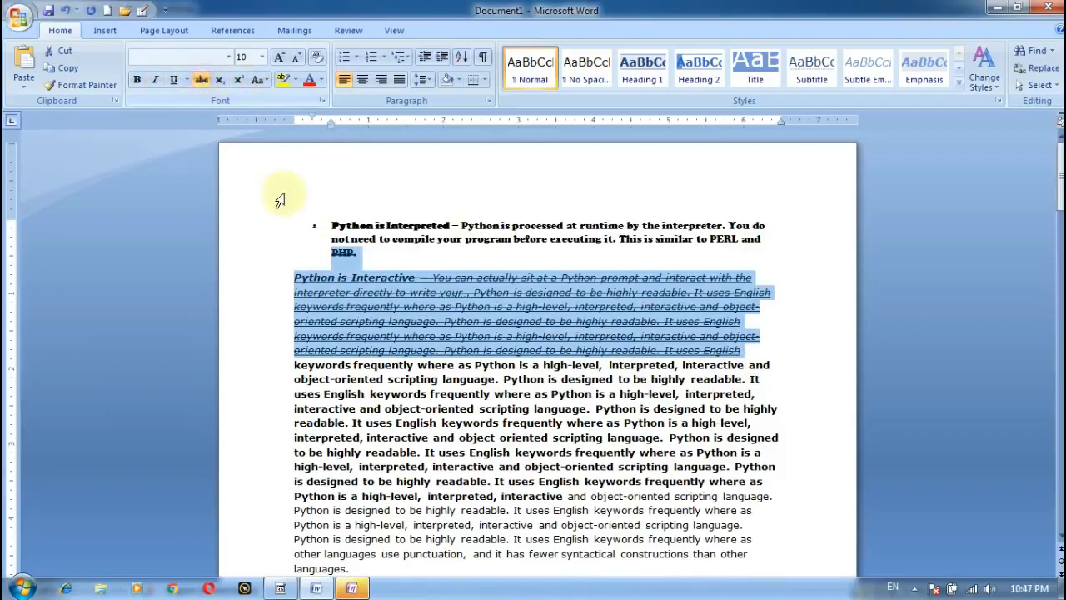
click(600, 352)
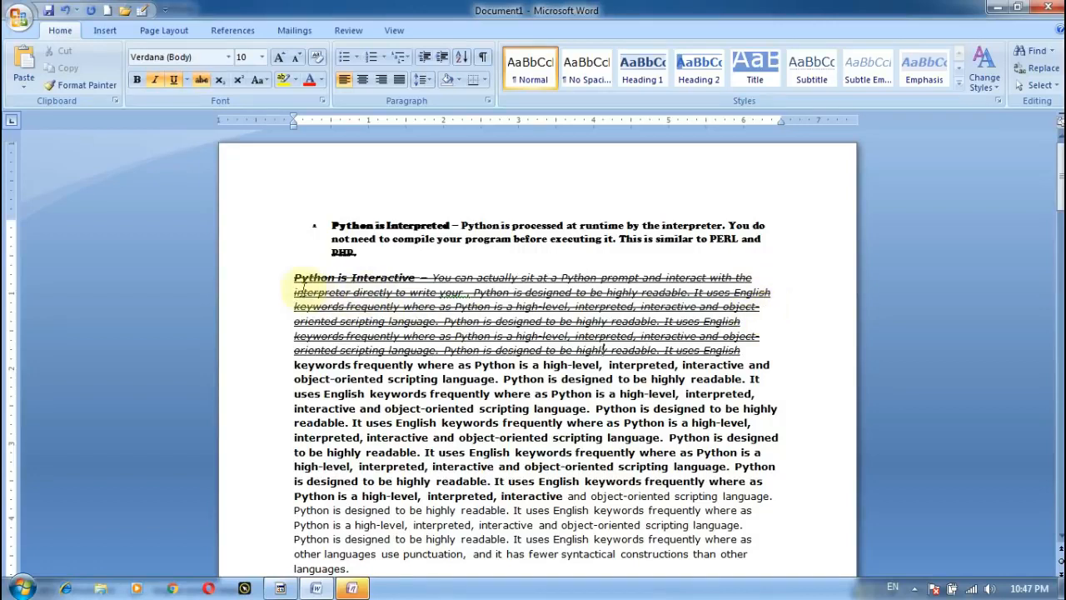
Delete the "Python is Interpreted" bullet and the text down to "where as" in the next paragraph's fifth line, leaving two blank lines above
drag(293, 278, 768, 350)
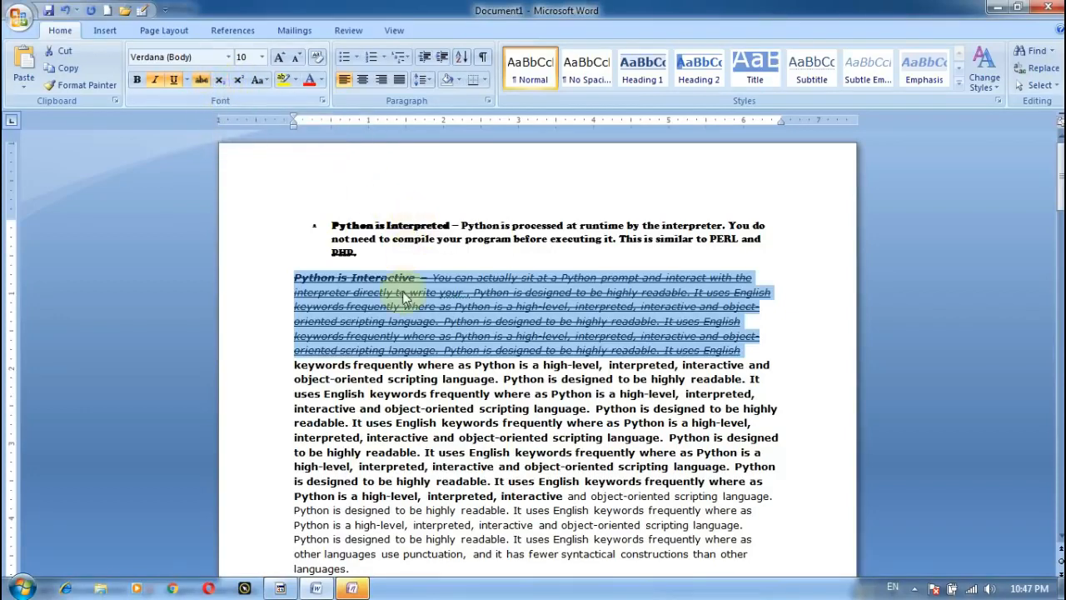
drag(330, 220, 406, 337)
key(Delete)
text(\)
key(Return)
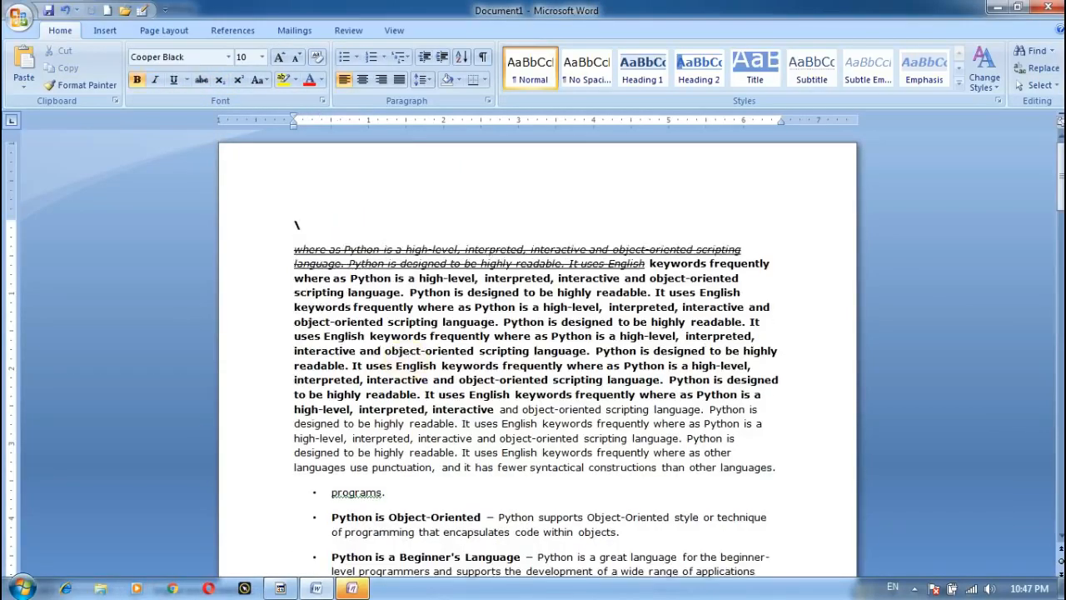
key(Return)
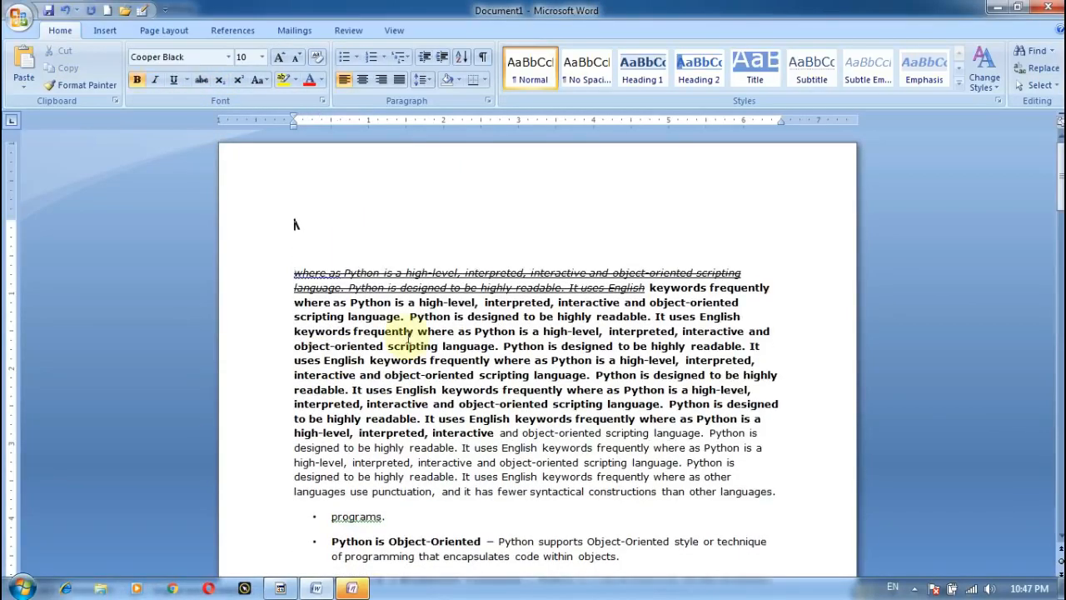
text(jtu)
key(BackSpace)
key(BackSpace)
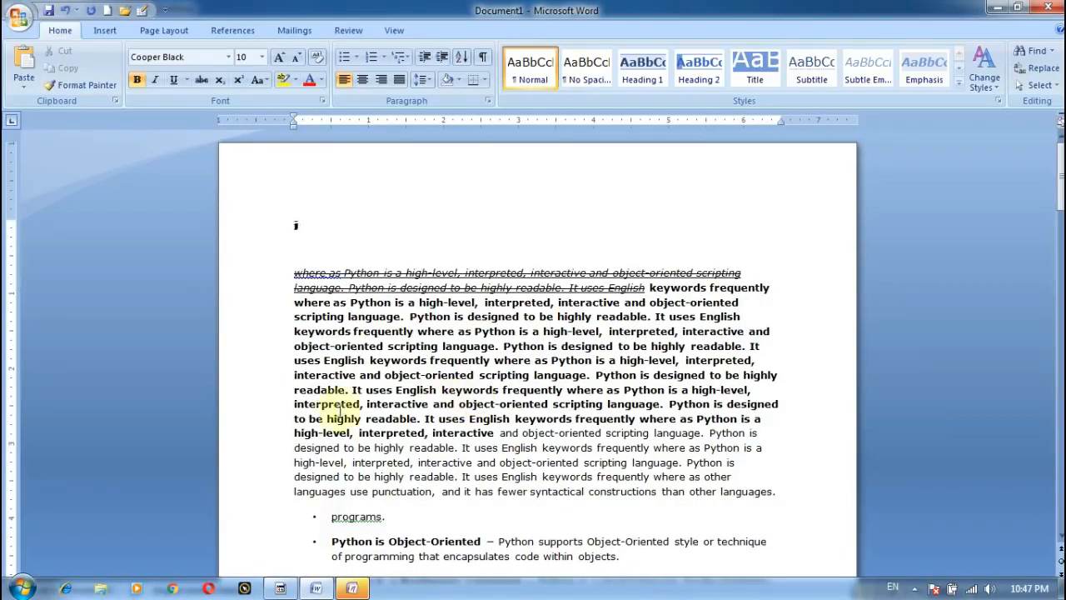
key(BackSpace)
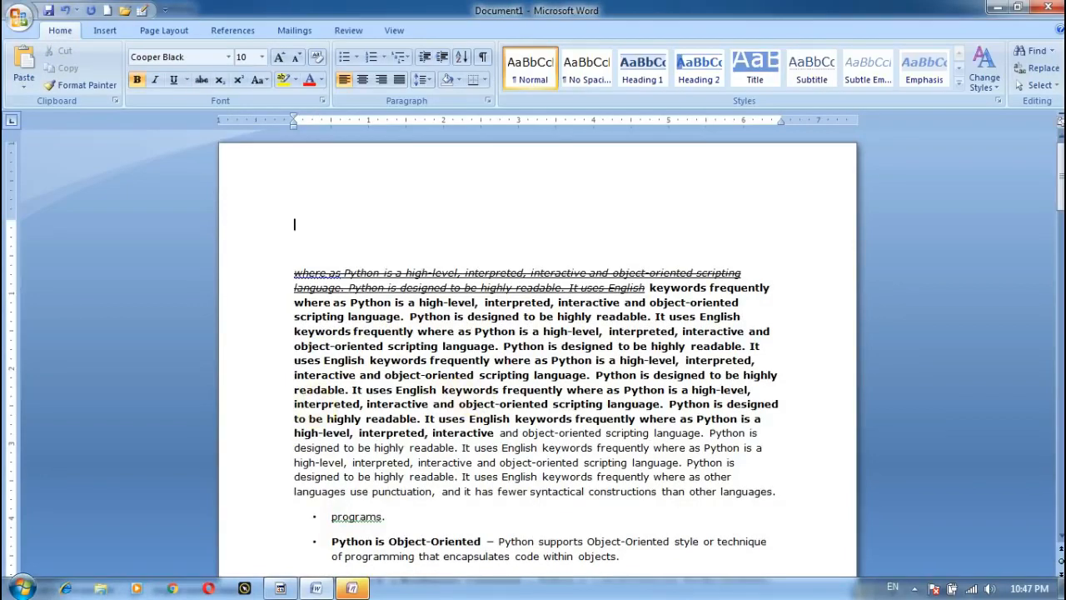
Set the font of the blank first line to Mangal (Headings CS) and enter the sample text "nfkhfnhmvkh"
click(227, 57)
click(209, 130)
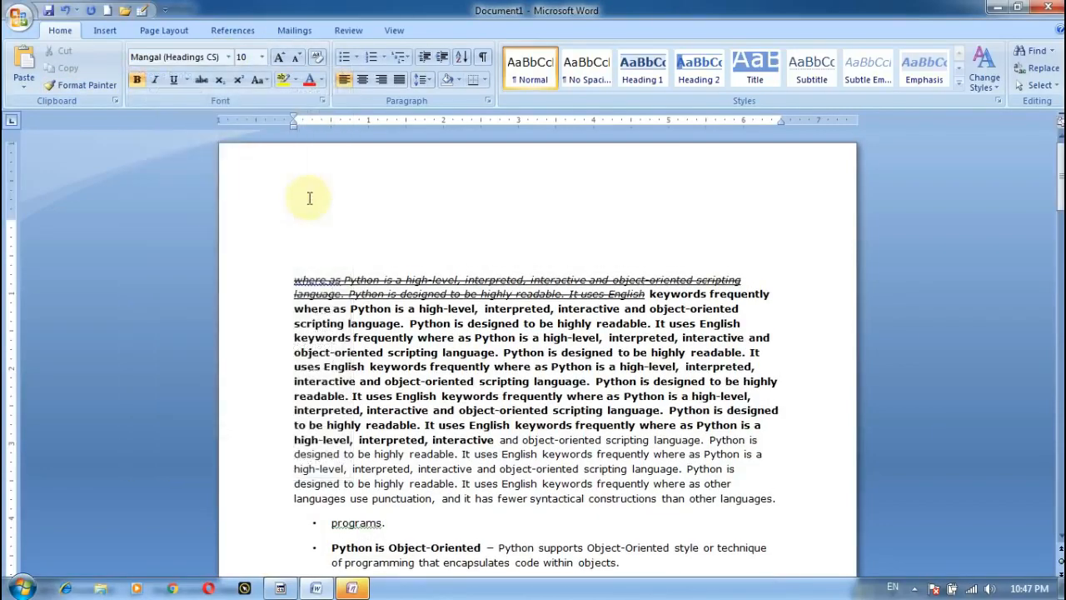
text(nfkhfnhmvkh)
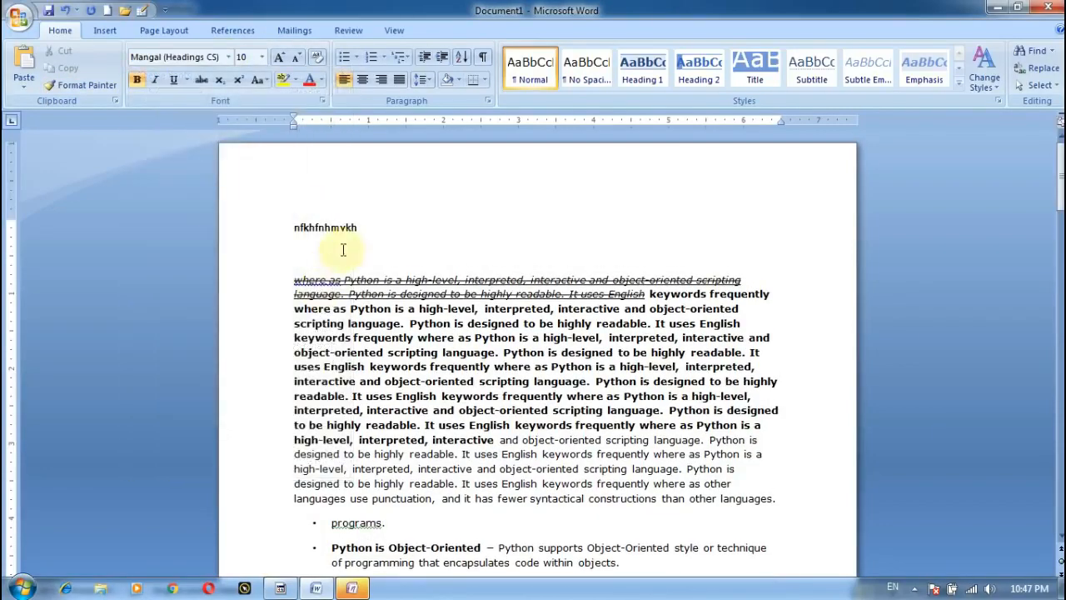
Replace the sample text on the first line with 62 and format the 2 as a subscript
drag(359, 229, 285, 240)
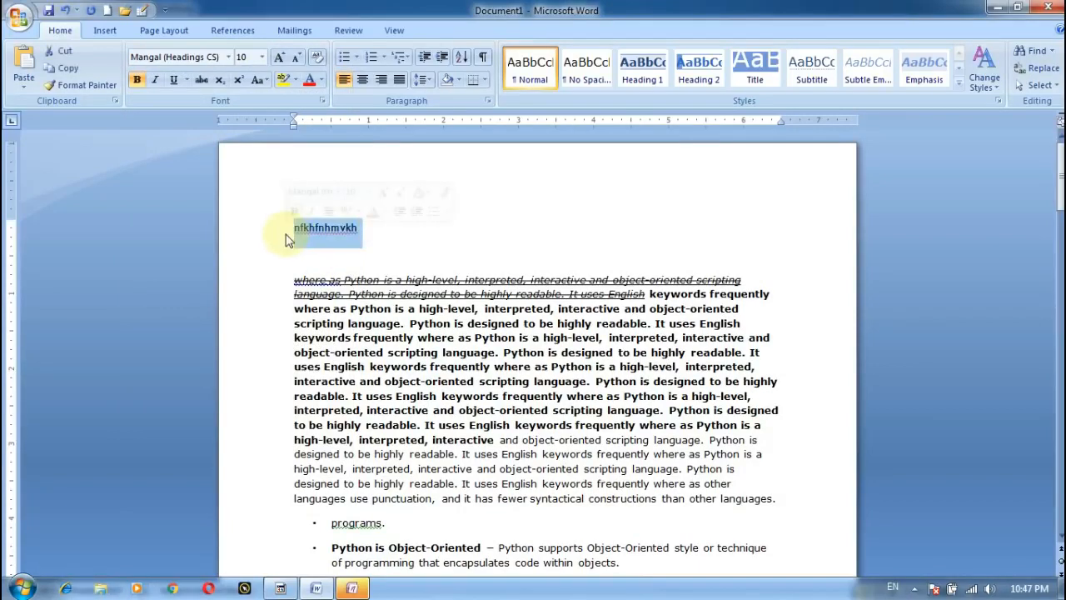
text(6)
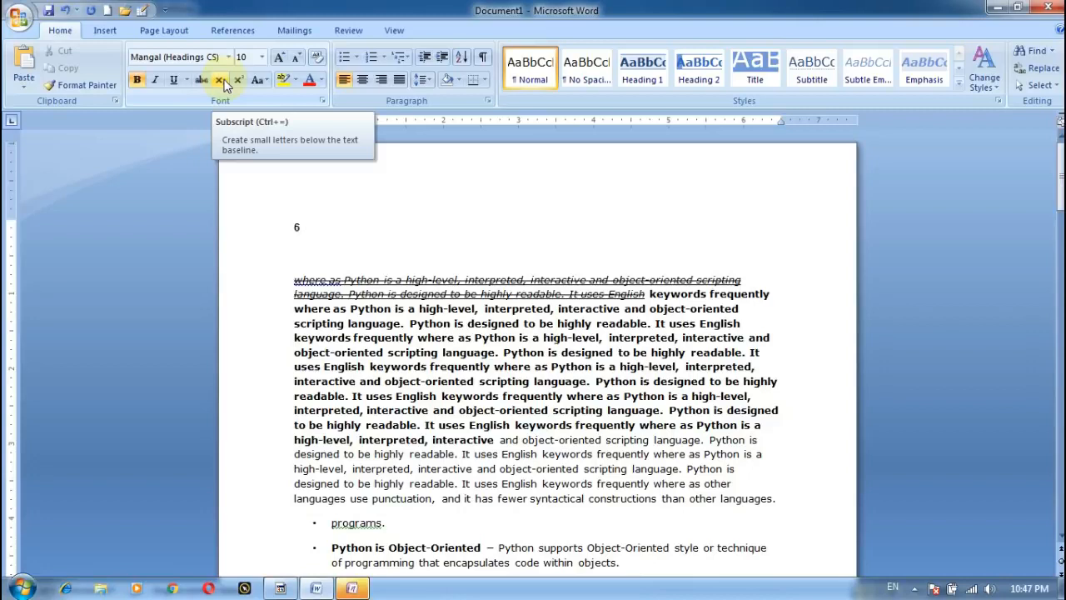
text(2)
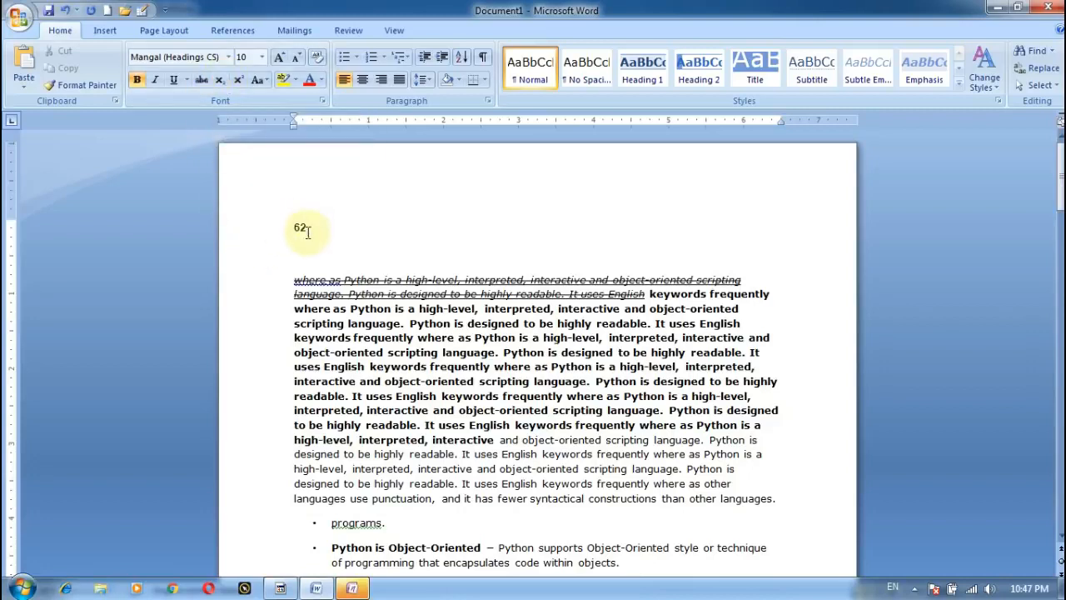
drag(308, 232, 301, 230)
click(221, 82)
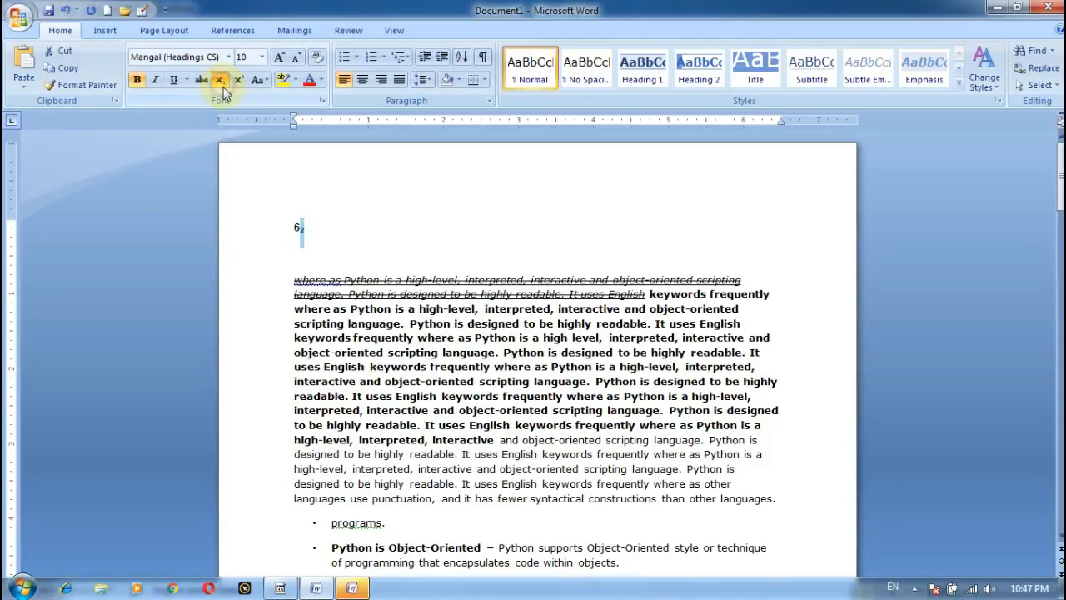
click(410, 265)
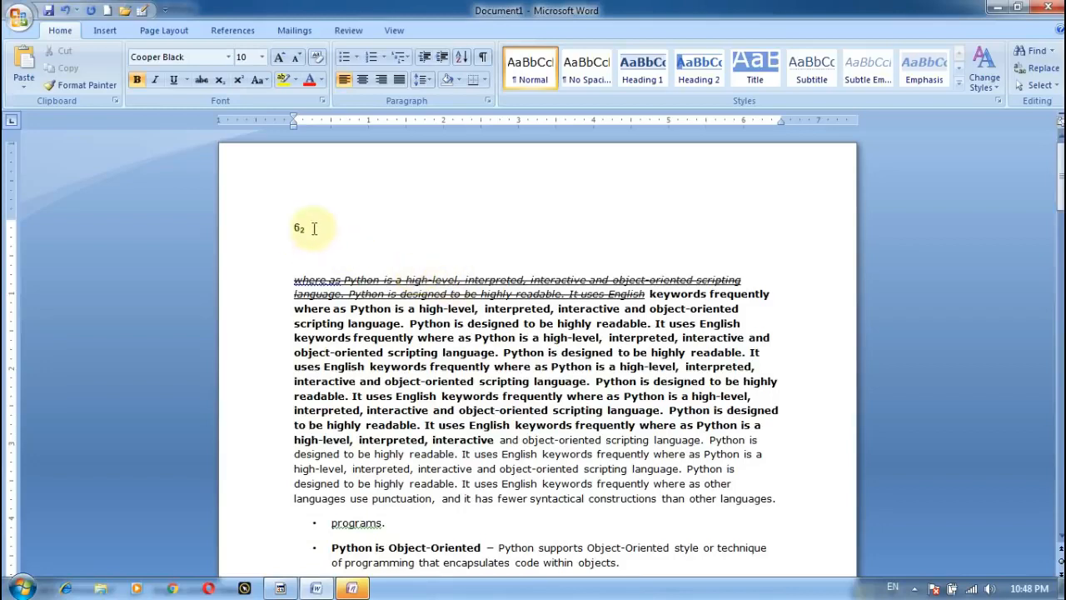
Change the 2 after the 6 on the first line to superscript
drag(305, 230, 299, 230)
click(238, 79)
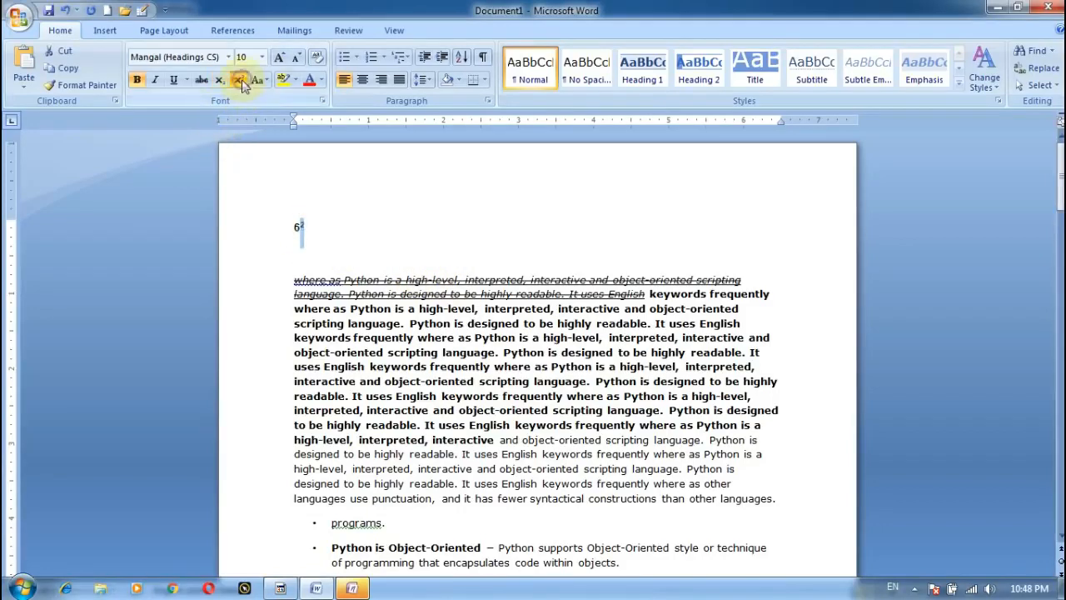
click(313, 240)
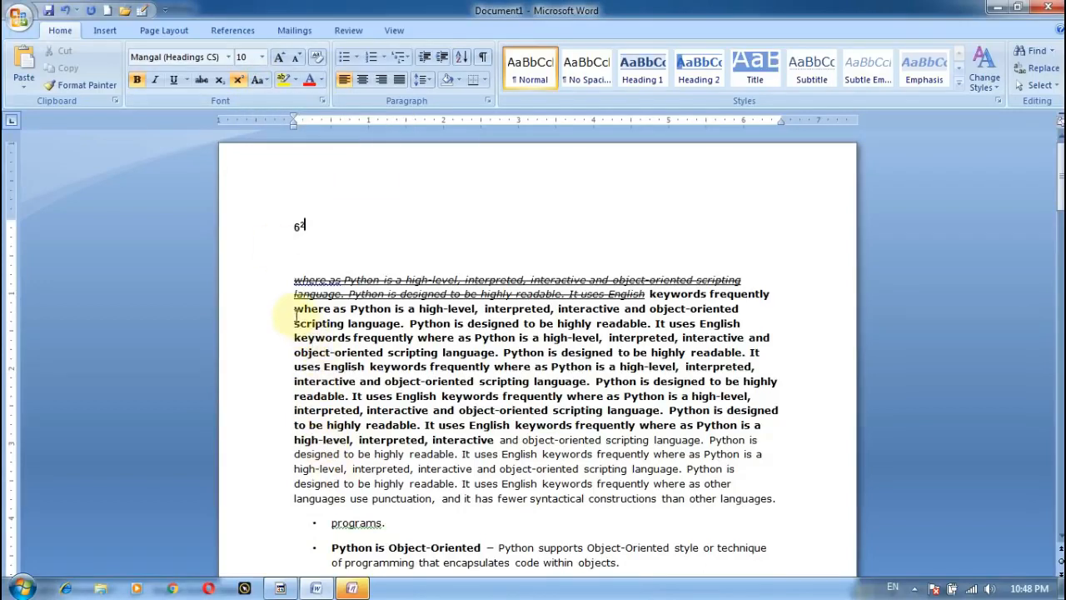
Remove the strikethrough from the opening lines of the paragraph beginning "where as Python is a high-level"
drag(295, 310, 739, 327)
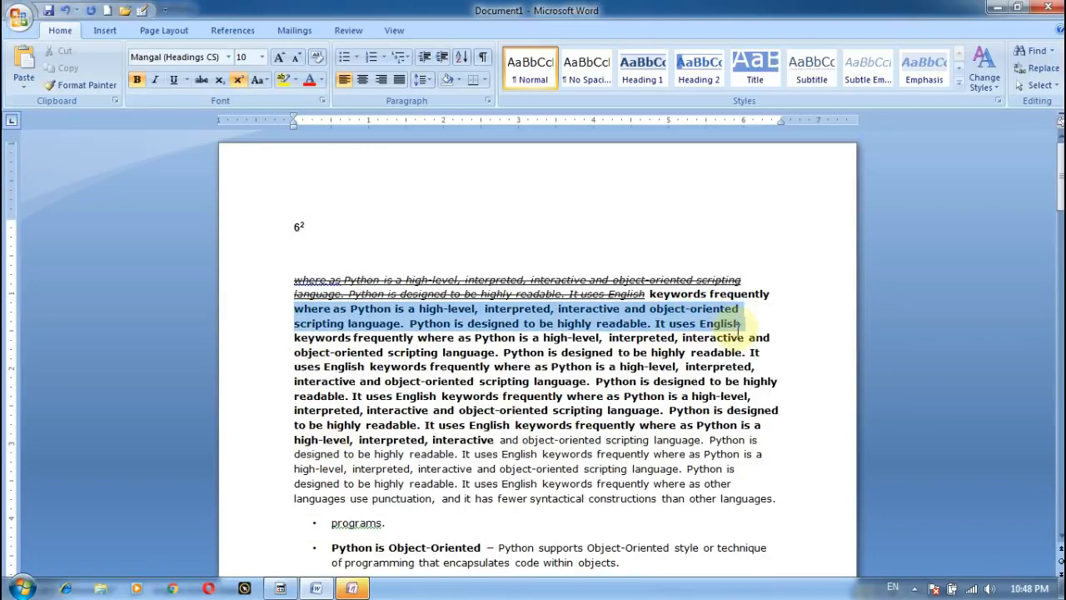
drag(283, 278, 287, 337)
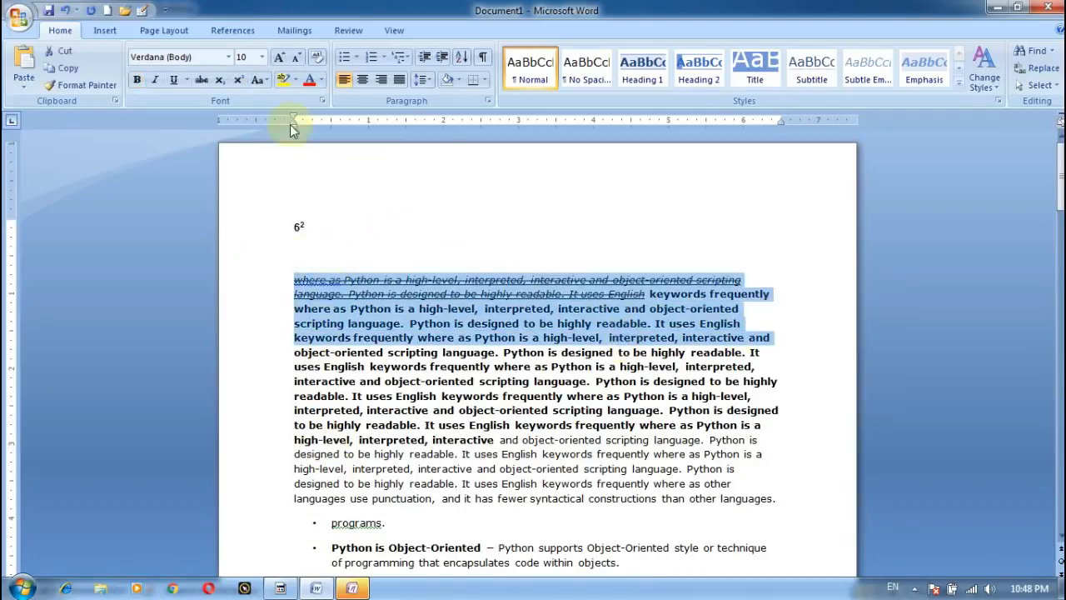
click(200, 80)
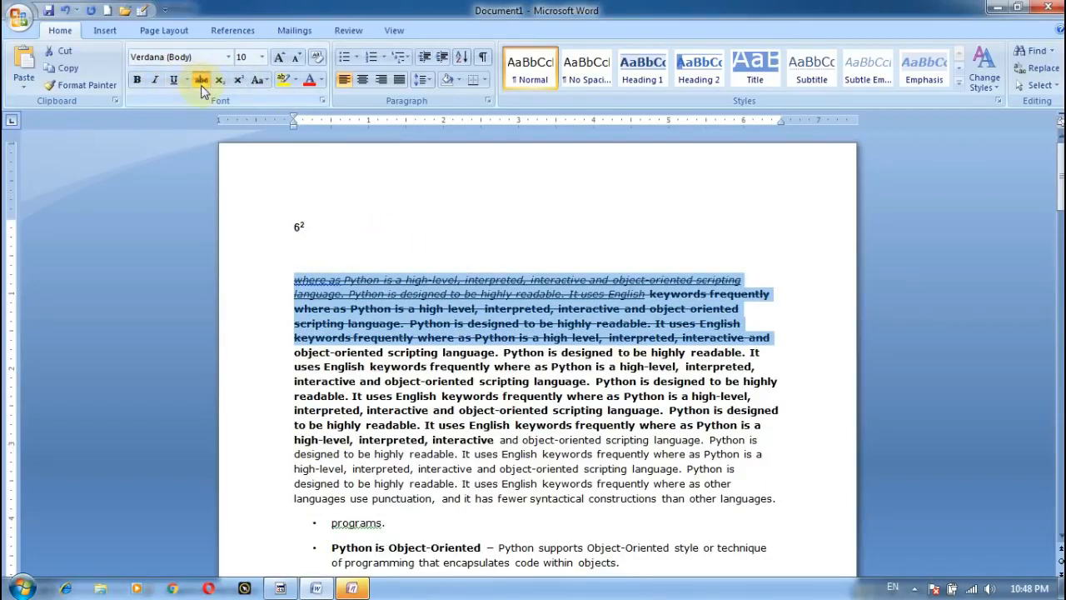
click(200, 80)
click(409, 264)
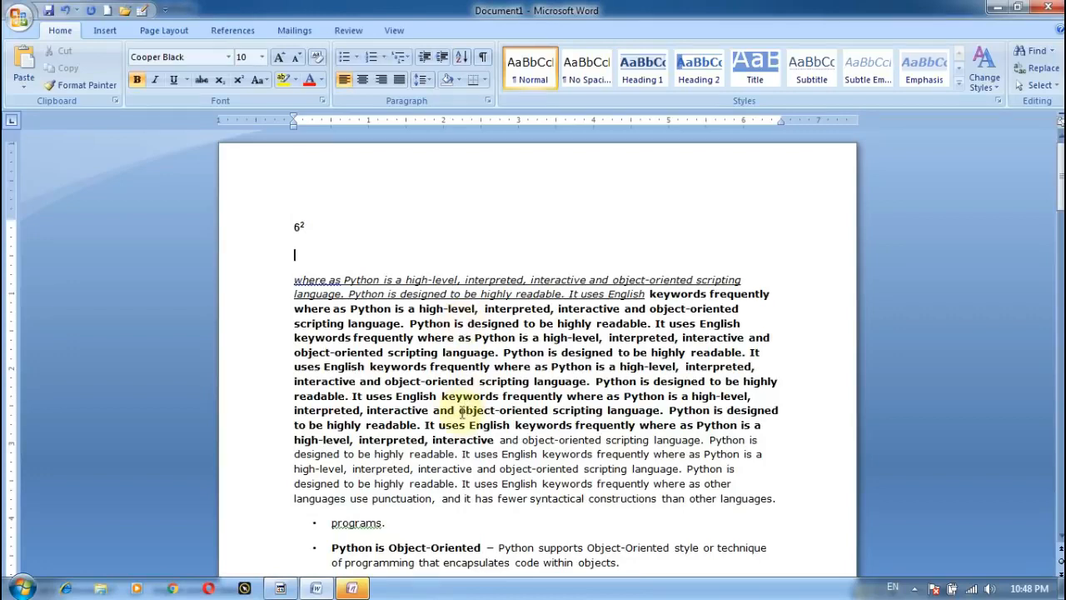
Change the whole paragraph beginning "where as Python is a high-level" to sentence case
drag(296, 280, 652, 324)
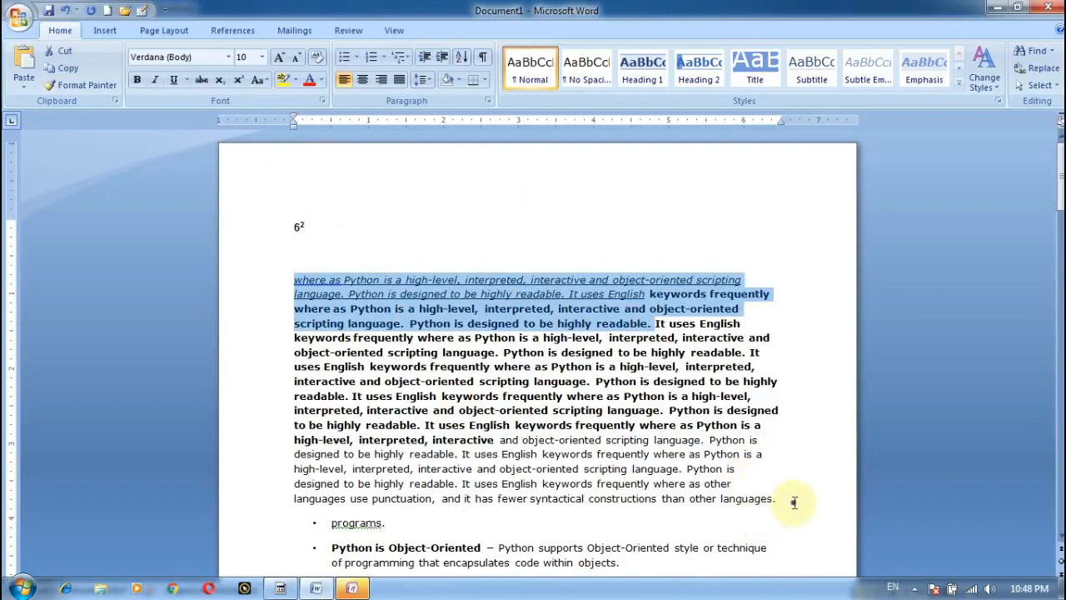
drag(788, 499, 410, 267)
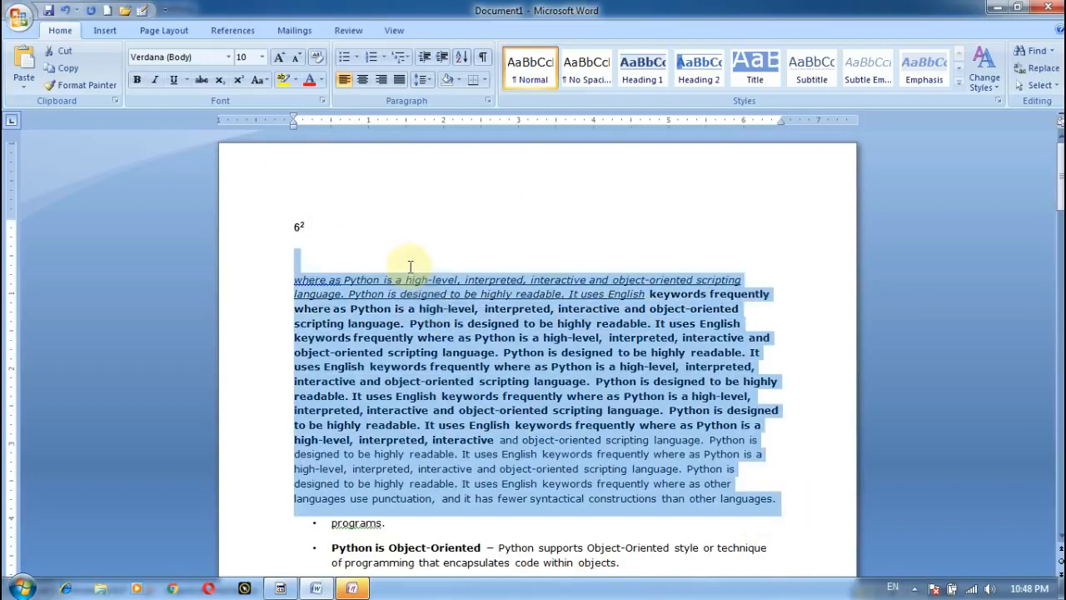
click(321, 80)
click(266, 80)
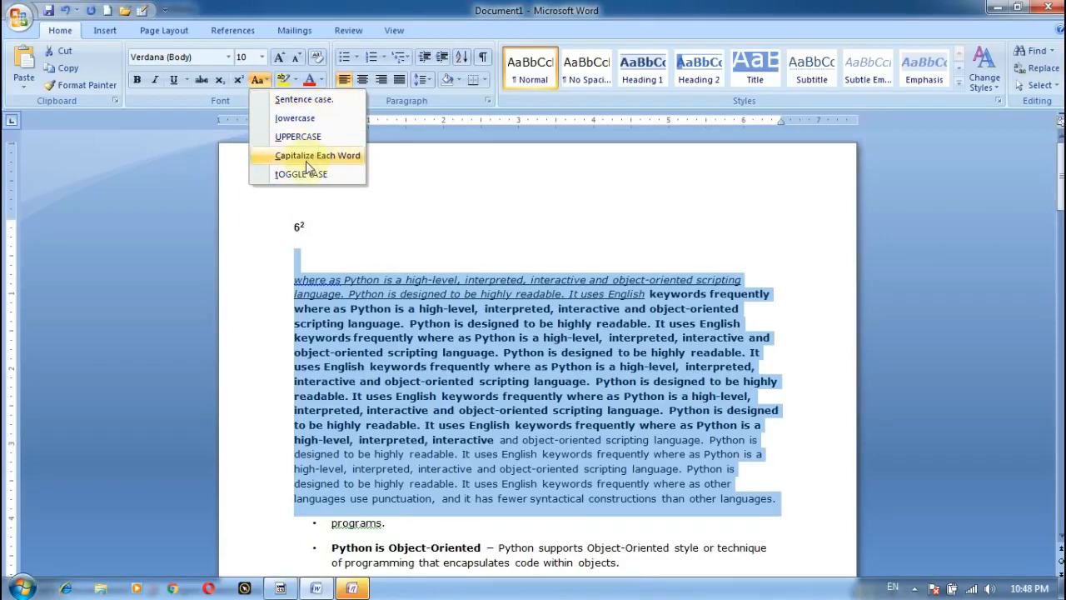
click(339, 98)
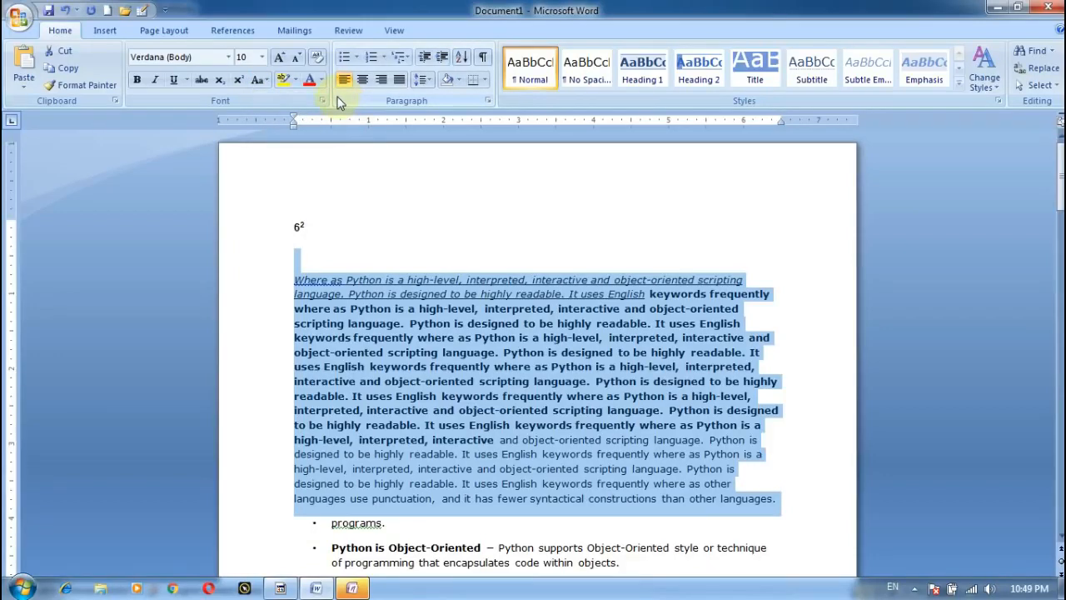
Change the selected paragraph to lowercase and after that to UPPERCASE
click(259, 80)
click(284, 118)
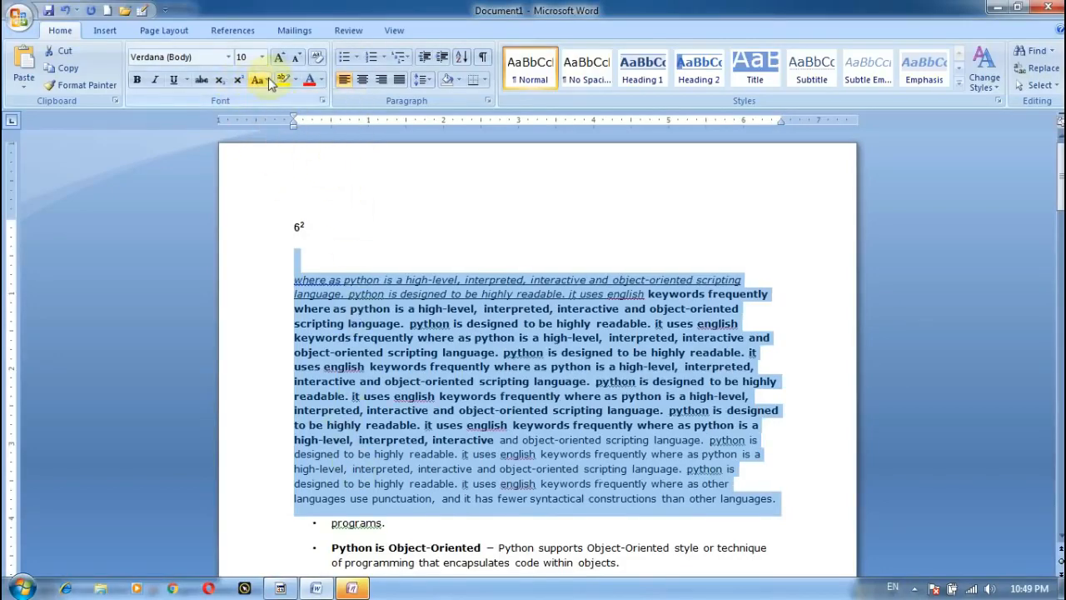
click(268, 77)
click(288, 136)
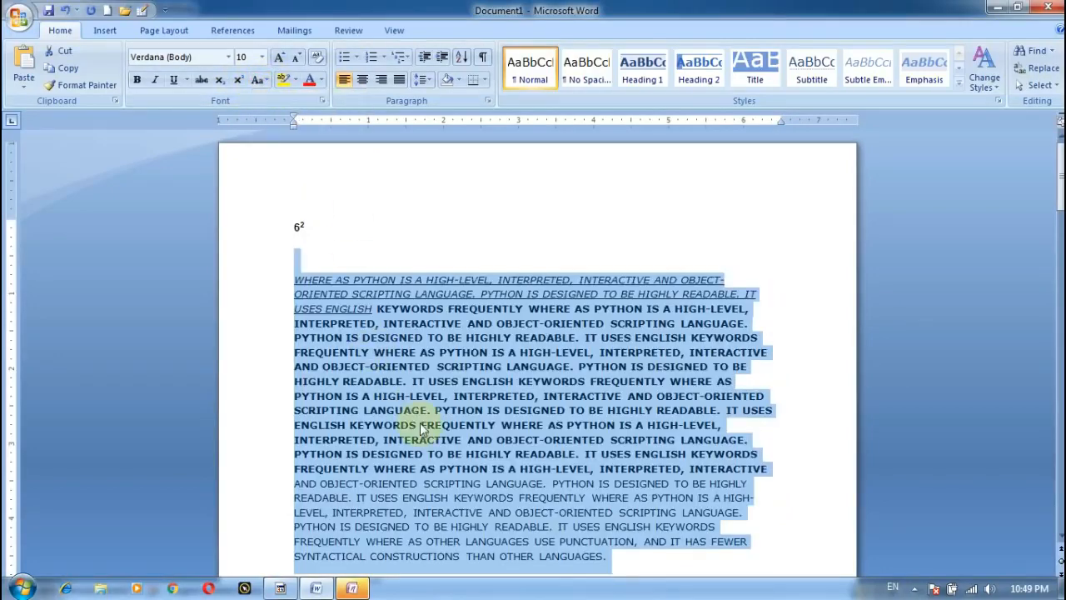
Change the uppercase paragraph to lowercase, and from there apply Capitalize Each Word to it
click(263, 78)
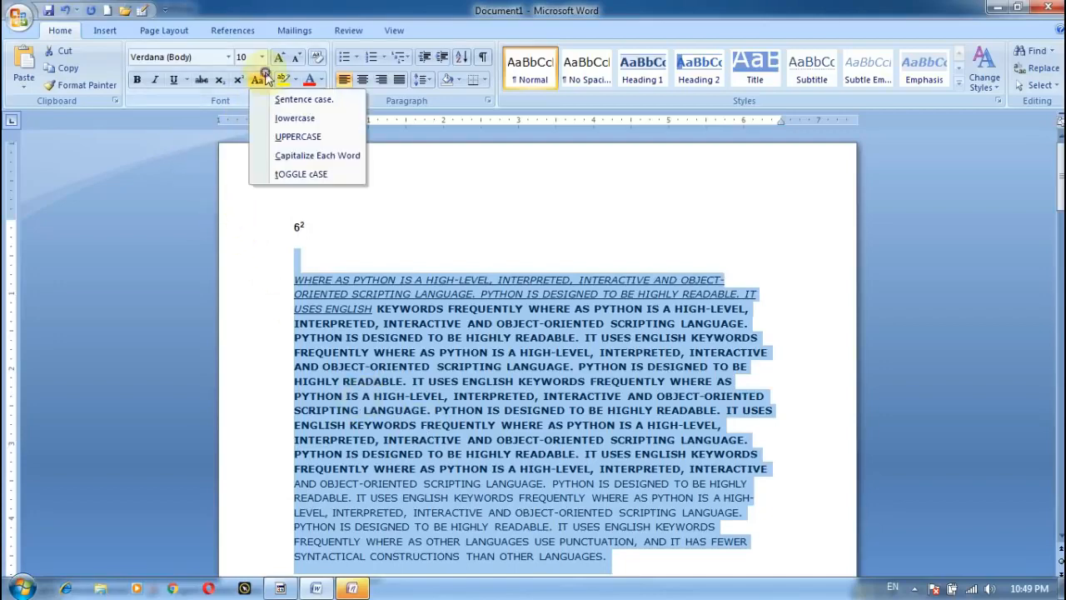
click(304, 156)
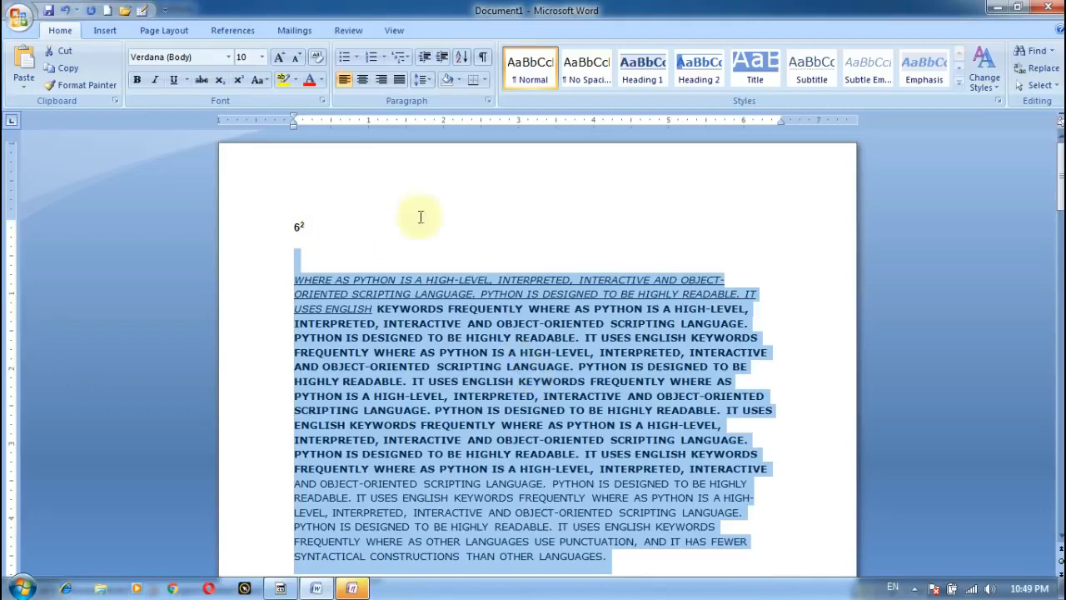
click(267, 78)
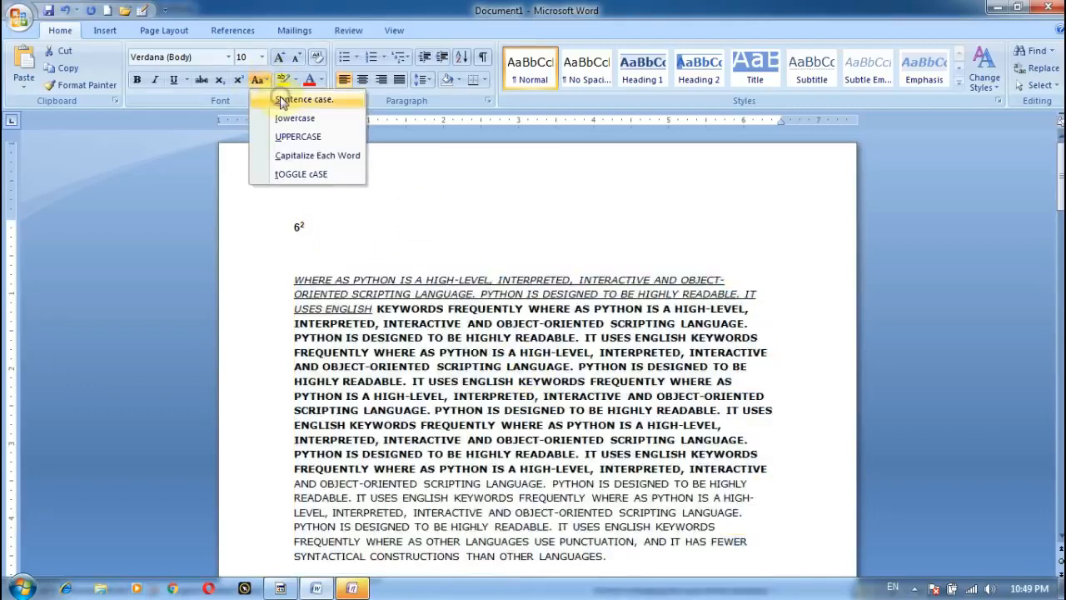
click(260, 80)
click(260, 80)
click(281, 118)
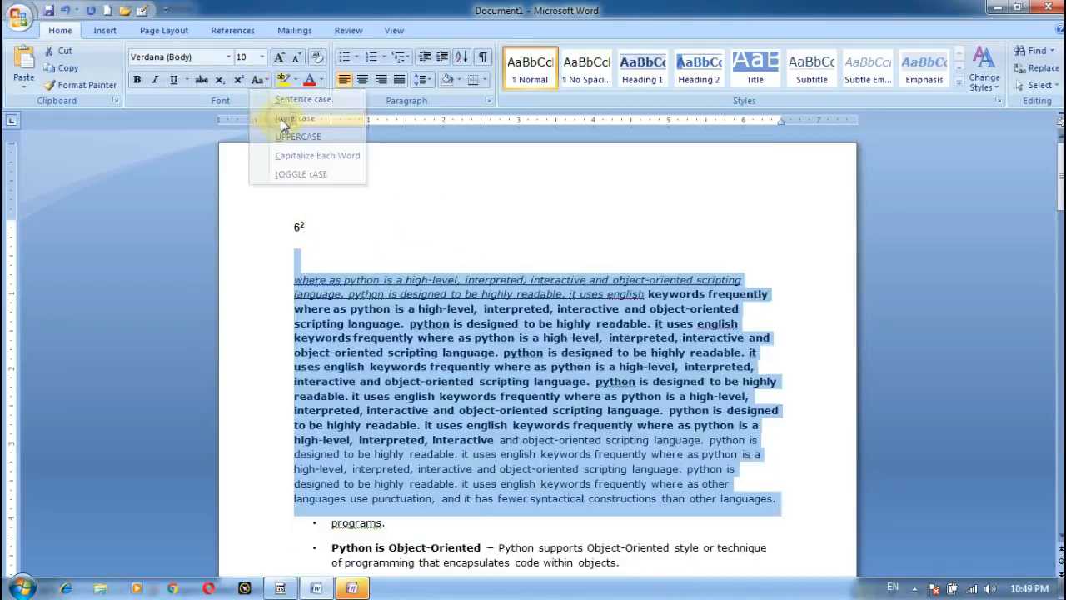
click(260, 80)
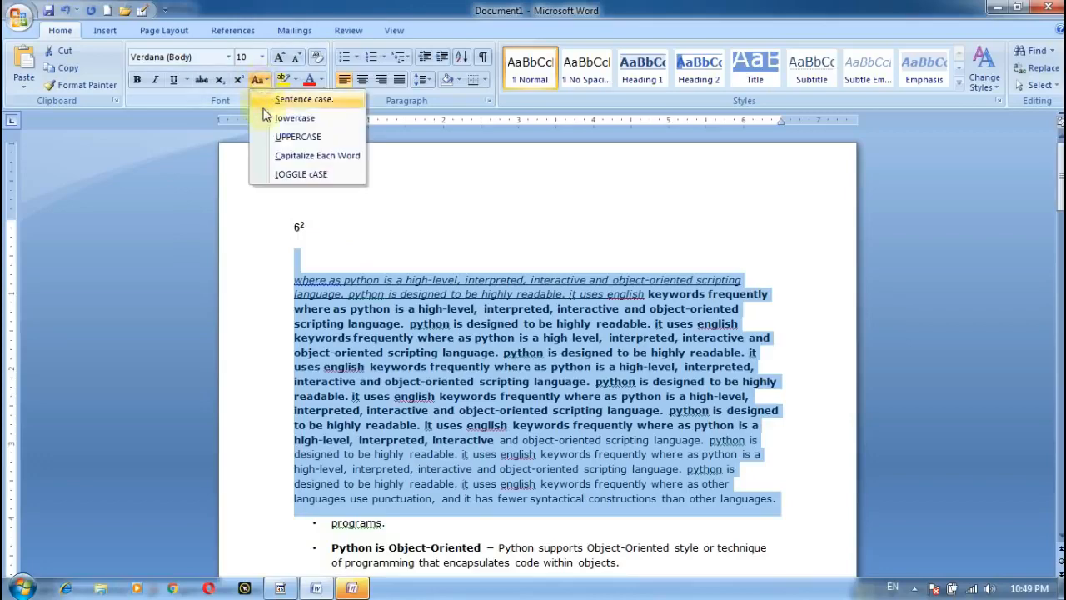
click(298, 156)
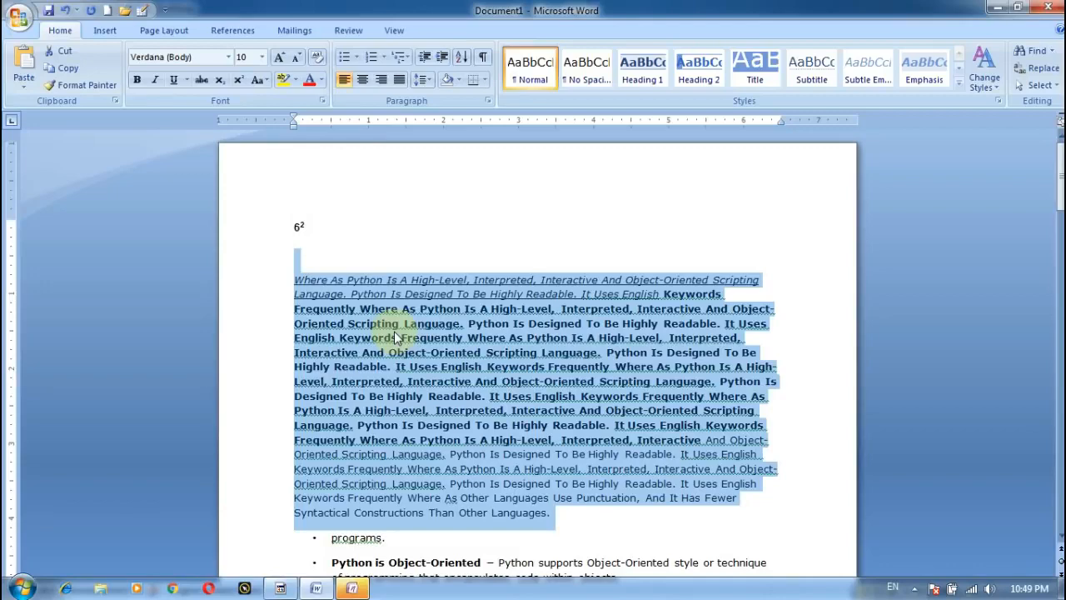
Apply tOGGLE cASE to the selected paragraph and look at the available font sizes without changing the size
click(260, 80)
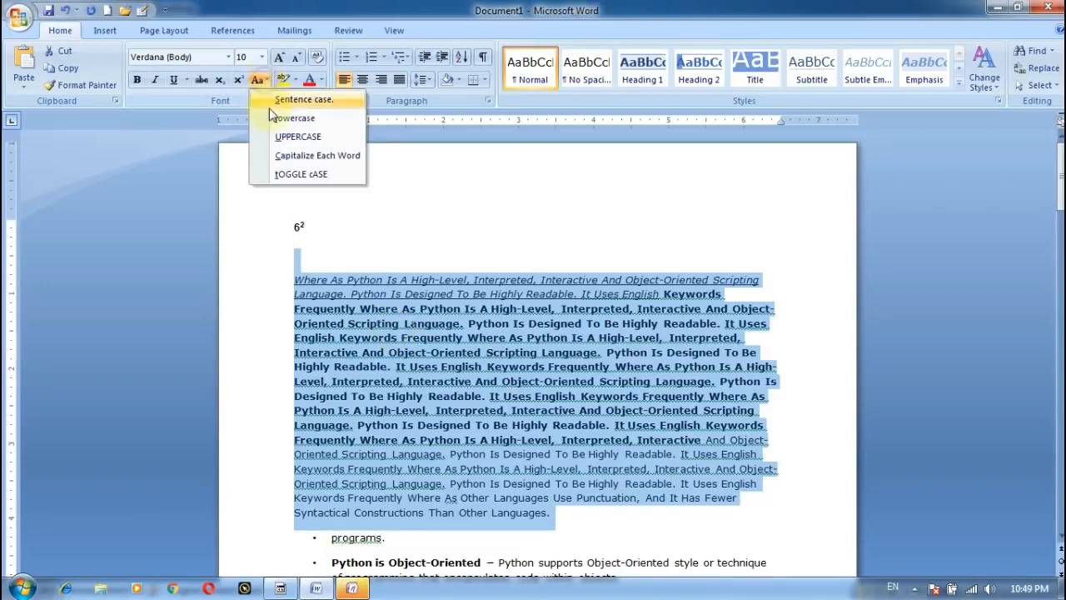
click(302, 174)
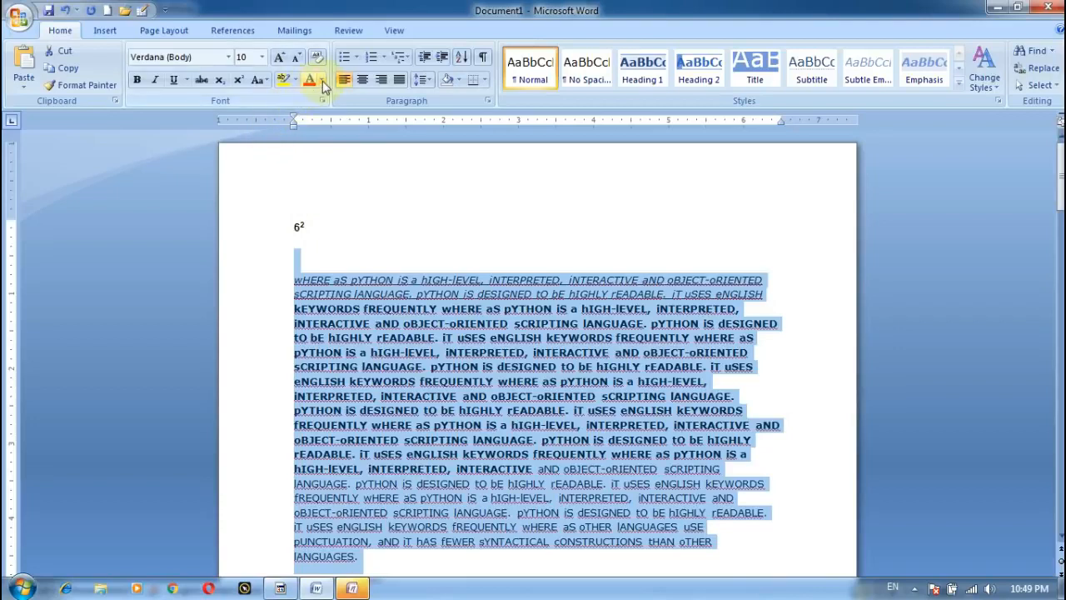
click(264, 56)
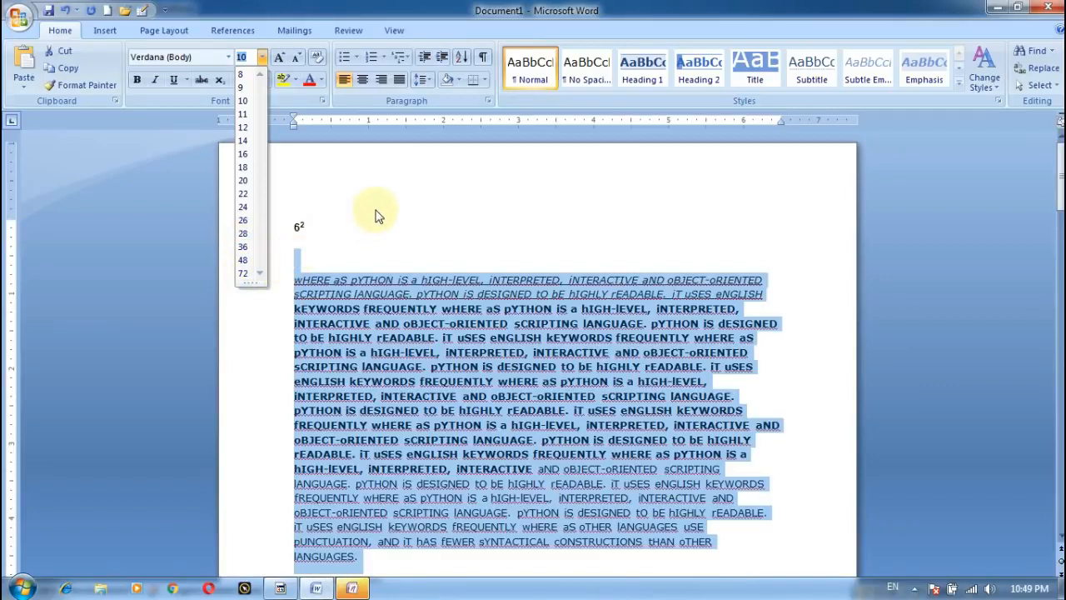
click(373, 215)
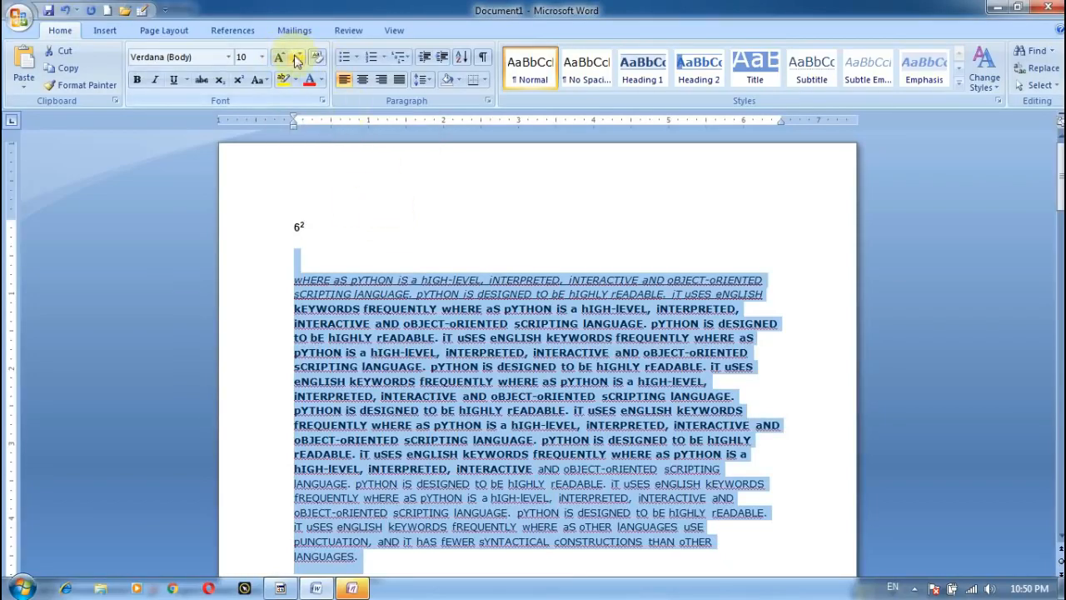
Enlarge the italic underlined opening two lines of the paragraph to font size 36 with Grow Font
drag(295, 280, 766, 288)
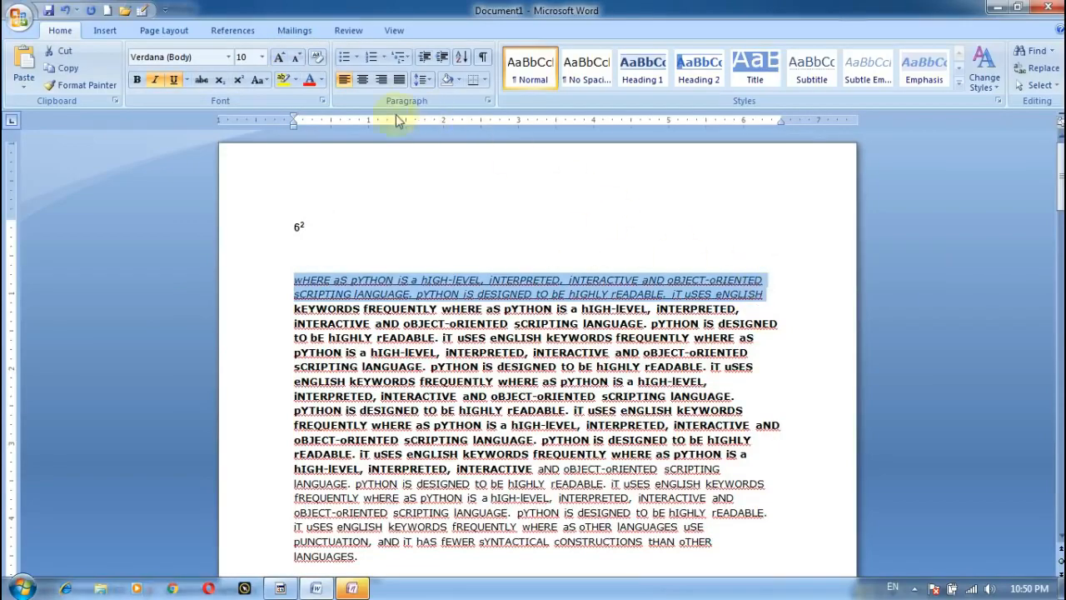
click(279, 57)
click(279, 57)
click(279, 57)
click(279, 56)
click(279, 56)
click(279, 56)
click(279, 56)
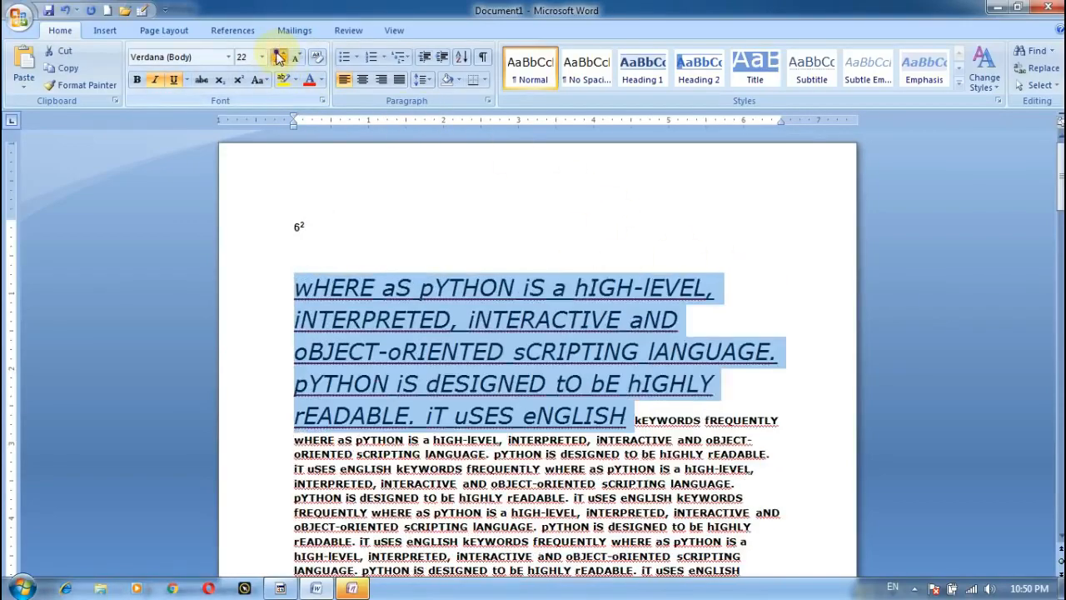
click(279, 57)
click(279, 57)
click(279, 57)
click(279, 57)
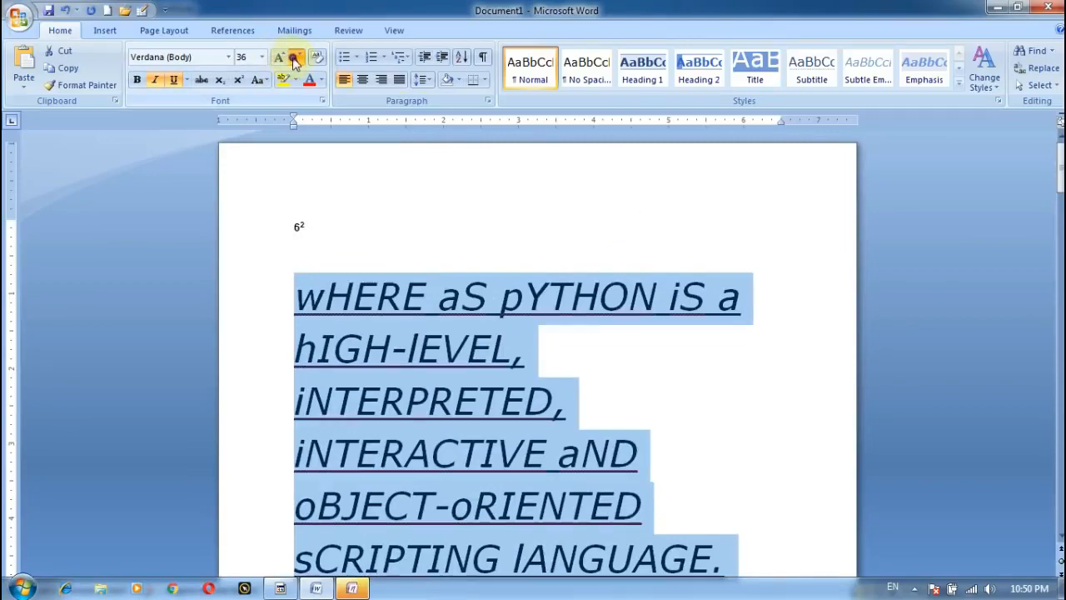
Reduce the enlarged italic underlined opening text to font size 10 with Shrink Font, and deselect it
click(297, 59)
click(296, 58)
click(296, 58)
click(297, 58)
click(297, 58)
click(296, 58)
click(296, 58)
click(297, 59)
click(296, 58)
click(297, 58)
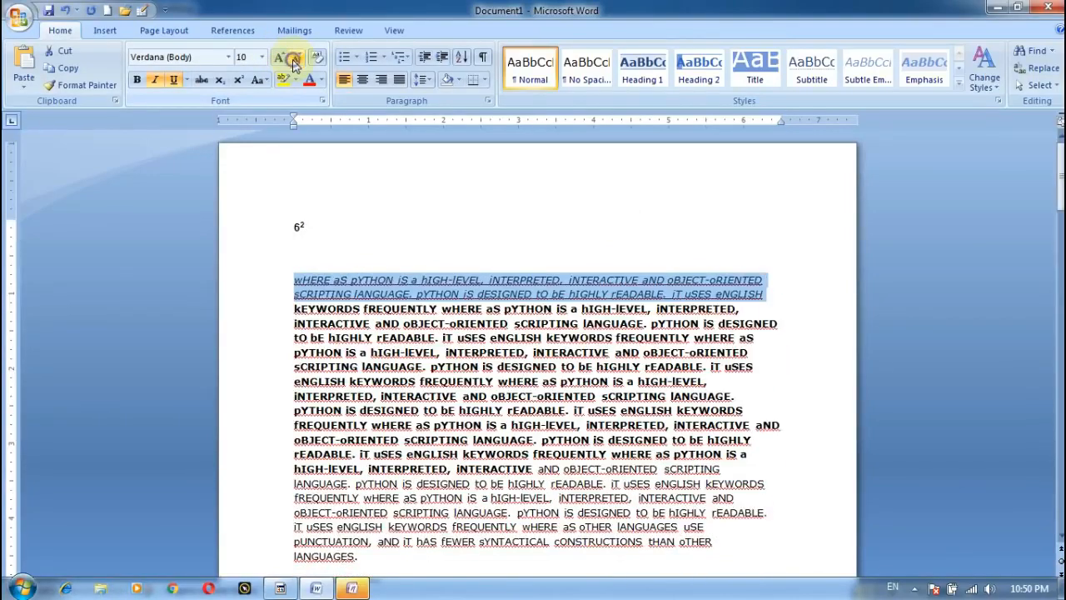
click(478, 280)
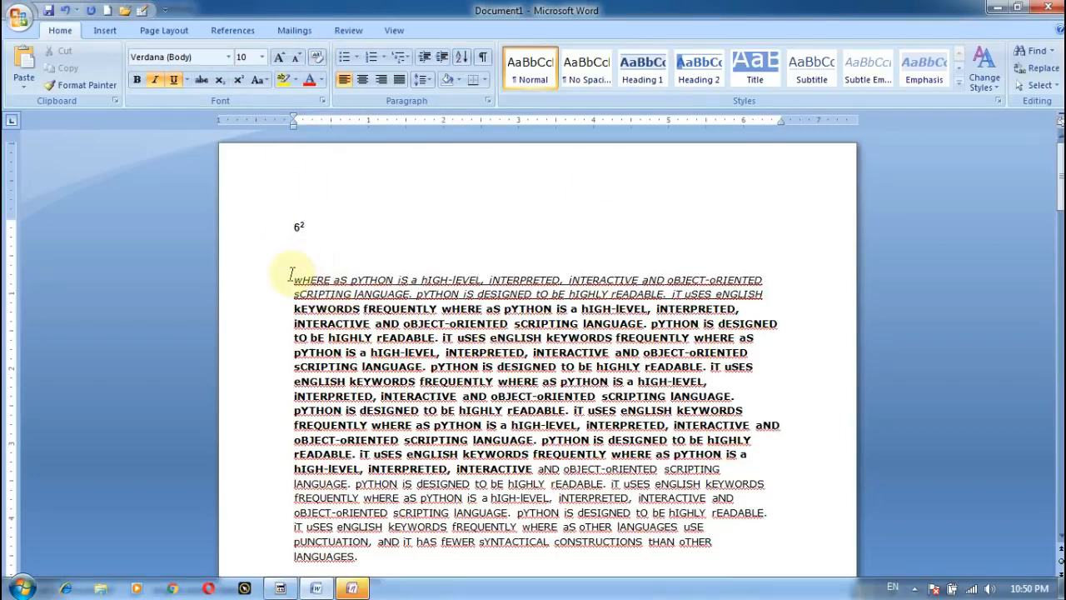
Clear the formatting from the paragraph's first six lines, and move that text further down within the same paragraph
drag(294, 278, 875, 357)
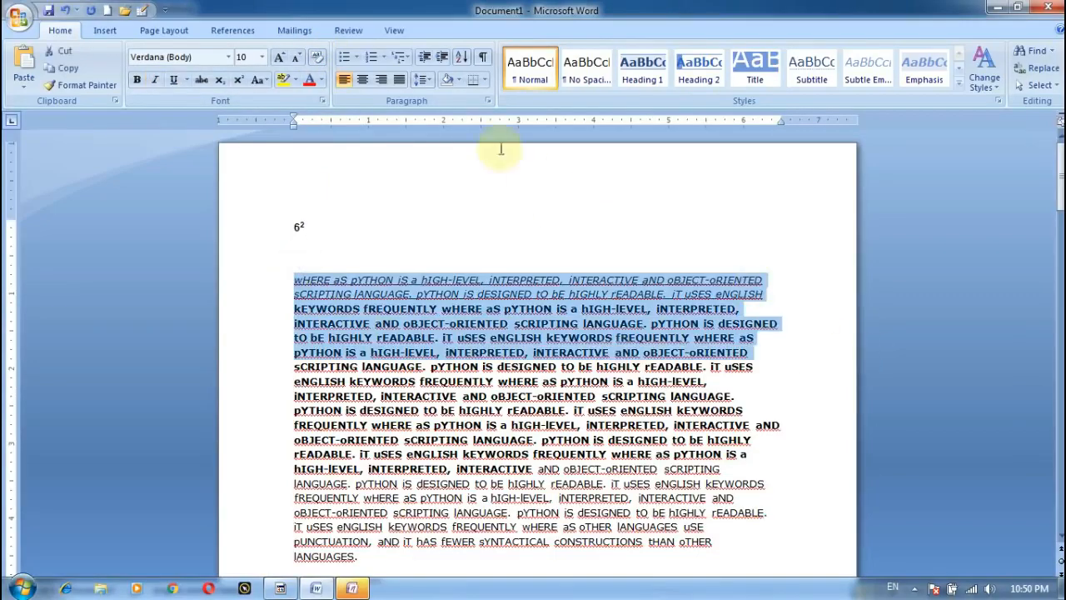
click(316, 58)
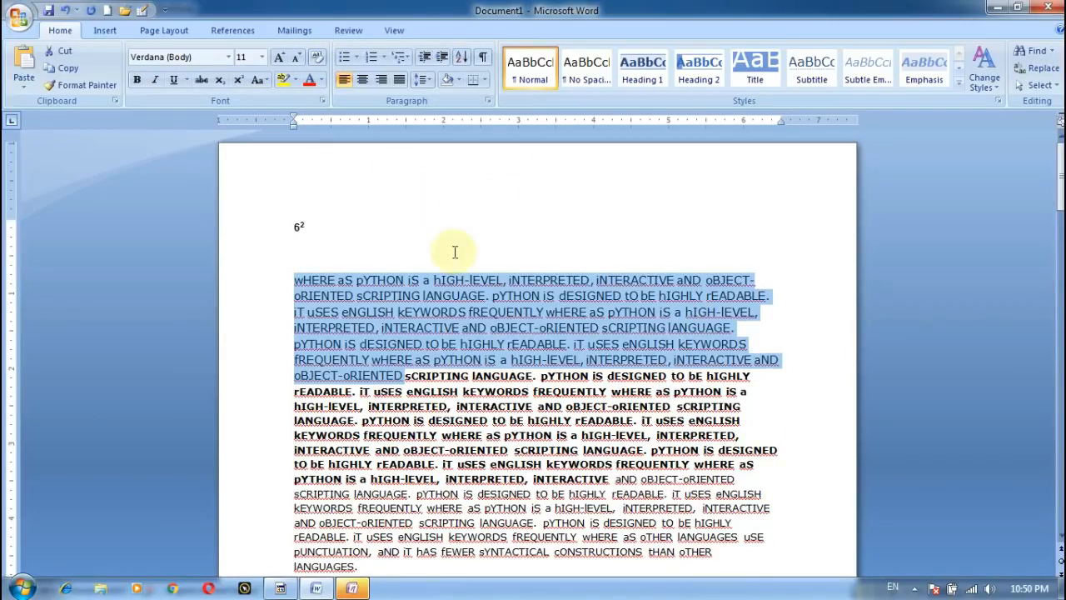
drag(300, 376, 606, 454)
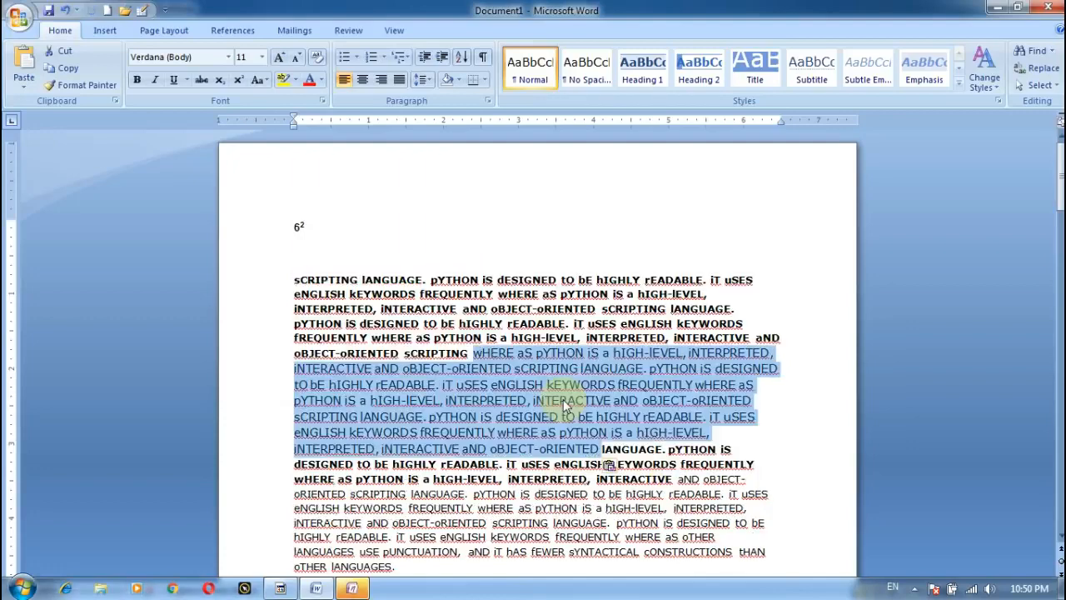
click(565, 406)
Clear the remaining bold formatting throughout the paragraph below the 6² line
drag(296, 260, 807, 359)
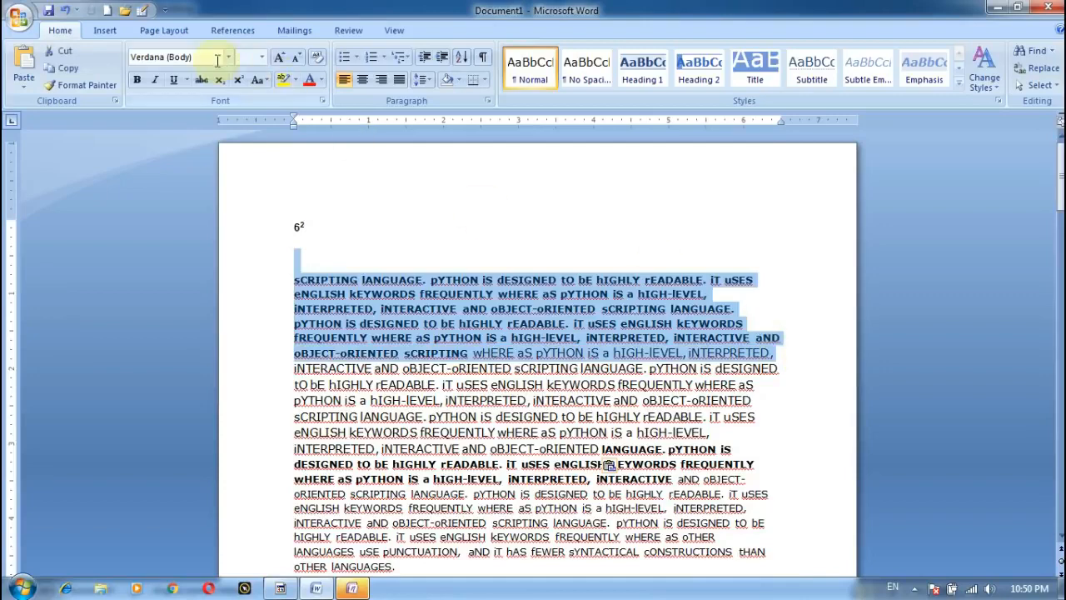
click(316, 57)
click(572, 311)
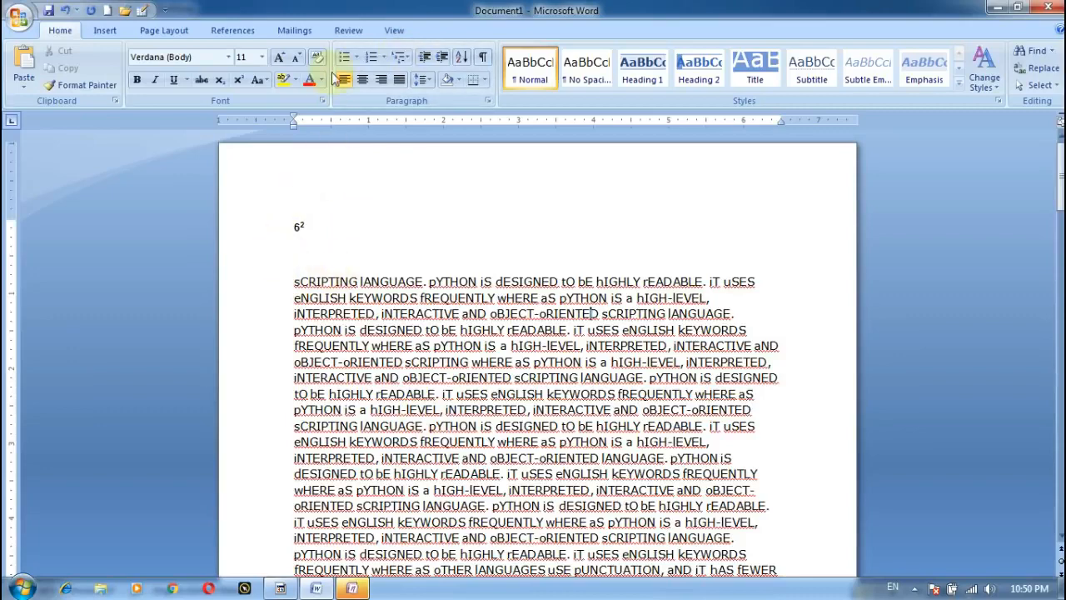
Turn the paragraph below the 6² line into a bulleted item with the four-diamond bullet
click(356, 57)
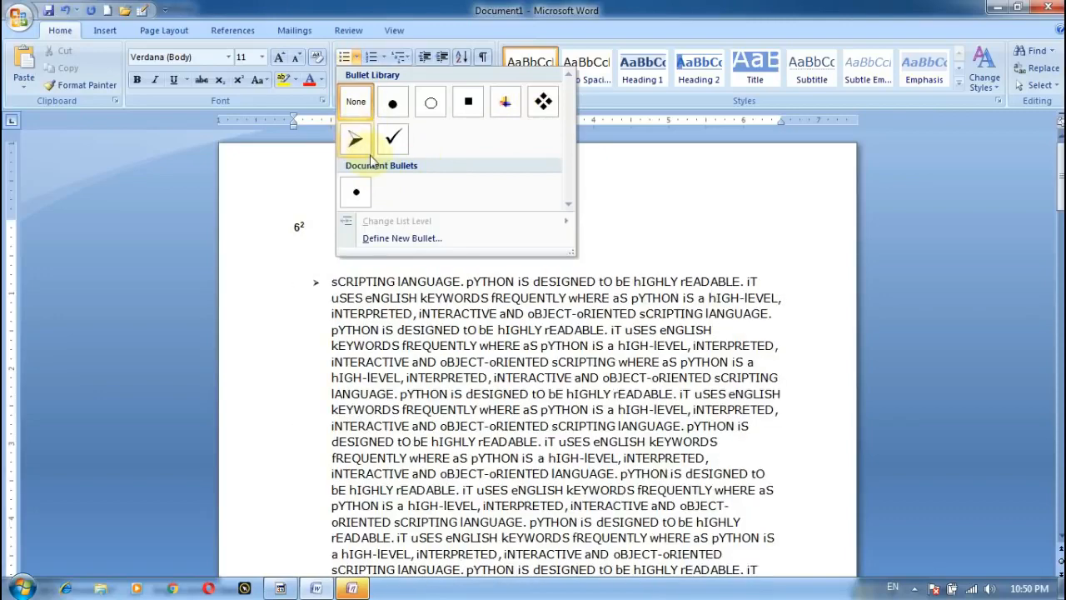
click(543, 101)
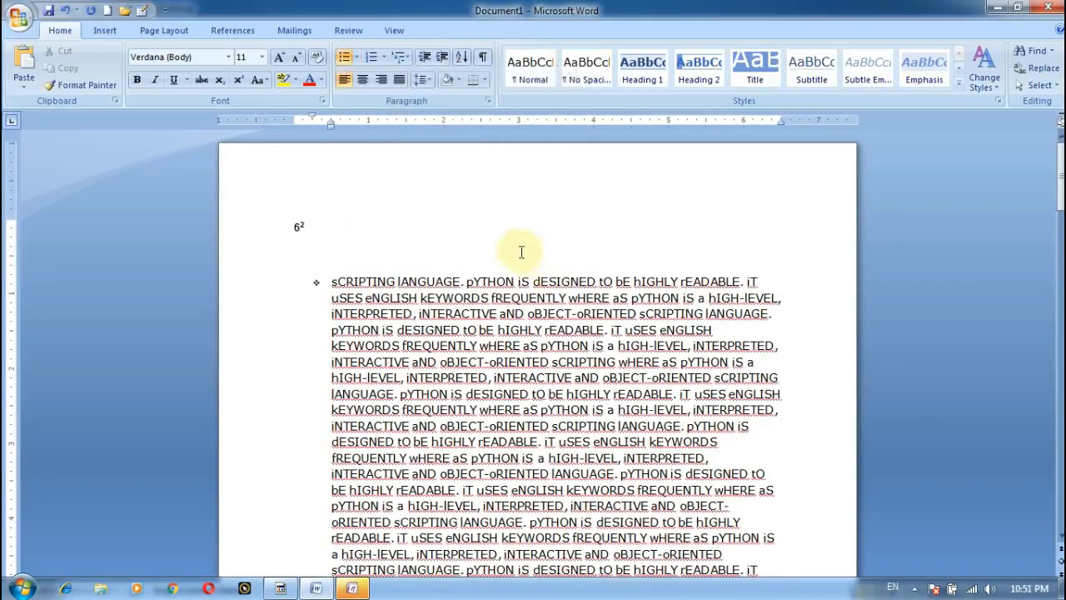
Split the bulleted paragraph after "hIGHLY rEADABLE." and insert eight empty bullet items between the two parts
click(744, 282)
key(Return)
key(Return)
key(Return)
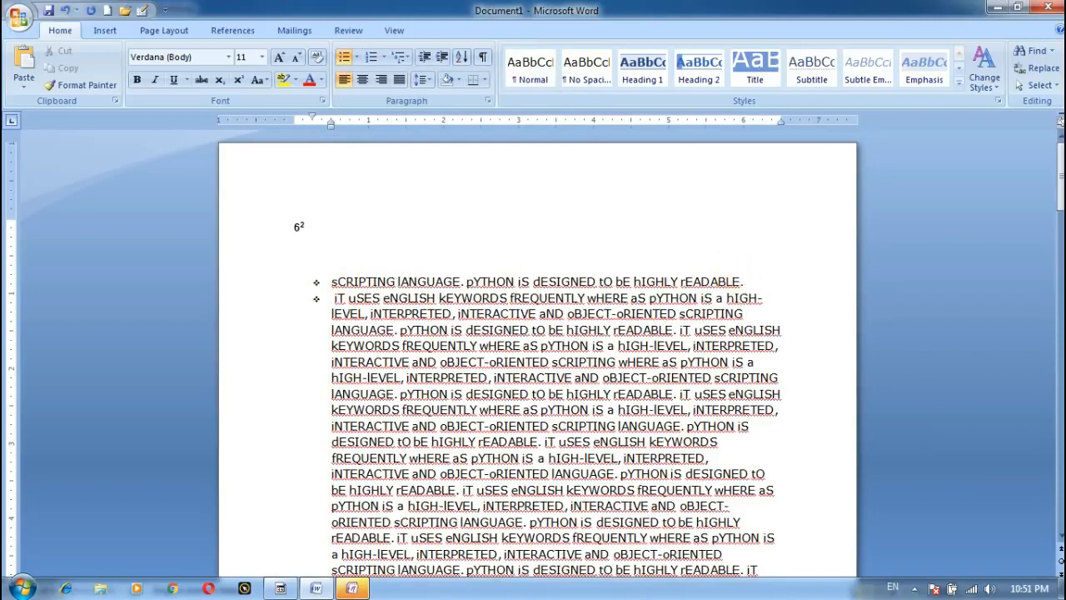
key(Return)
key(Return)
key(Return)
key(Return)
key(Return)
key(Return)
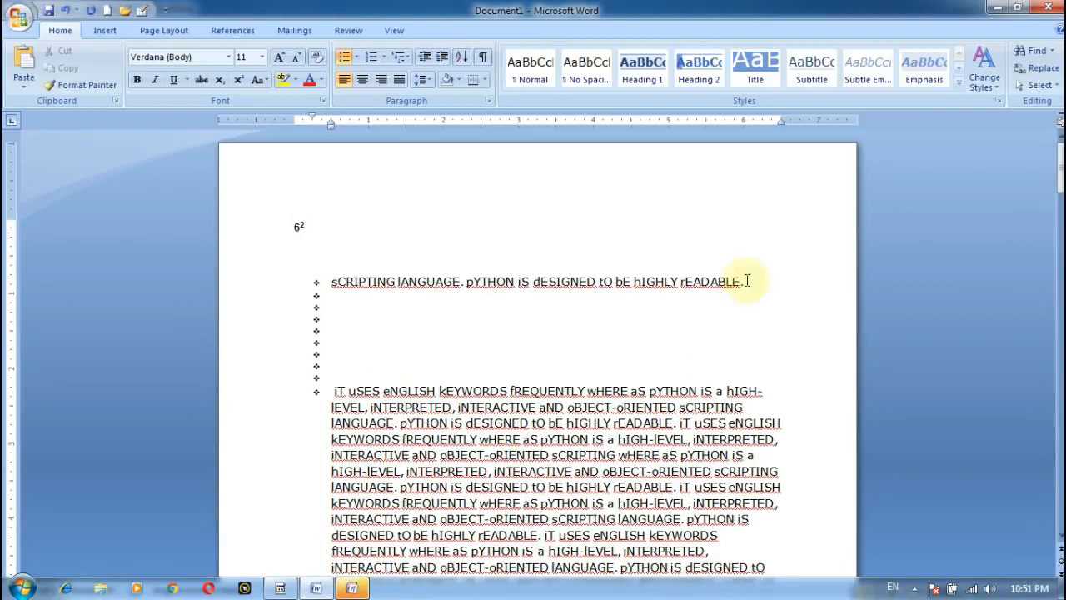
click(358, 59)
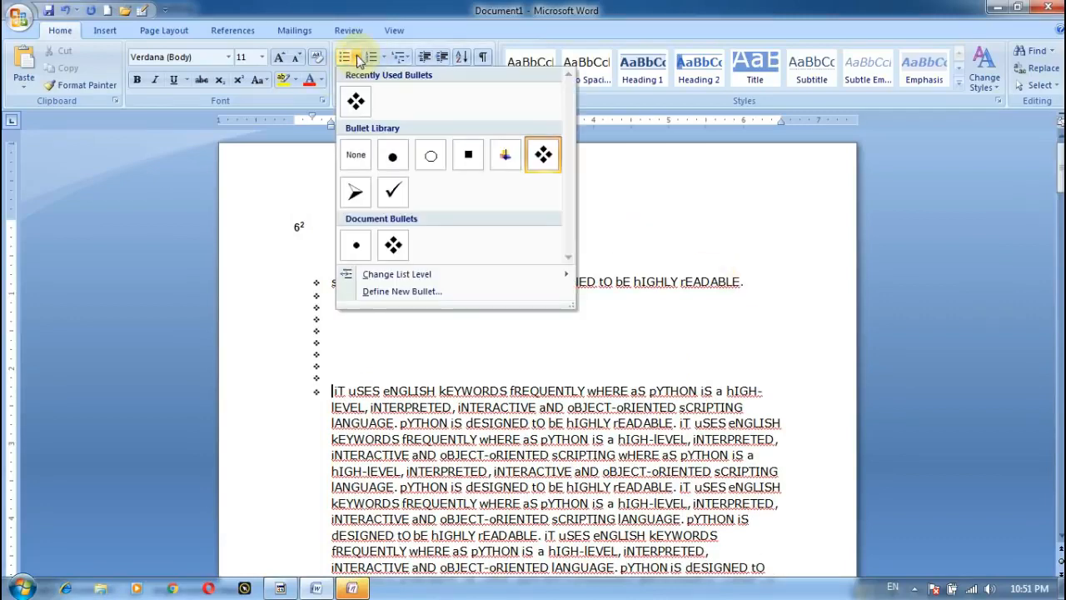
click(738, 233)
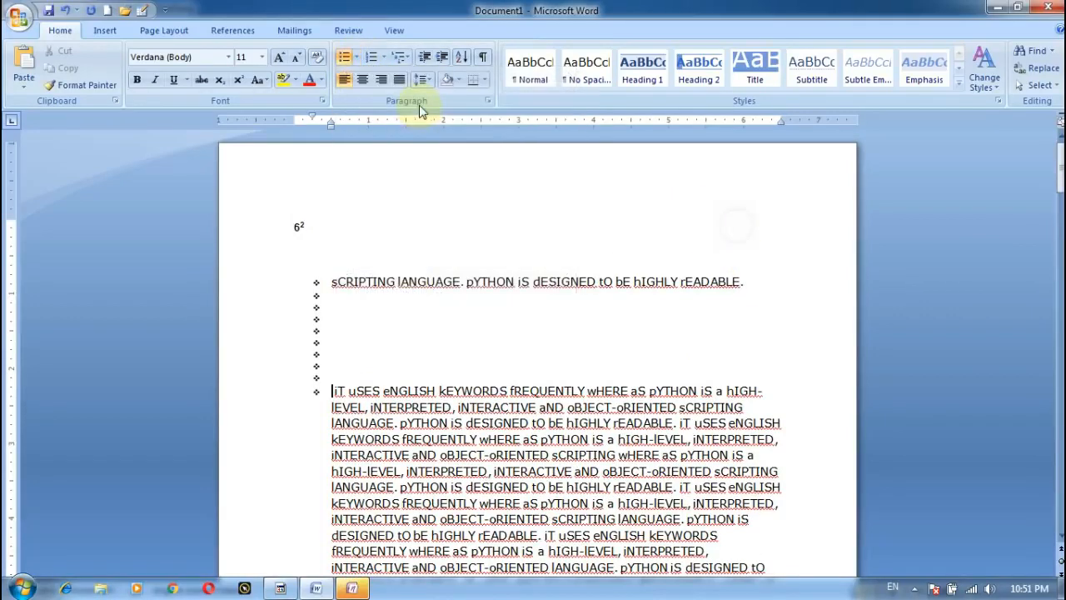
Apply a), b), c) numbering to the first bulleted line and the empty bullet items below it
click(385, 58)
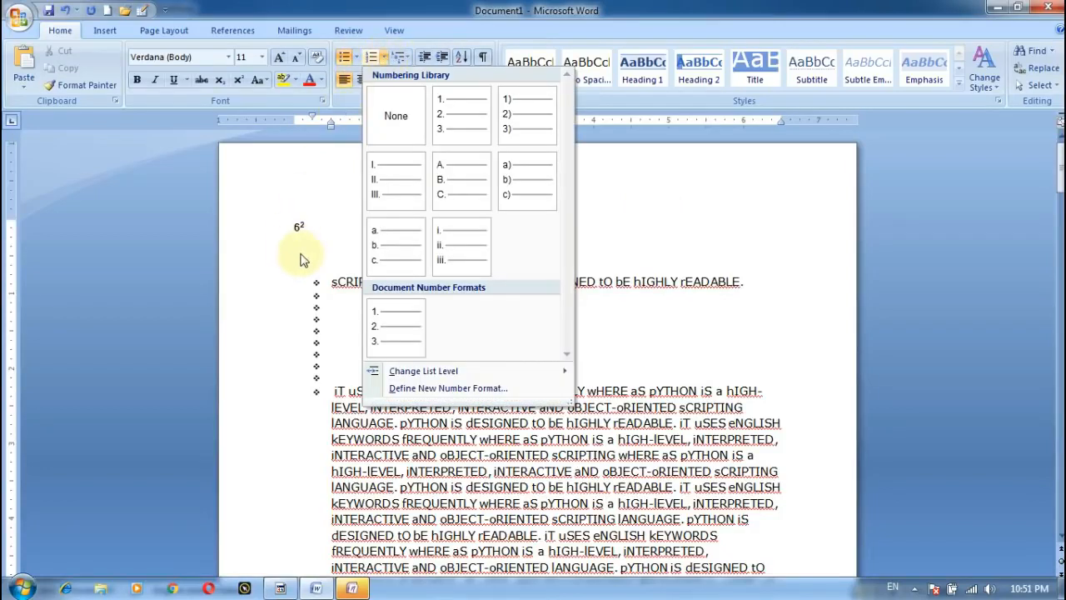
click(309, 281)
drag(310, 281, 337, 371)
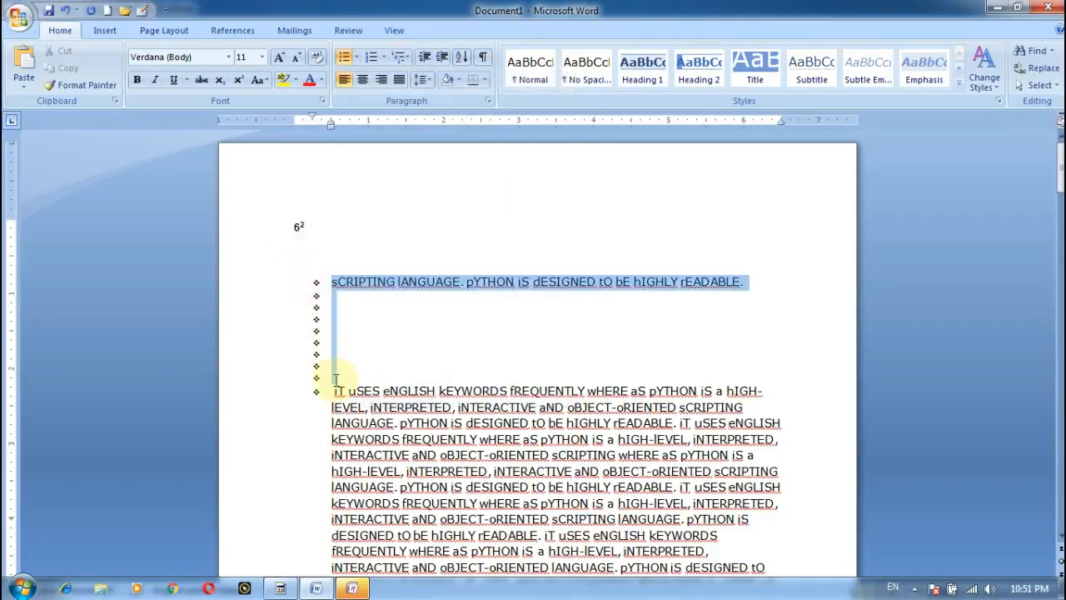
click(384, 58)
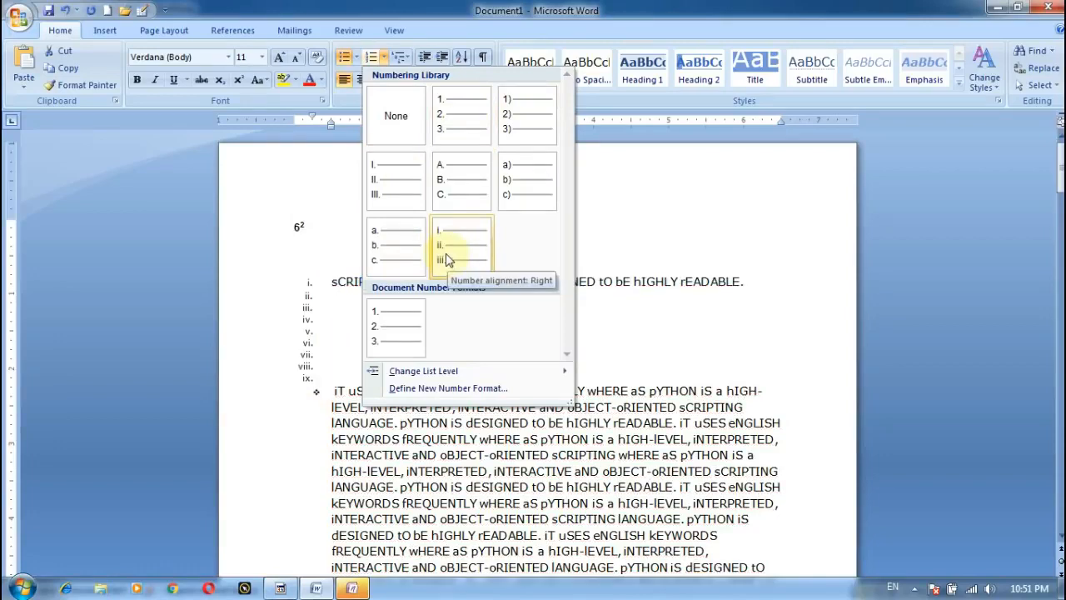
click(510, 188)
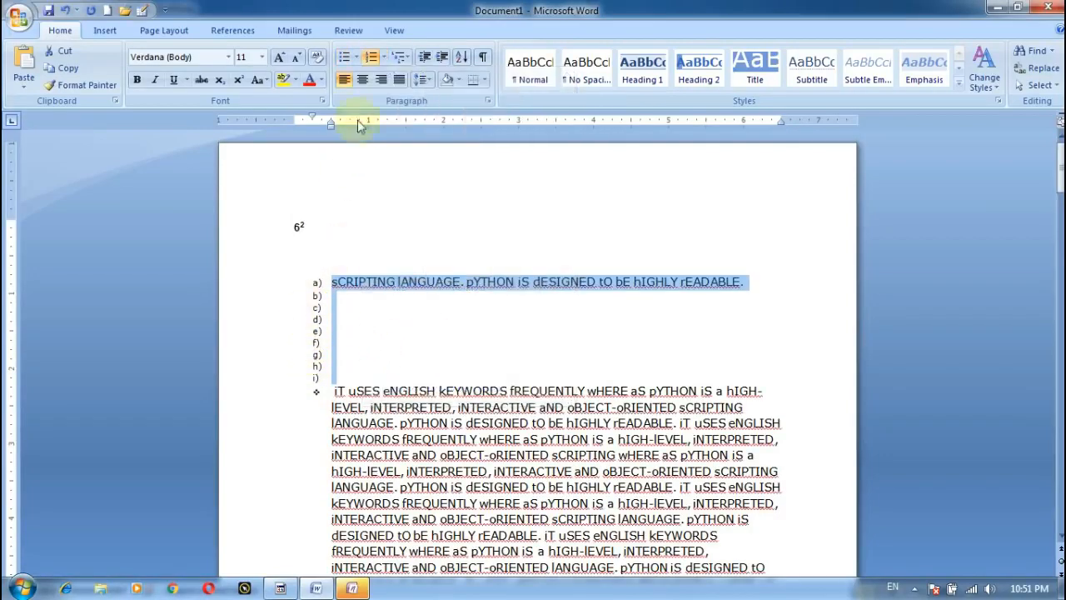
Apply the "Article I. Heading 1" multilevel list to the a)–i) lettered lines
click(409, 58)
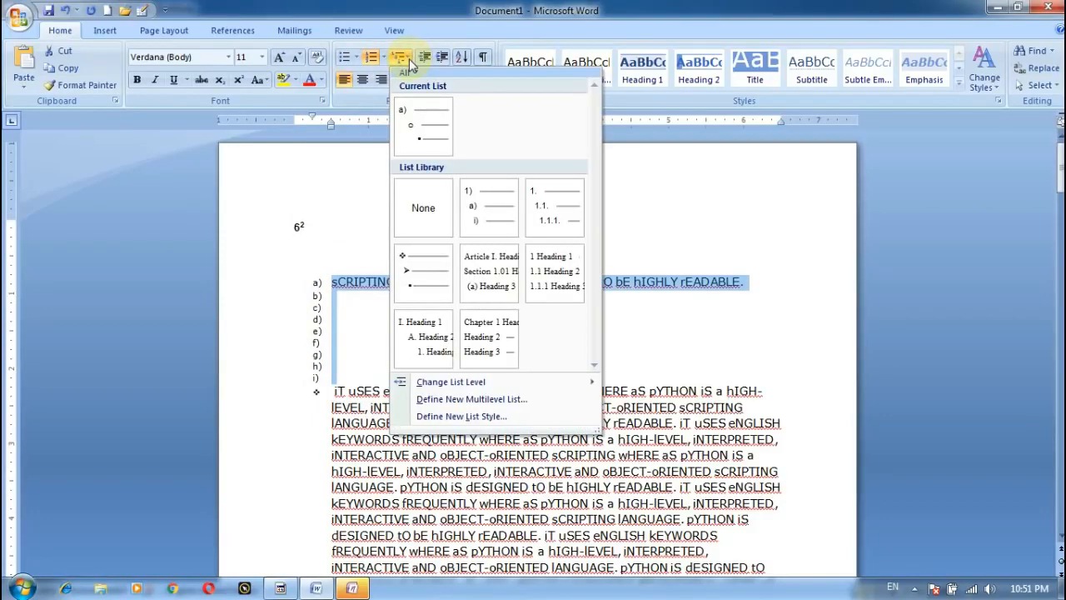
click(239, 233)
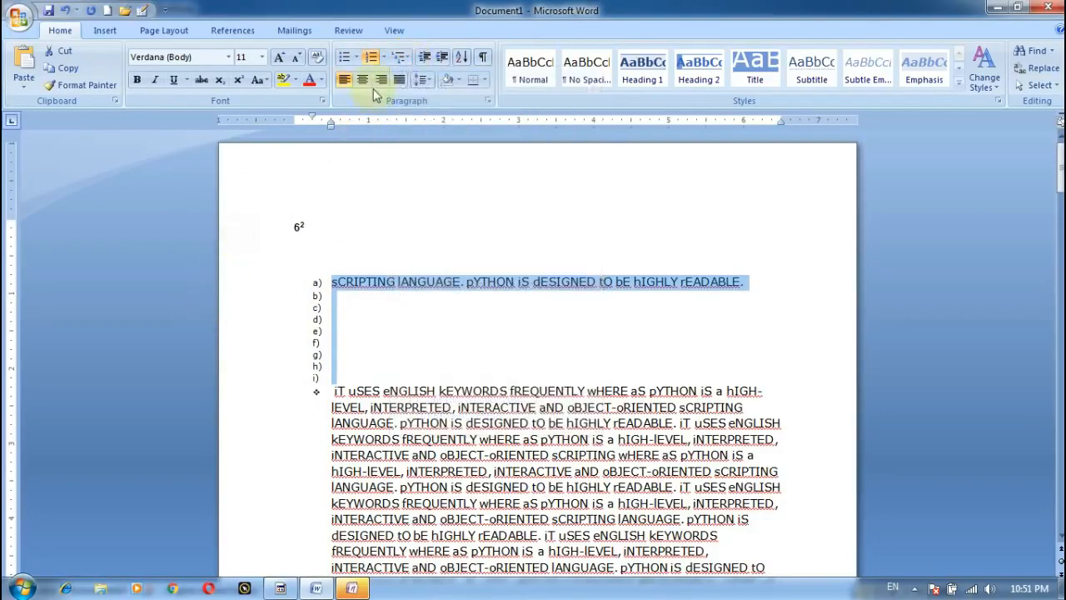
click(405, 58)
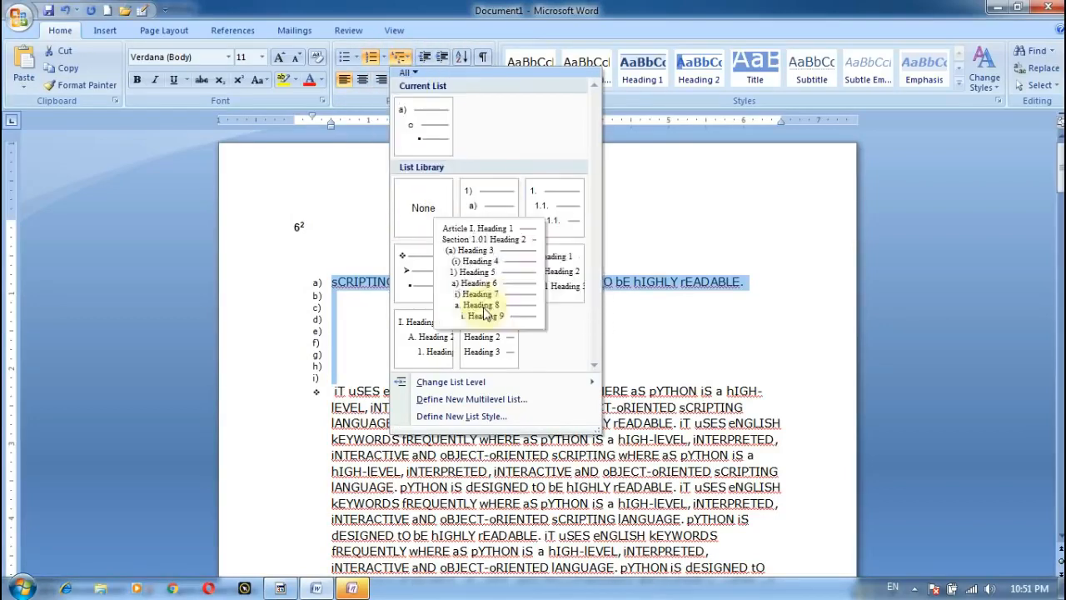
click(489, 265)
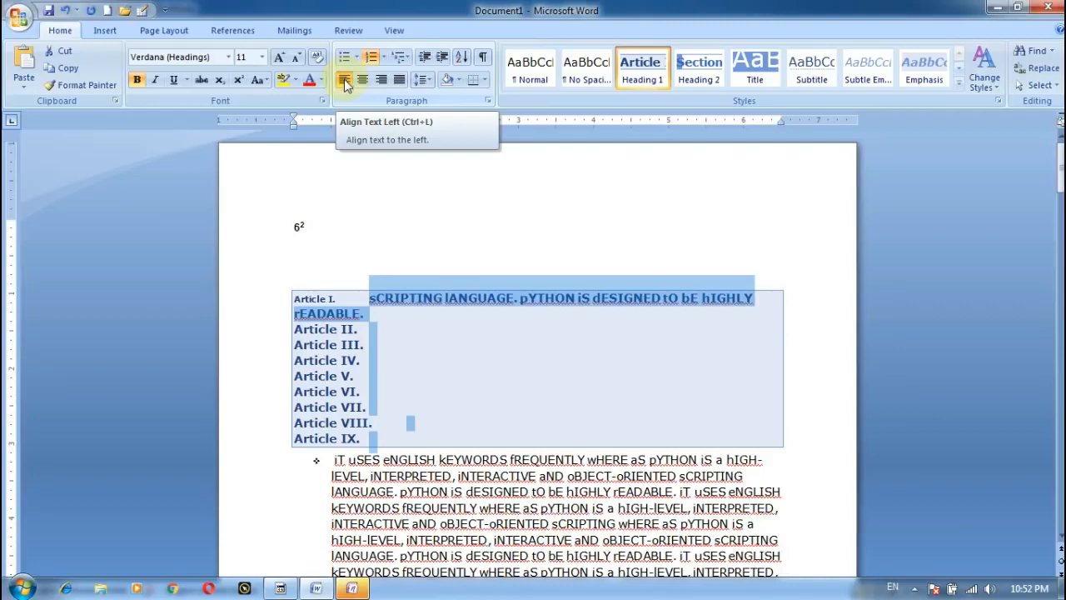
Delete all the Article-numbered lines above the bulleted paragraph
click(563, 508)
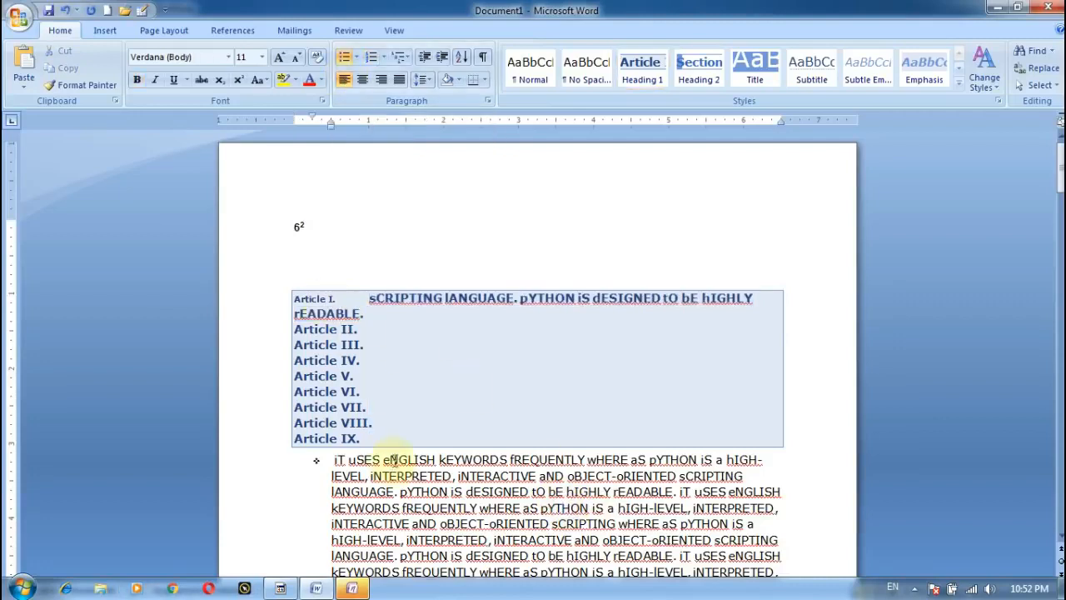
drag(268, 283, 736, 427)
key(Delete)
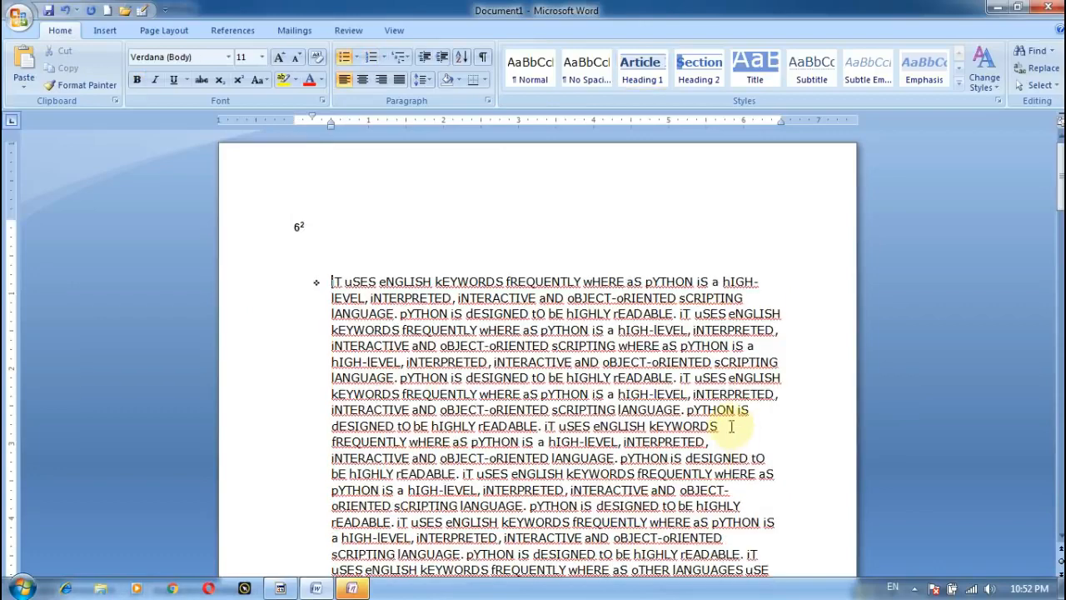
Split the bulleted paragraph after the first "iNTERACTIVE" and insert six empty bullet items between the two parts
drag(333, 269, 523, 297)
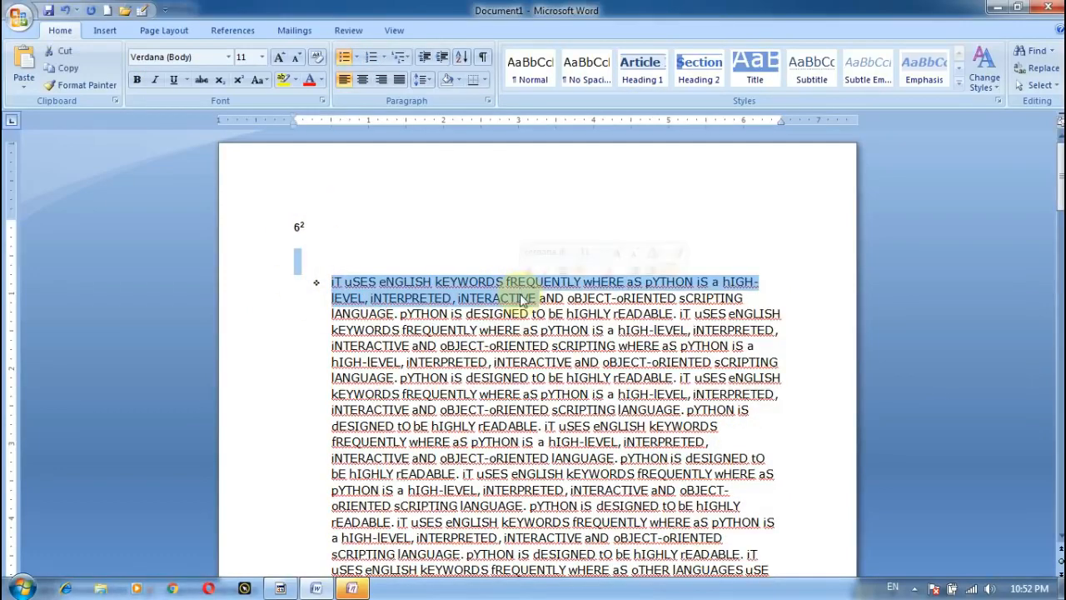
key(Right)
key(Return)
key(Return)
key(Return)
key(Return)
key(Return)
key(Return)
key(Return)
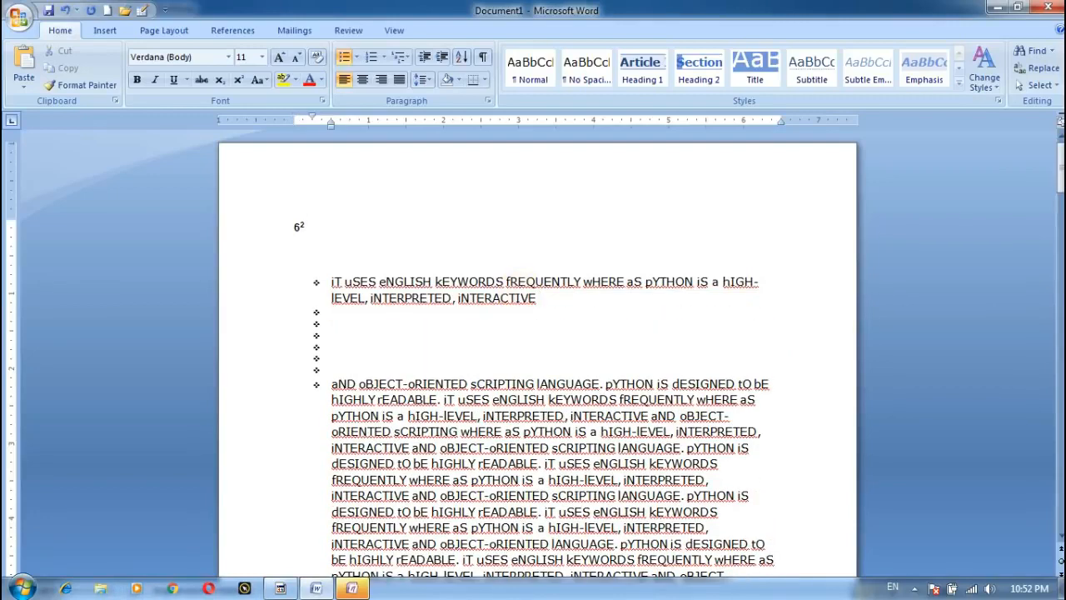
Try justified, centred and right alignment on the first bulleted item and the blank line above it
drag(553, 314, 374, 253)
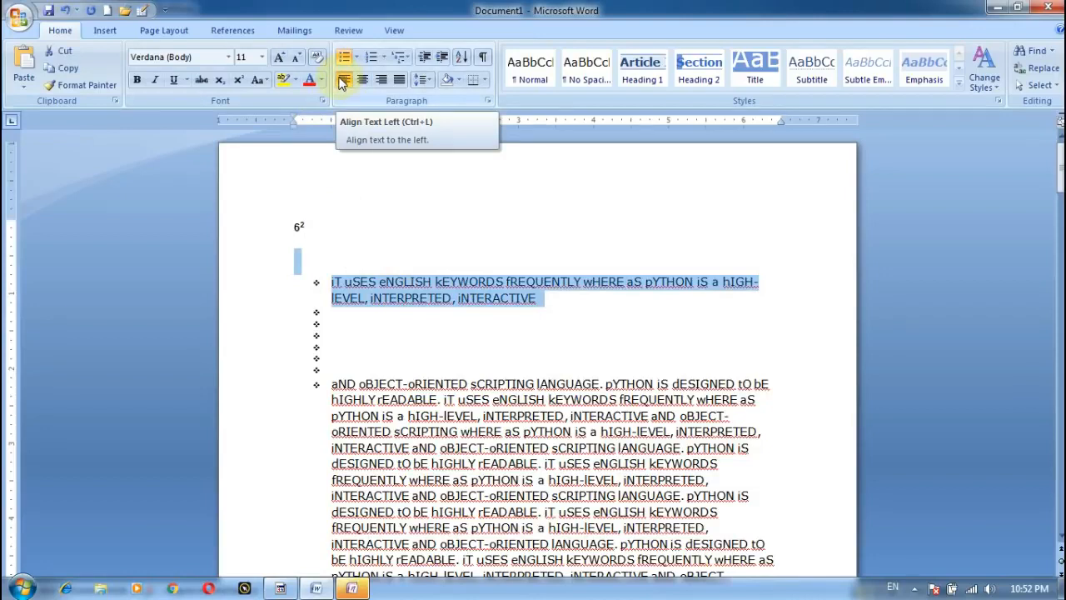
key(ctrl+j)
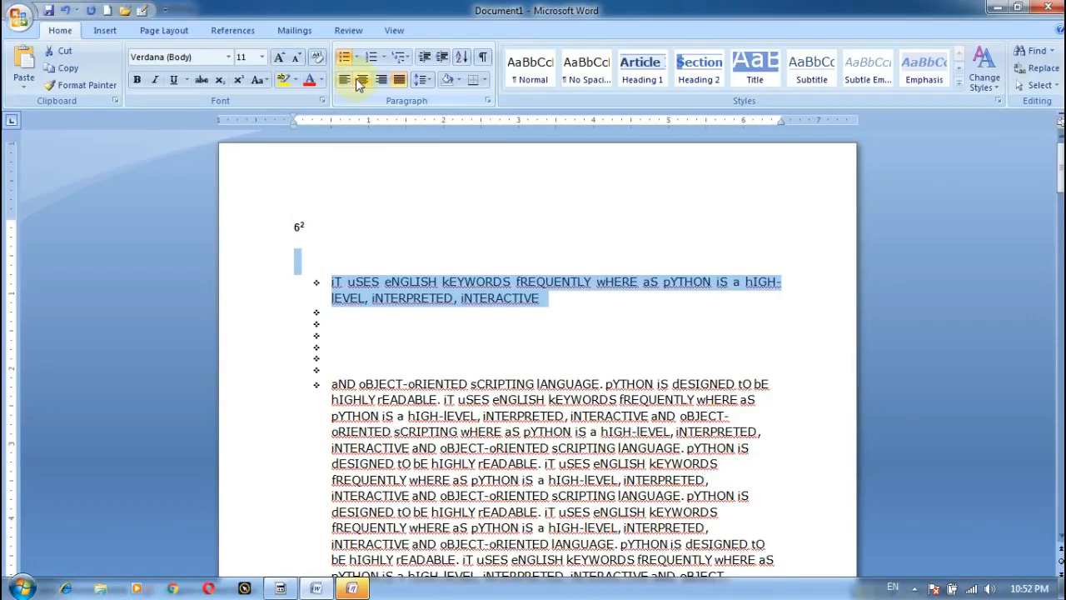
click(358, 83)
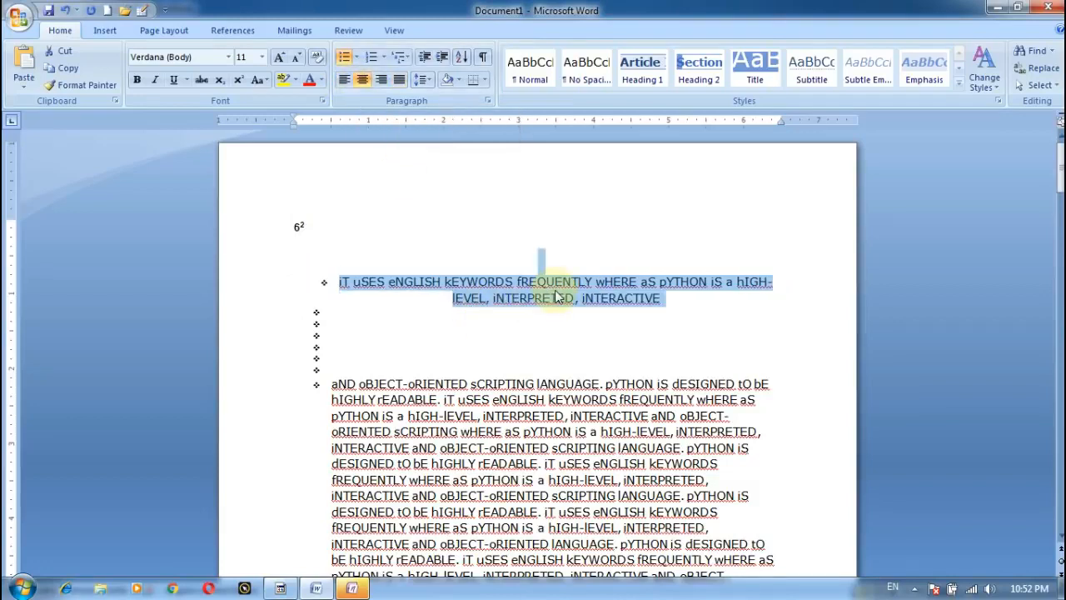
click(382, 79)
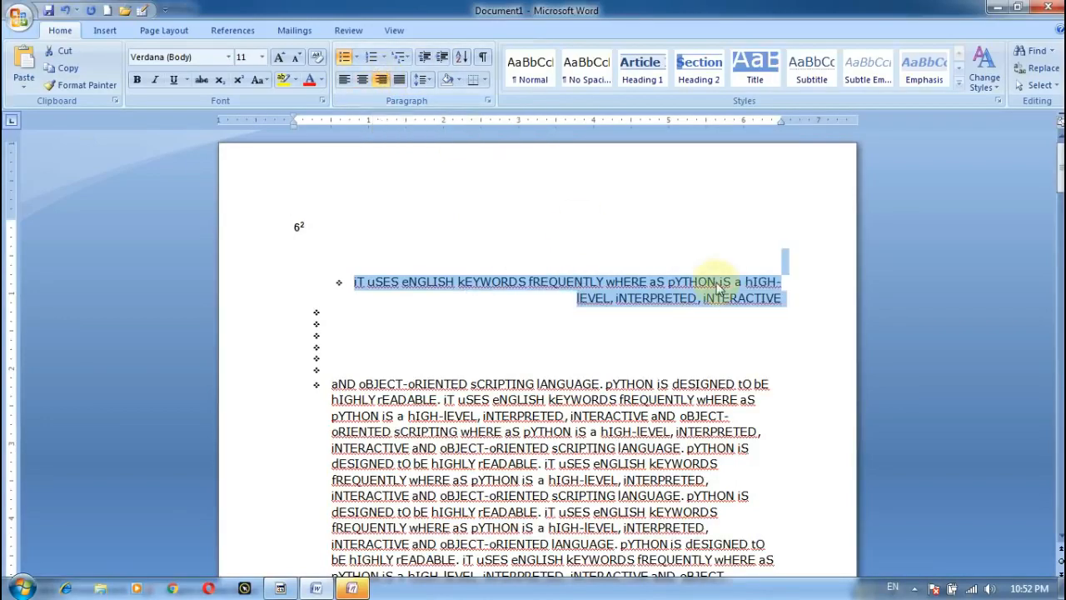
Justify the first bulleted item with the blank line above it, and the long bulleted paragraph below the empty bullets
click(399, 81)
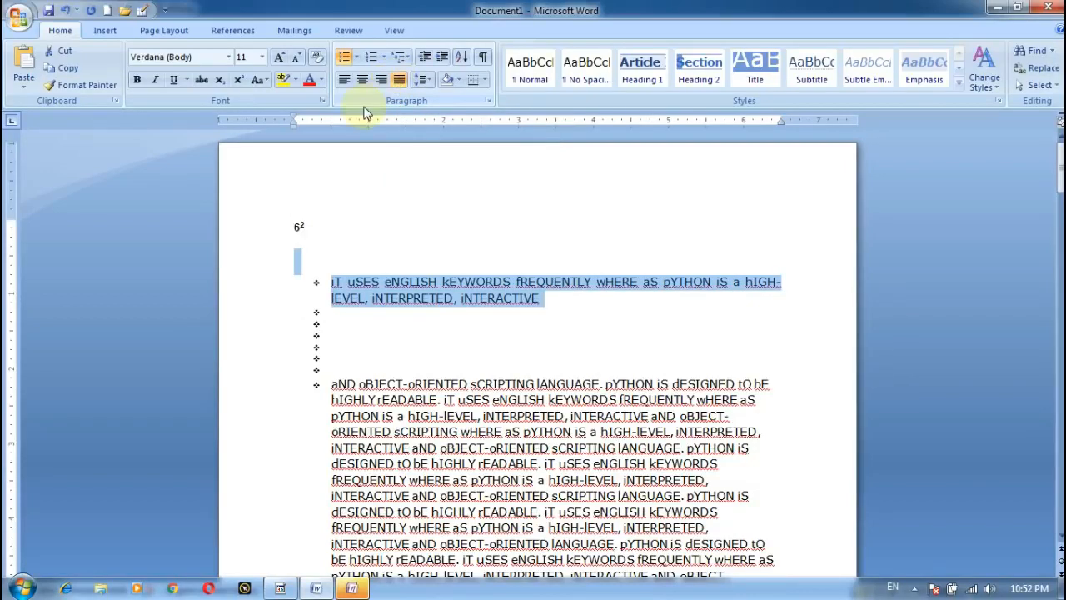
drag(331, 382, 754, 557)
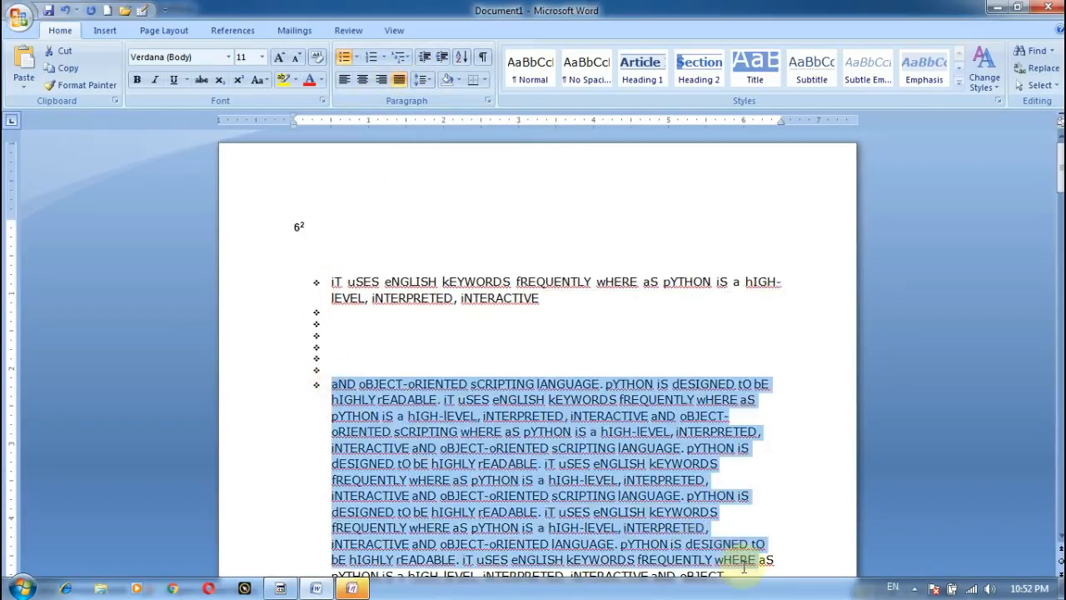
click(399, 81)
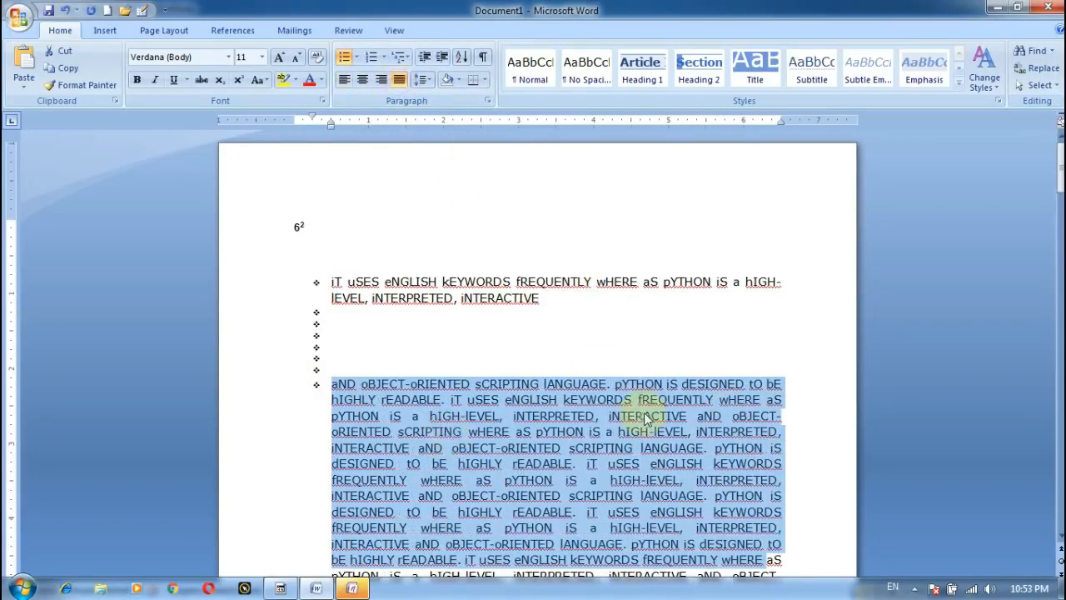
scroll(645, 416, down, 2)
click(647, 367)
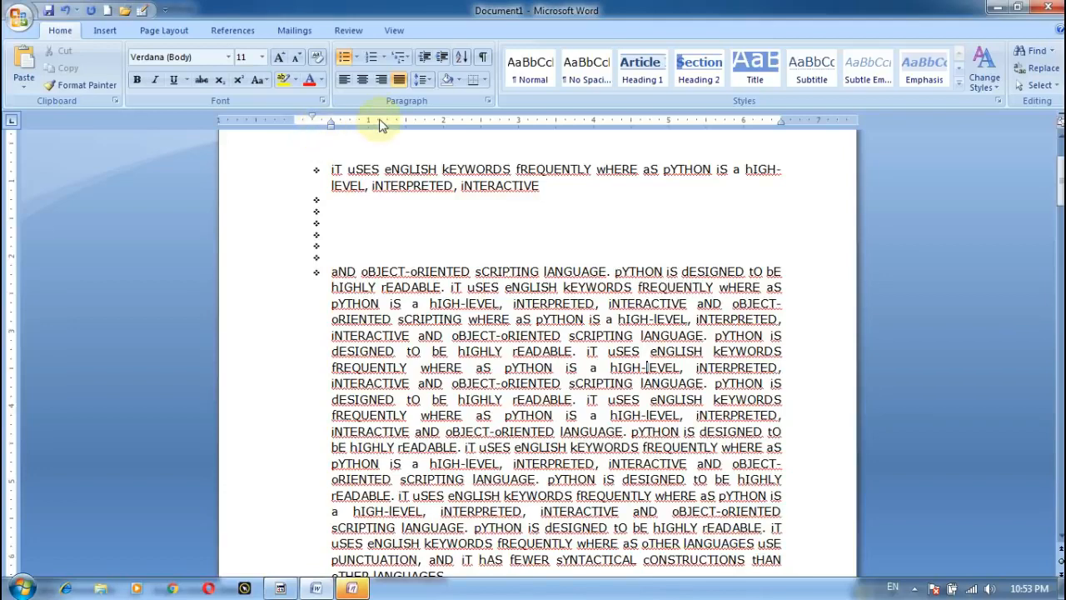
Remove the space after the first bulleted item and set its line spacing to 3.0
click(428, 80)
click(209, 222)
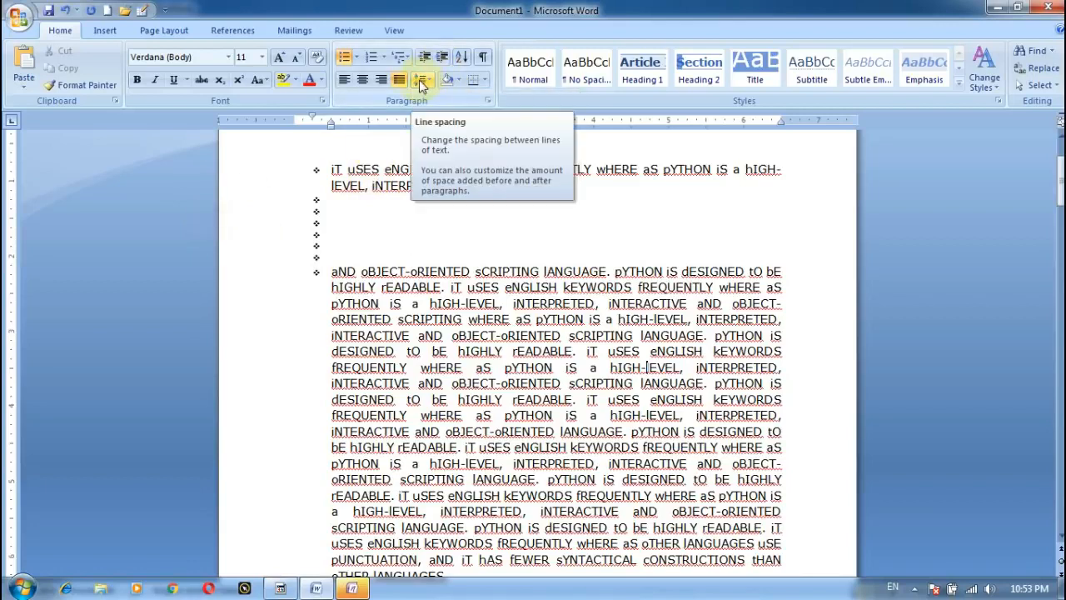
drag(331, 170, 485, 188)
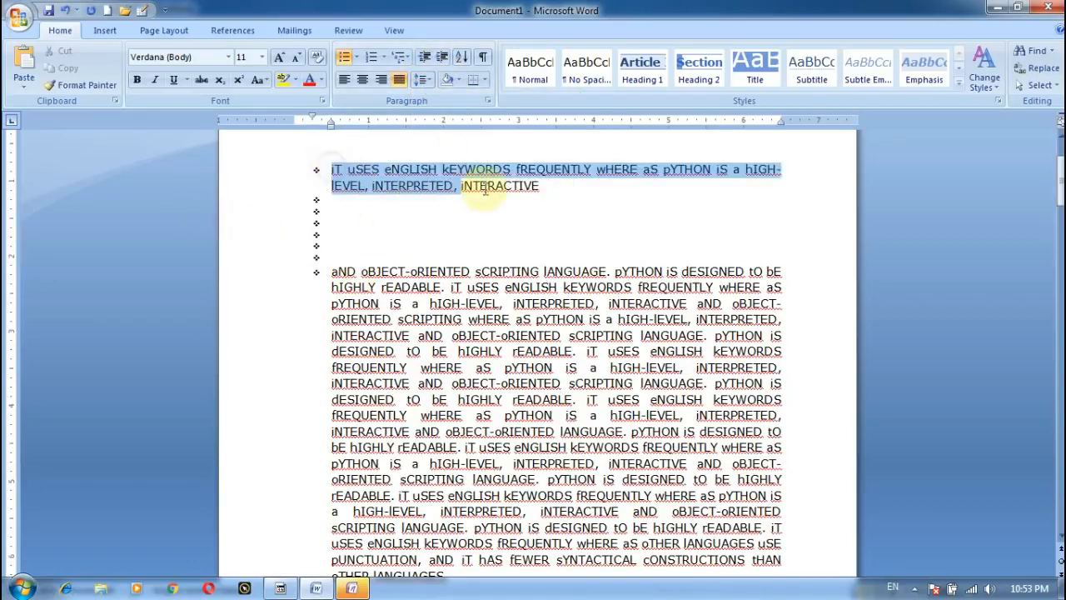
click(430, 81)
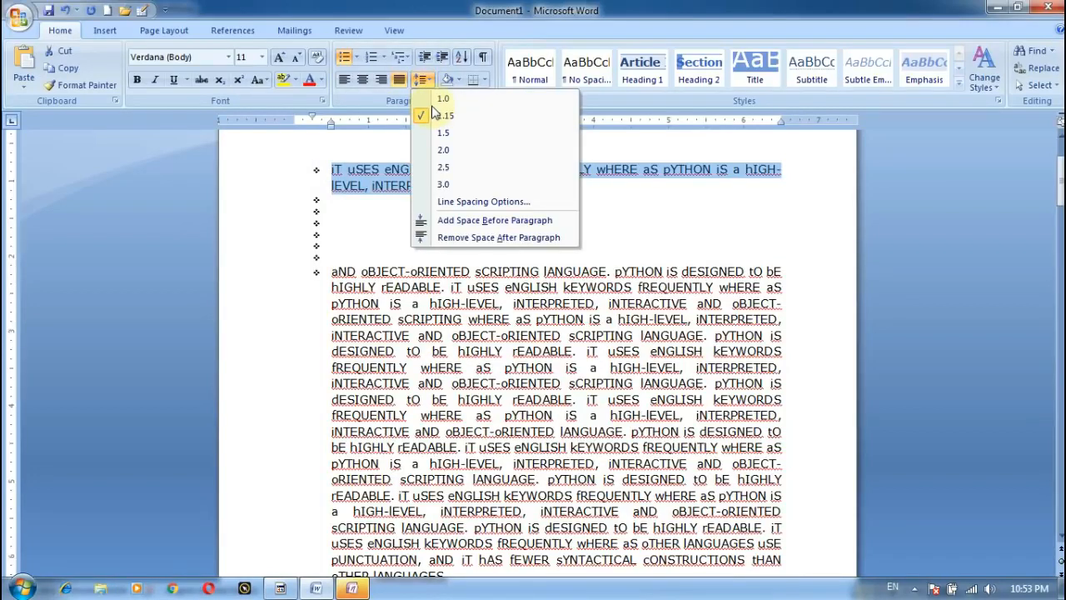
click(467, 238)
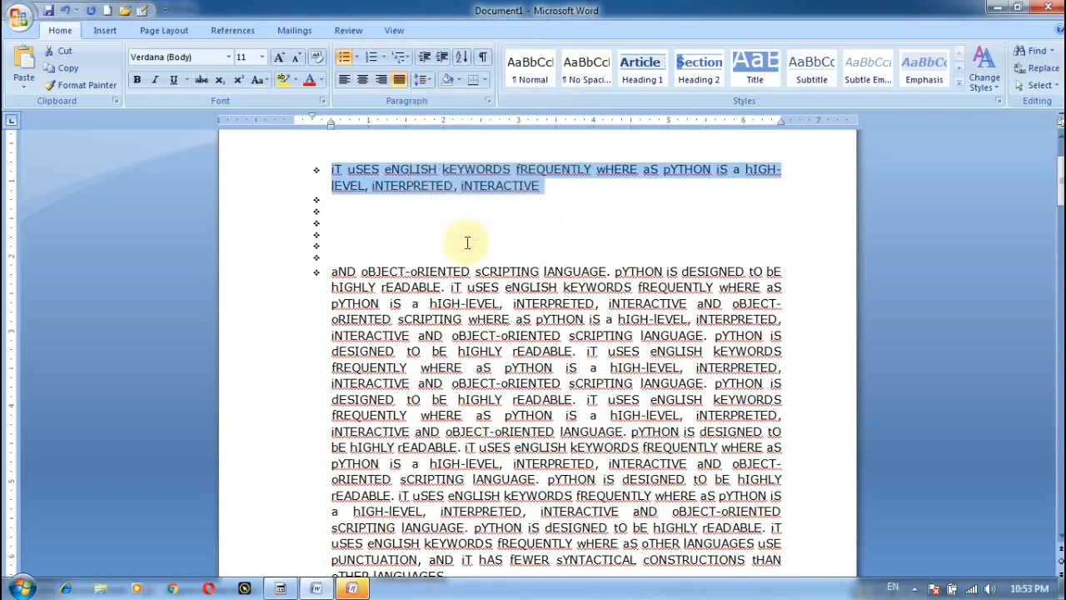
click(421, 79)
click(445, 185)
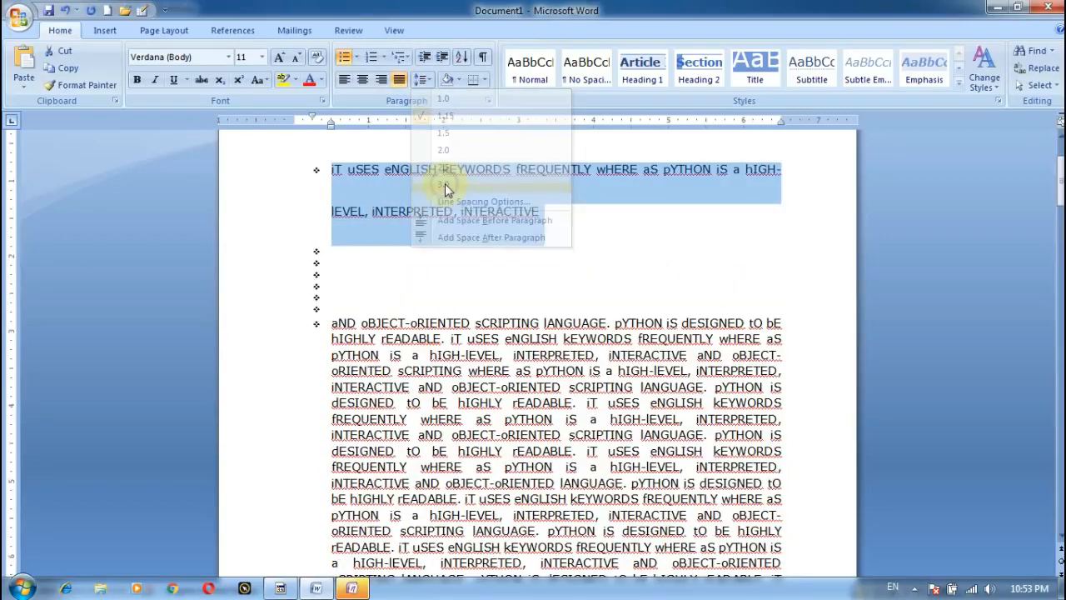
Set the line spacing of the first bulleted item to 1.0
click(332, 176)
triple_click(332, 173)
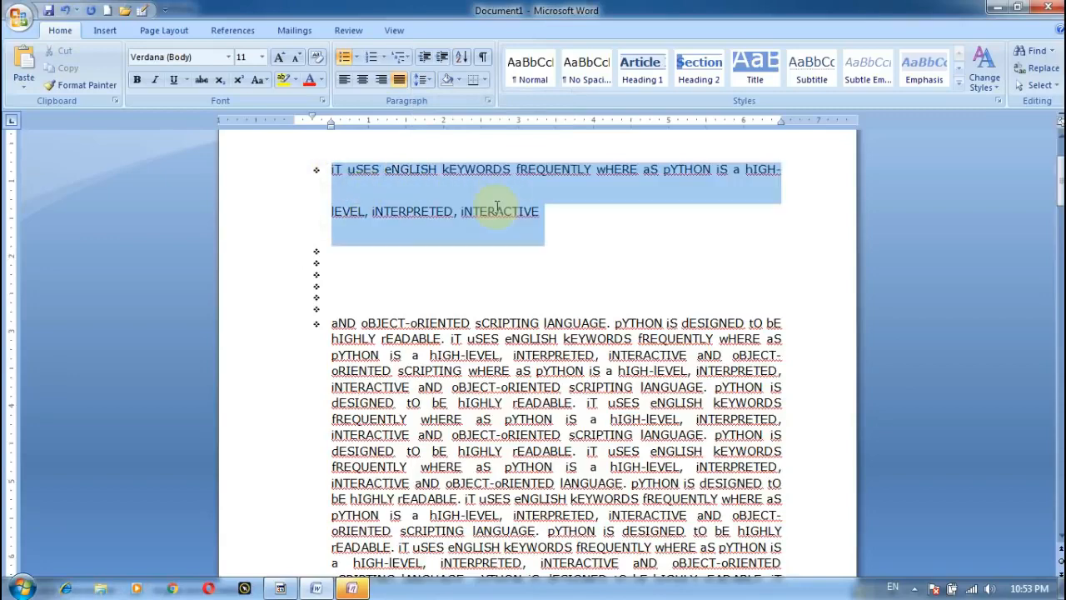
click(431, 79)
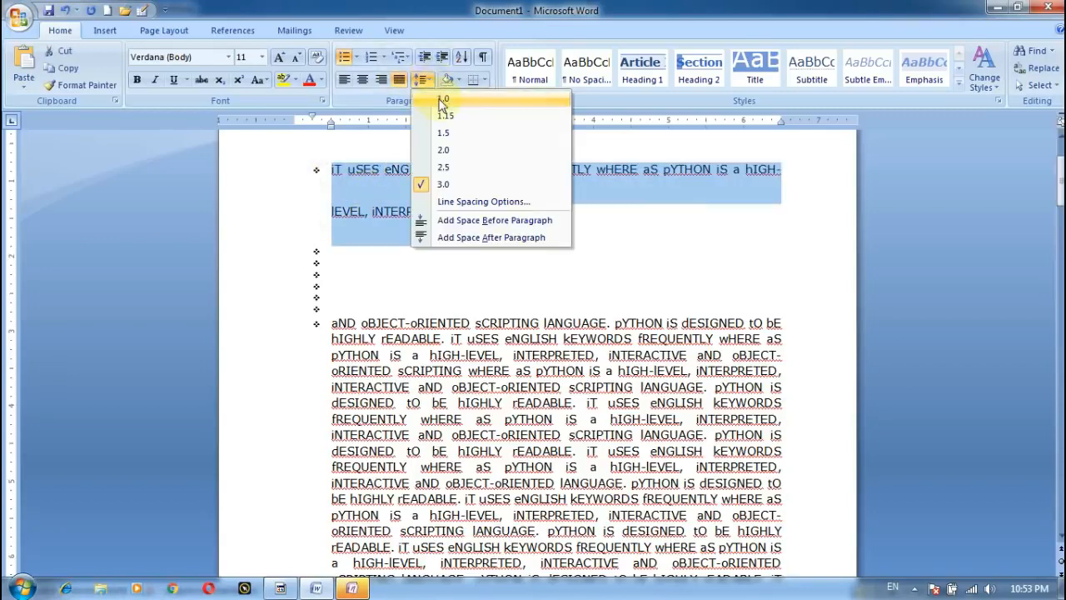
click(442, 100)
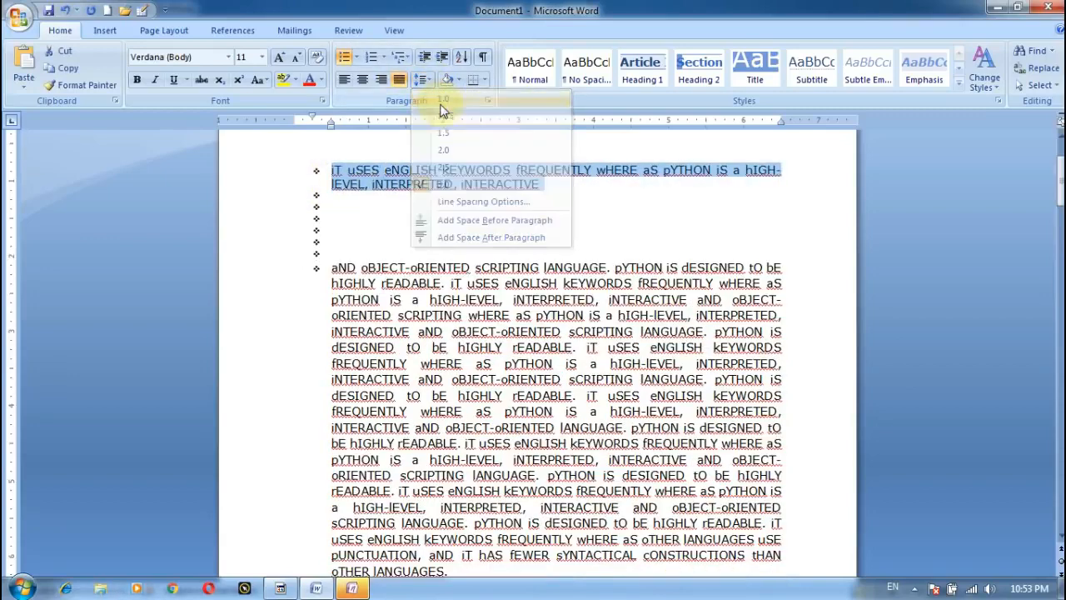
Decrease the indent of the diamond-bulleted list until its bullets sit at the page margin
click(425, 59)
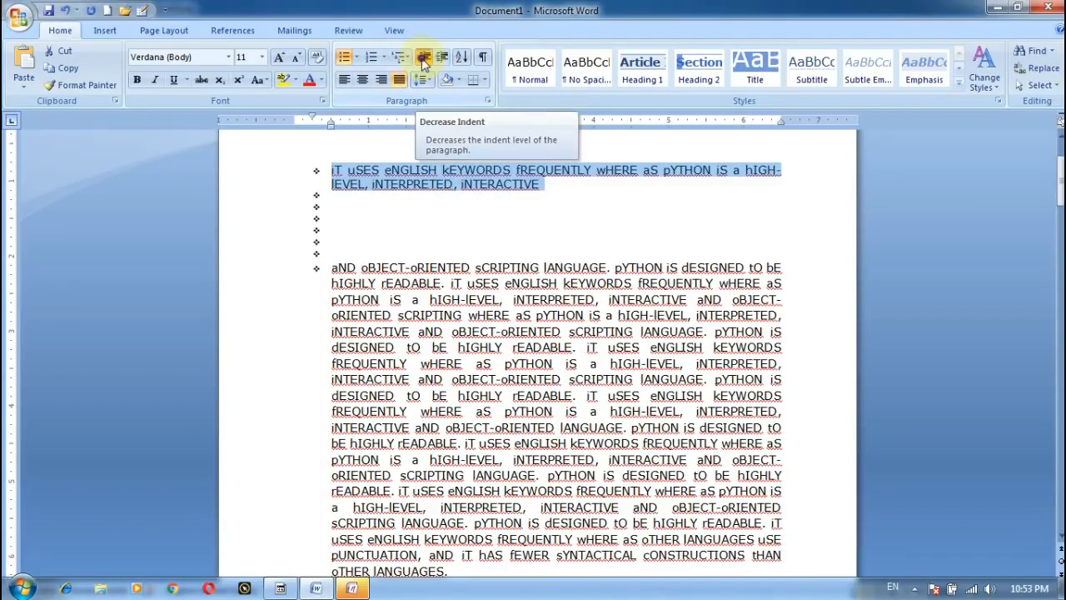
click(424, 58)
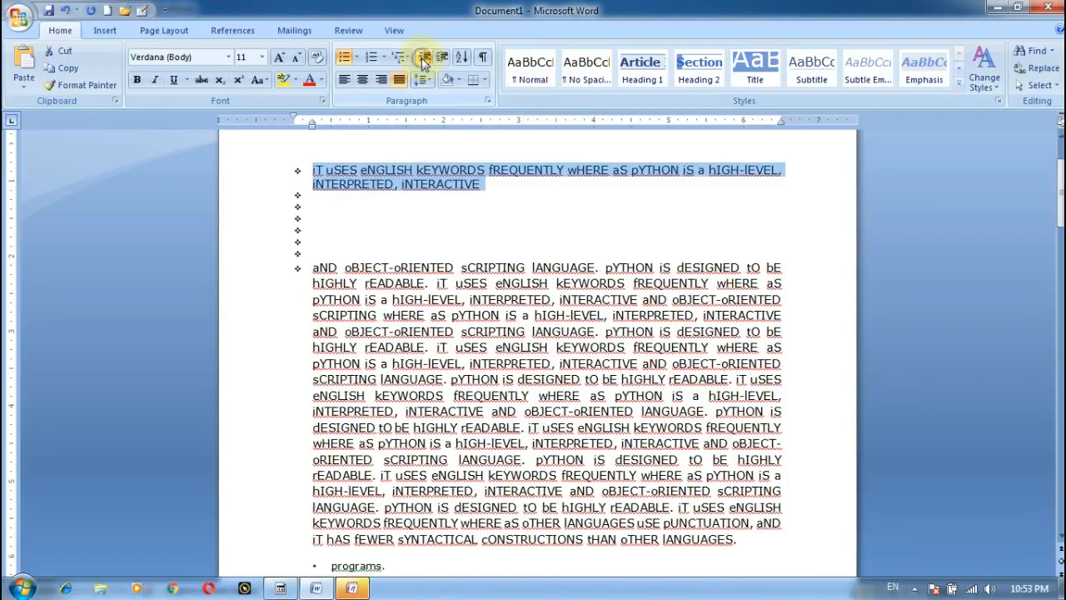
click(424, 58)
Increase the indent of the diamond-bulleted list by several levels, past the 2-inch mark on the ruler
click(440, 60)
click(441, 60)
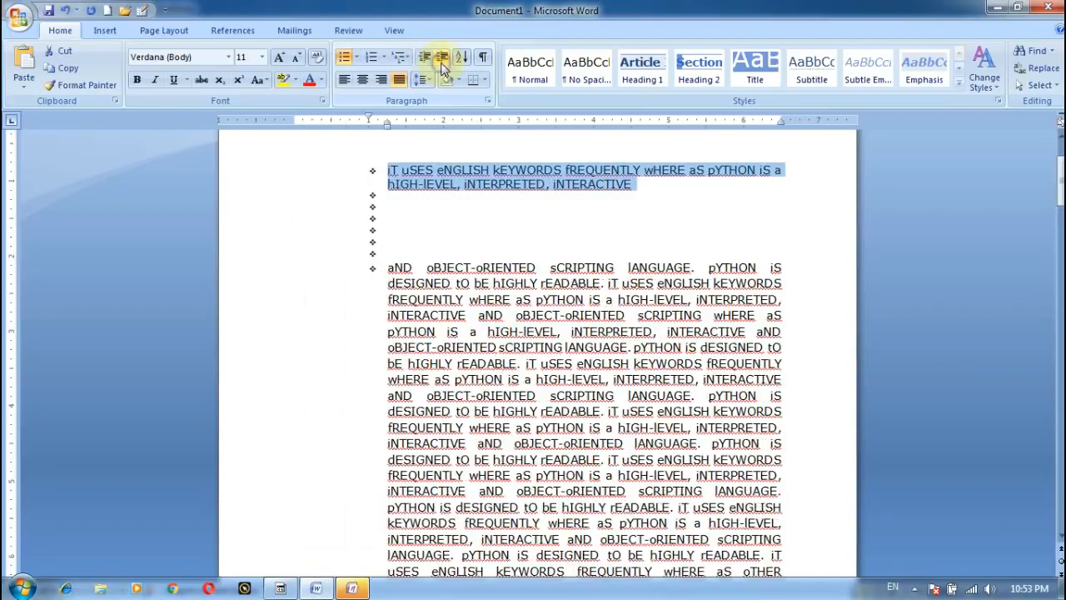
click(441, 60)
click(440, 60)
click(441, 60)
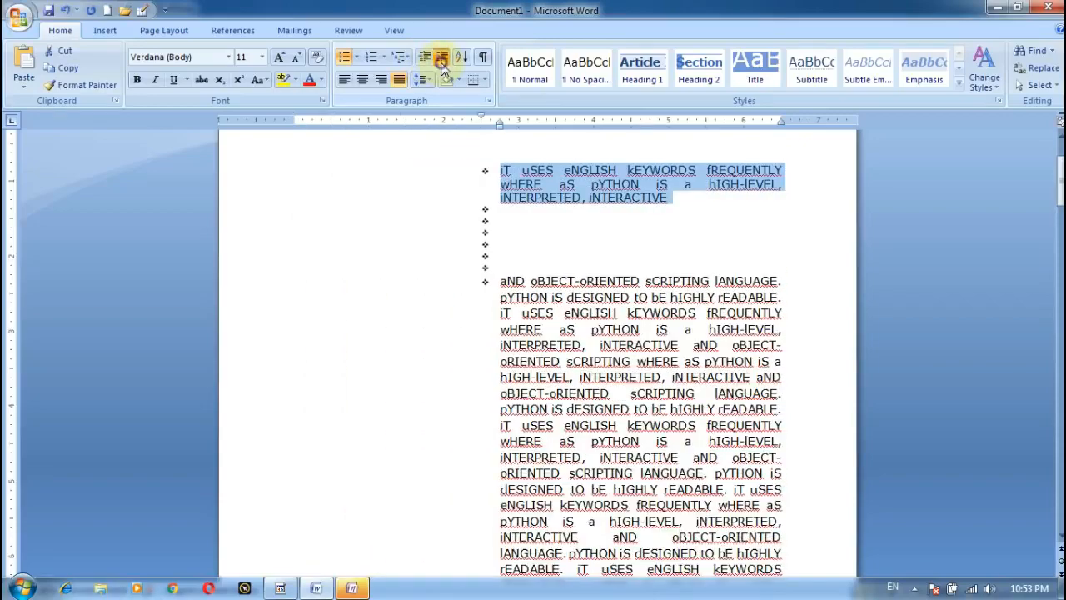
click(442, 65)
Decrease the bulleted list's indent back to the page margin and shift the first item's left indent slightly further outward
click(424, 60)
click(424, 60)
click(424, 60)
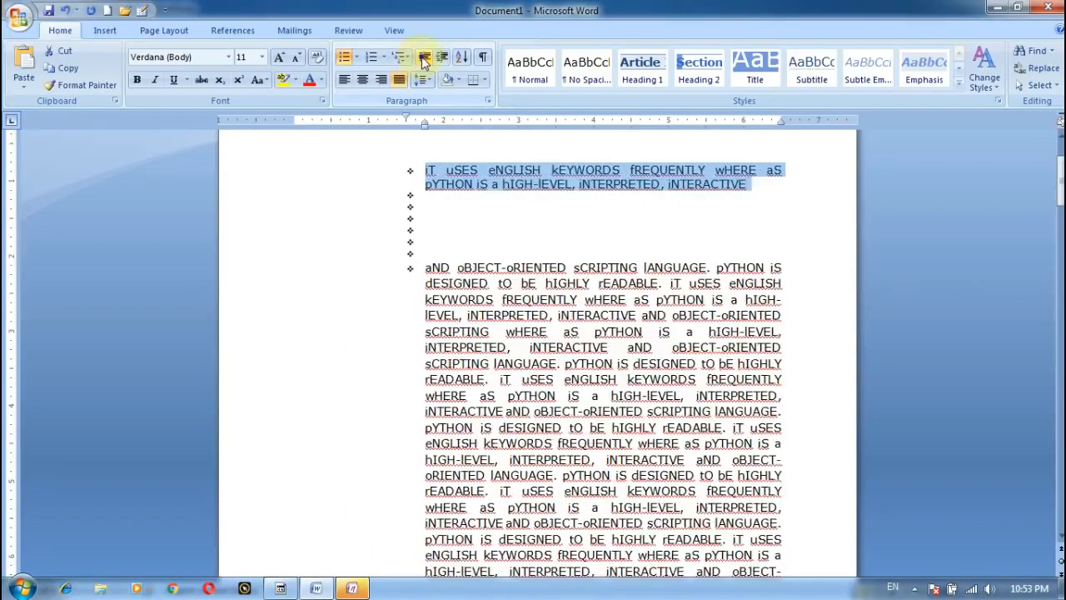
click(424, 60)
click(424, 60)
click(424, 60)
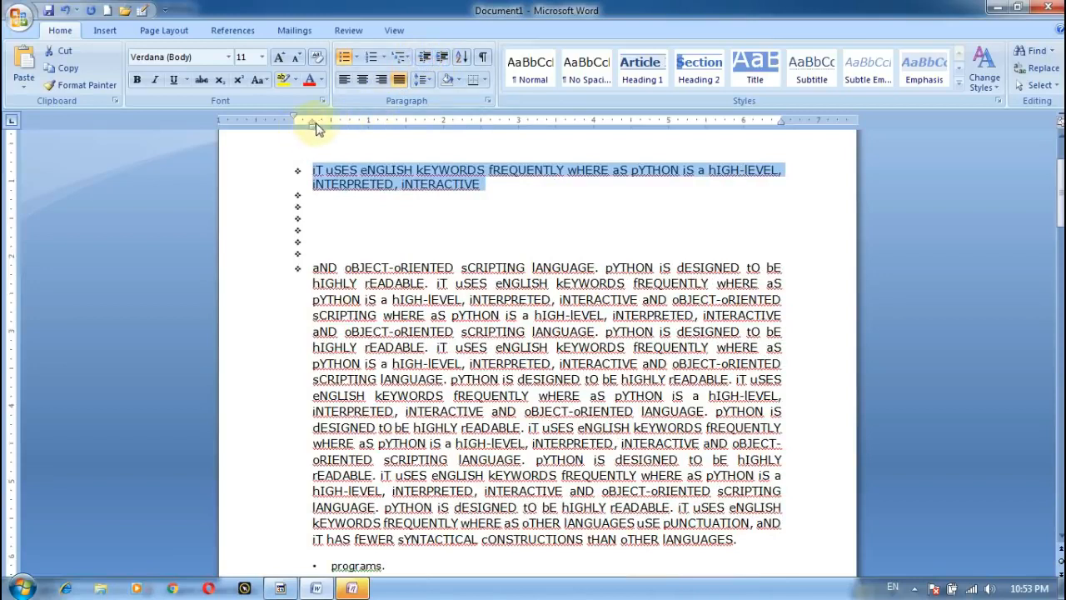
mouse_move(314, 133)
mouse_down()
mouse_move(424, 135)
mouse_move(307, 133)
mouse_up()
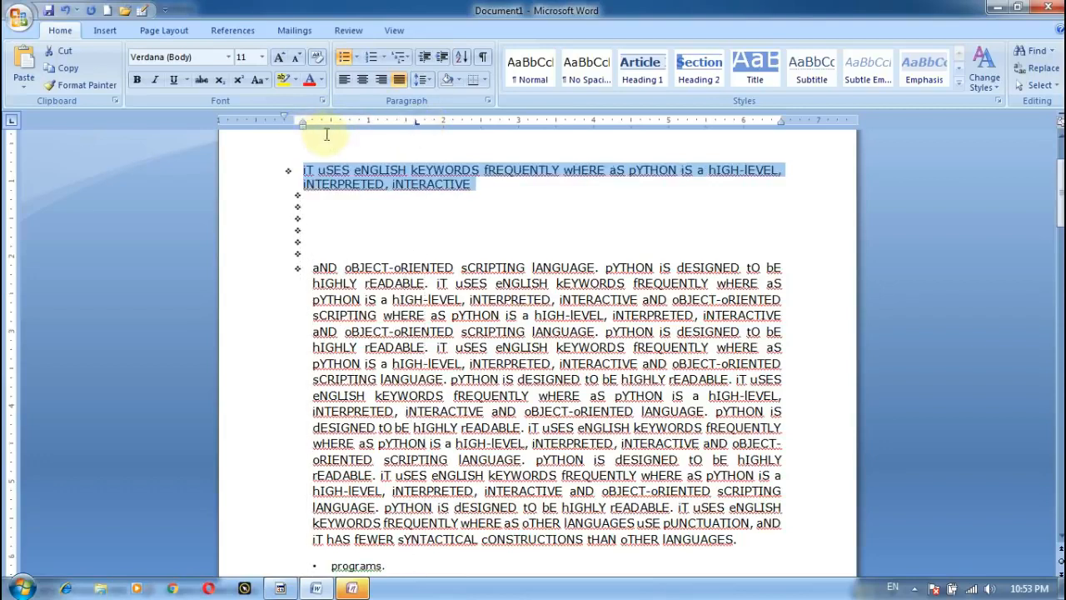
Highlight the text of the first bulleted item in red
click(458, 78)
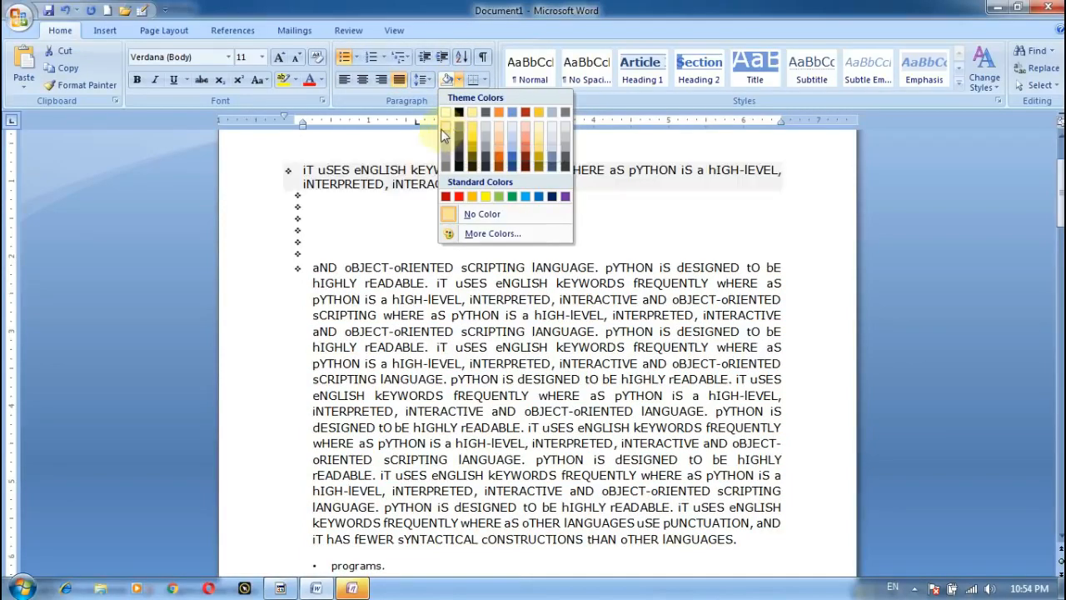
click(286, 80)
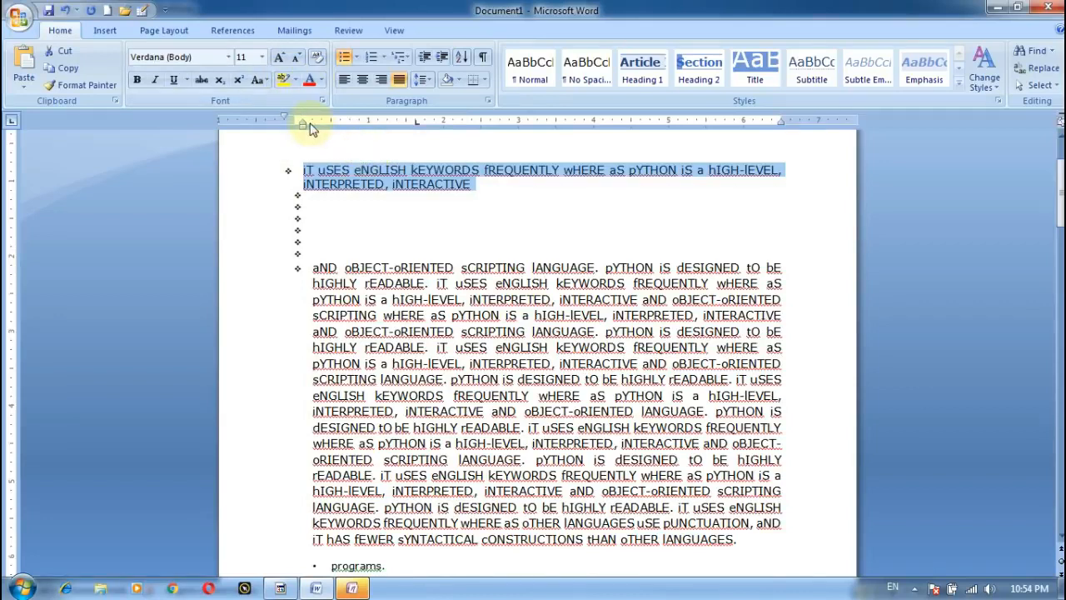
click(305, 170)
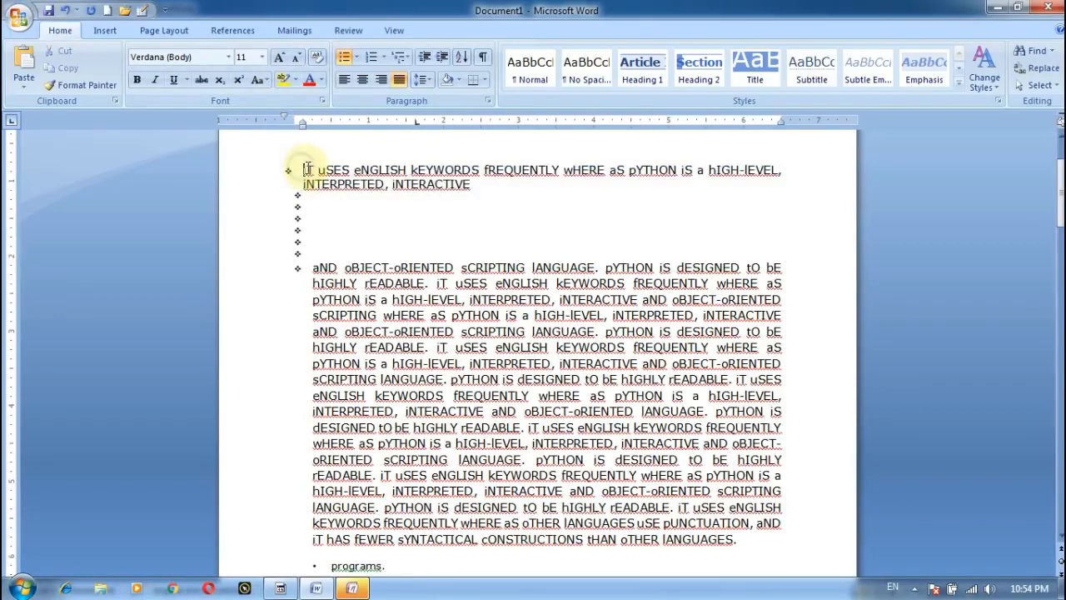
drag(304, 161, 519, 200)
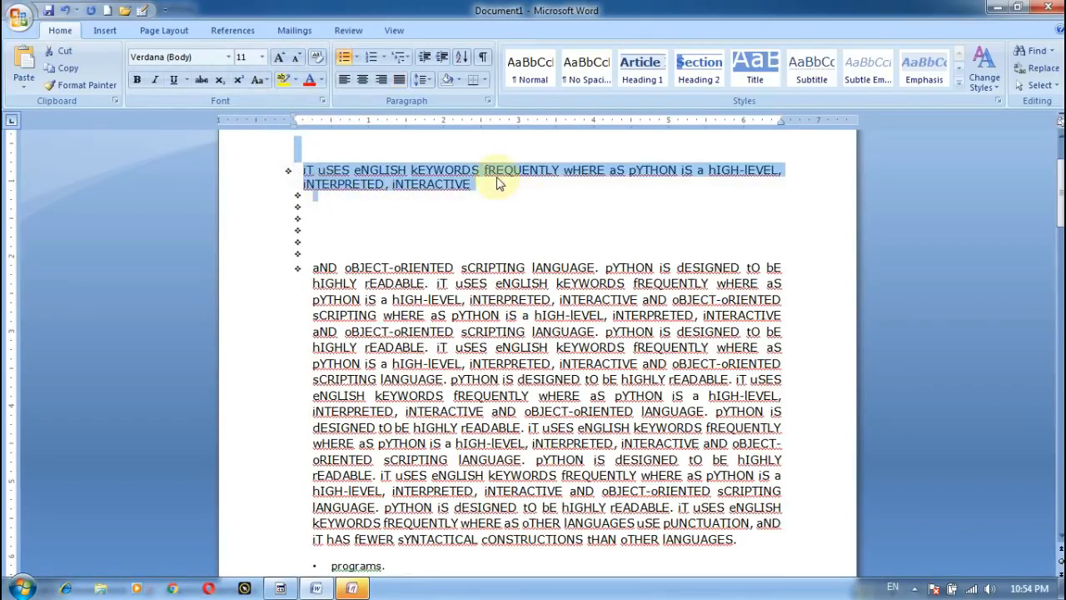
click(297, 82)
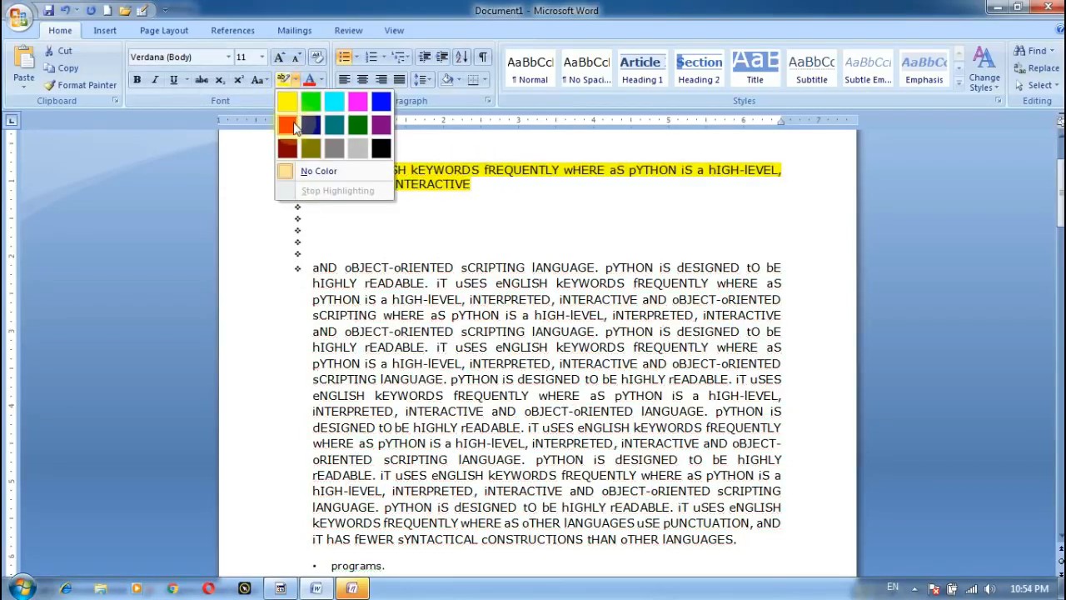
click(293, 123)
click(451, 208)
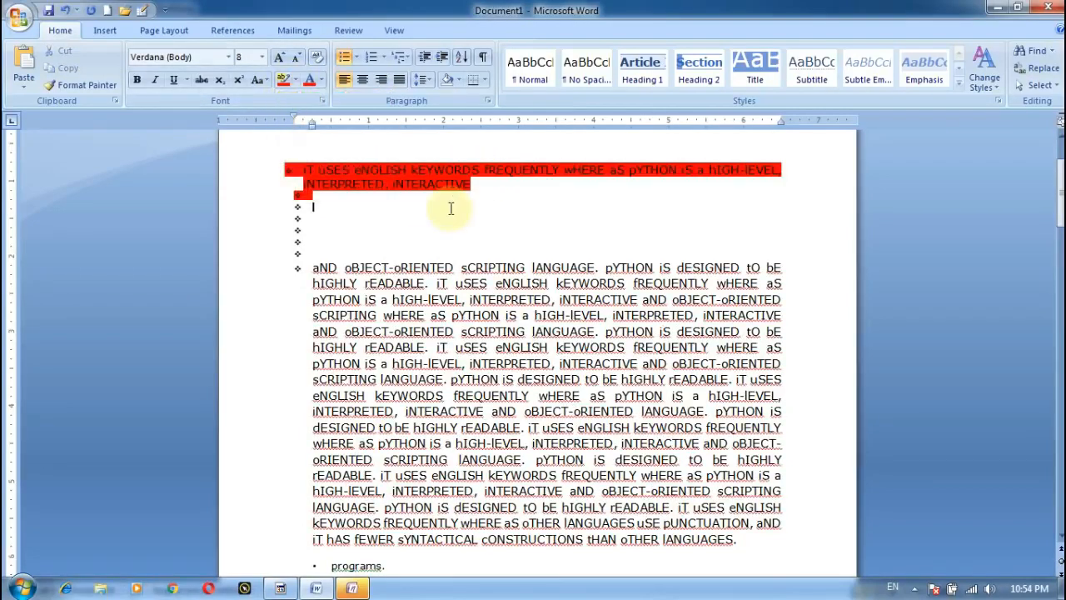
Change the font color of the red-highlighted first bulleted item to yellow
click(321, 80)
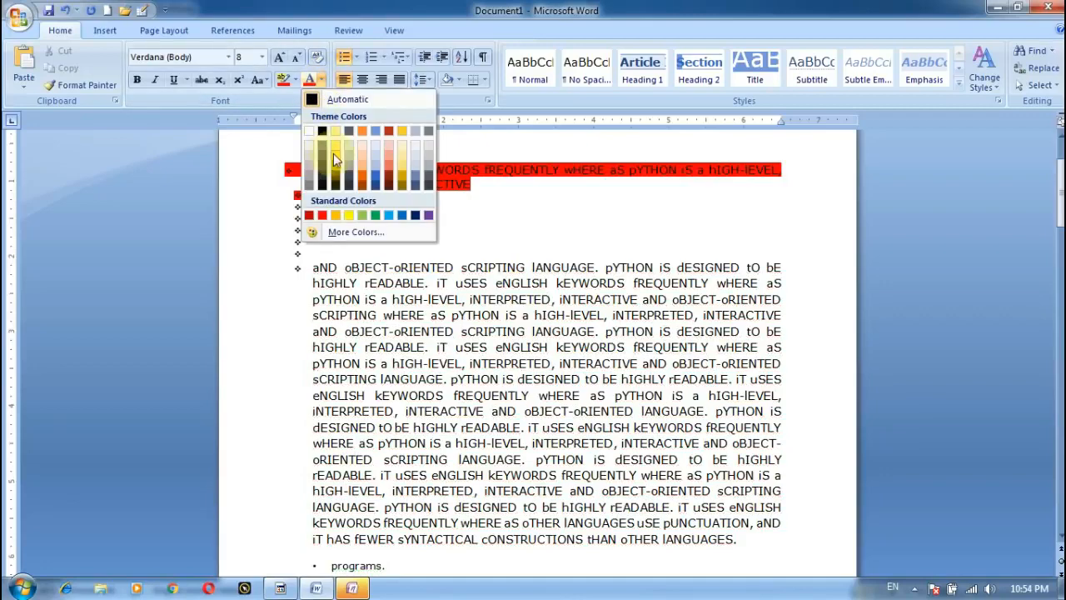
click(414, 178)
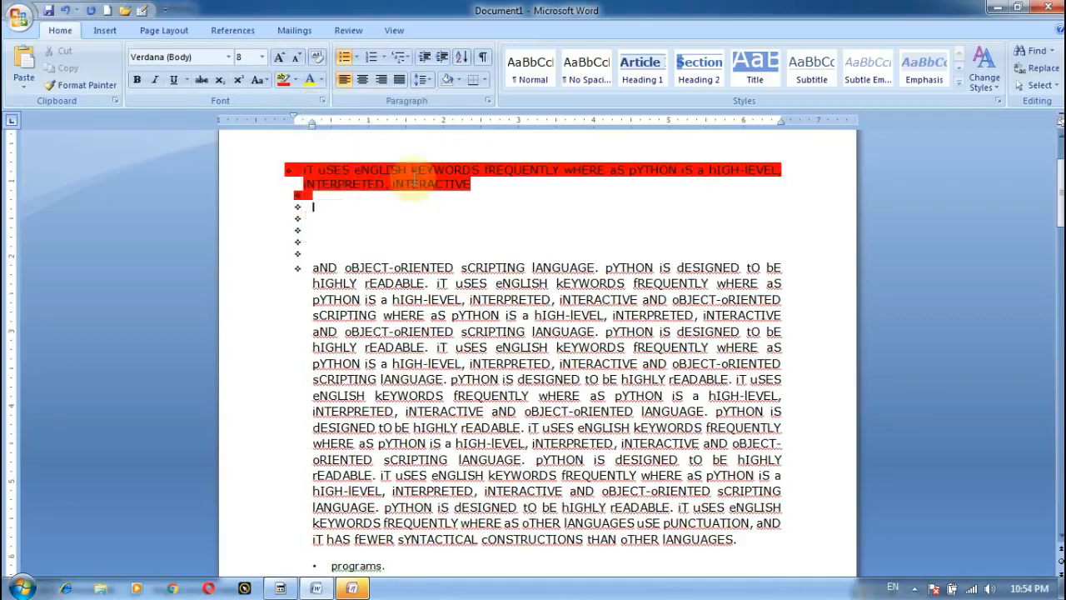
click(322, 80)
click(212, 169)
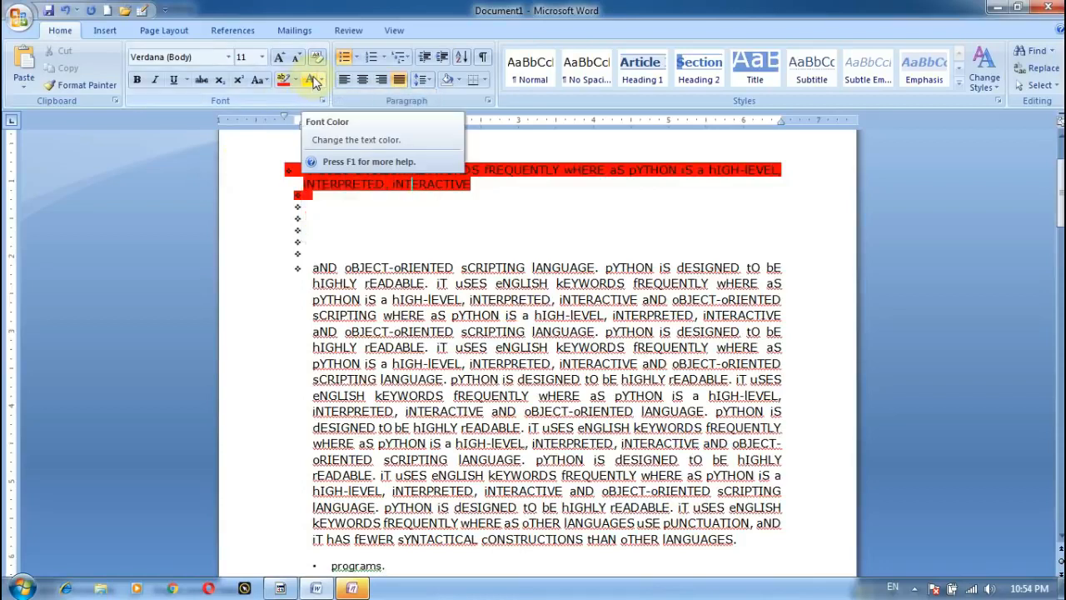
drag(483, 191, 291, 147)
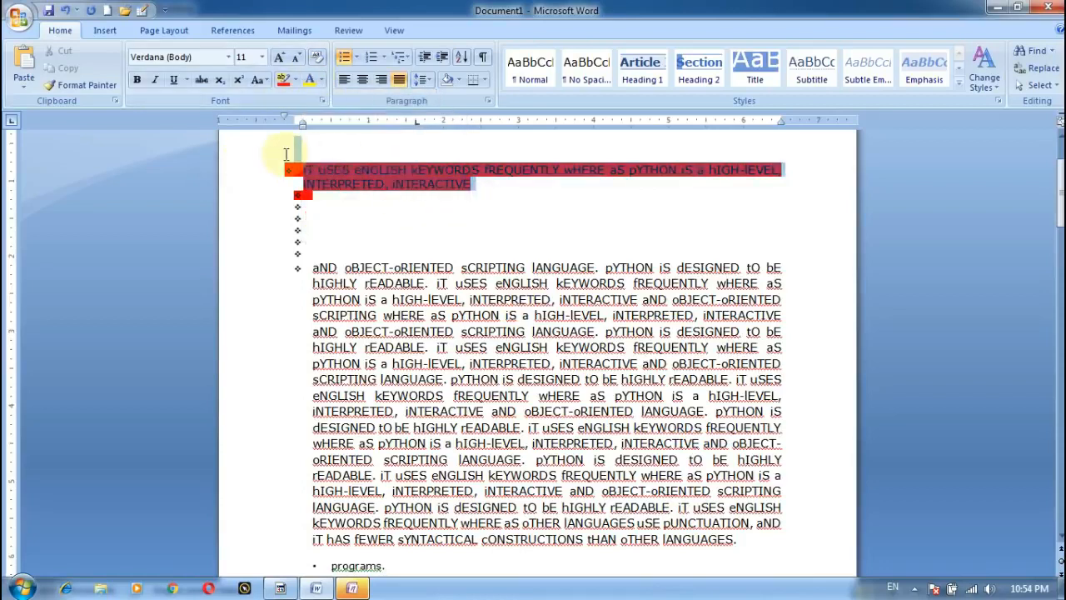
click(309, 79)
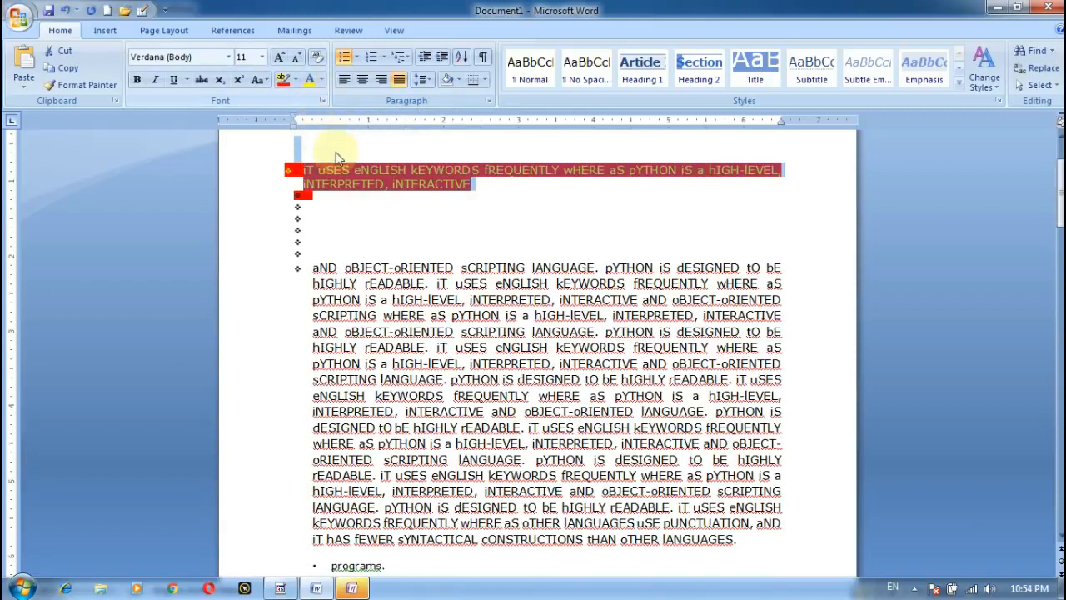
click(353, 203)
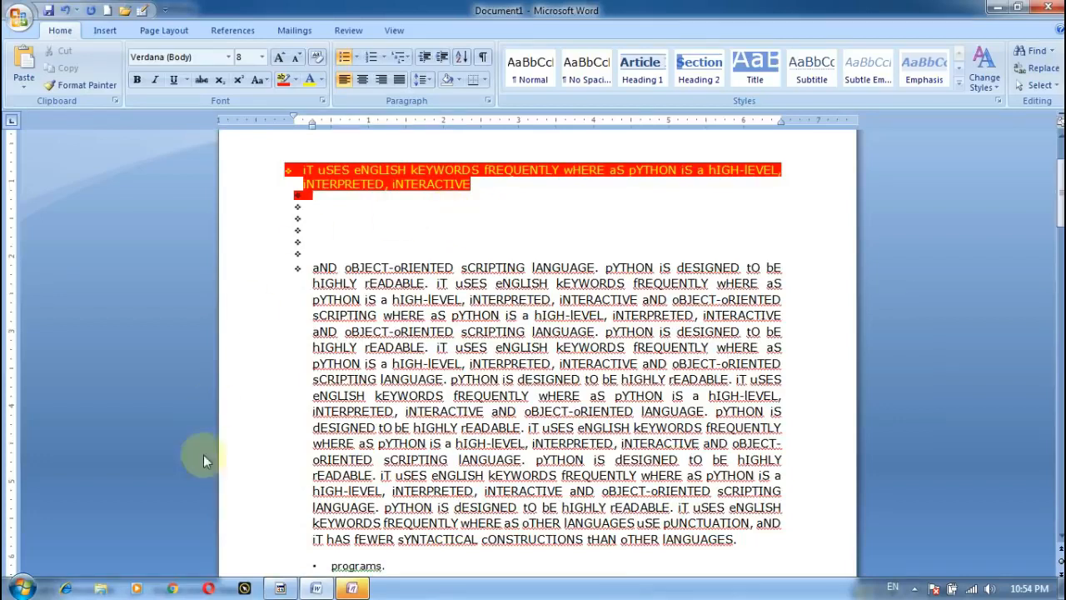
Apply purple shading to the bulleted paragraphs below the red-highlighted item
click(460, 83)
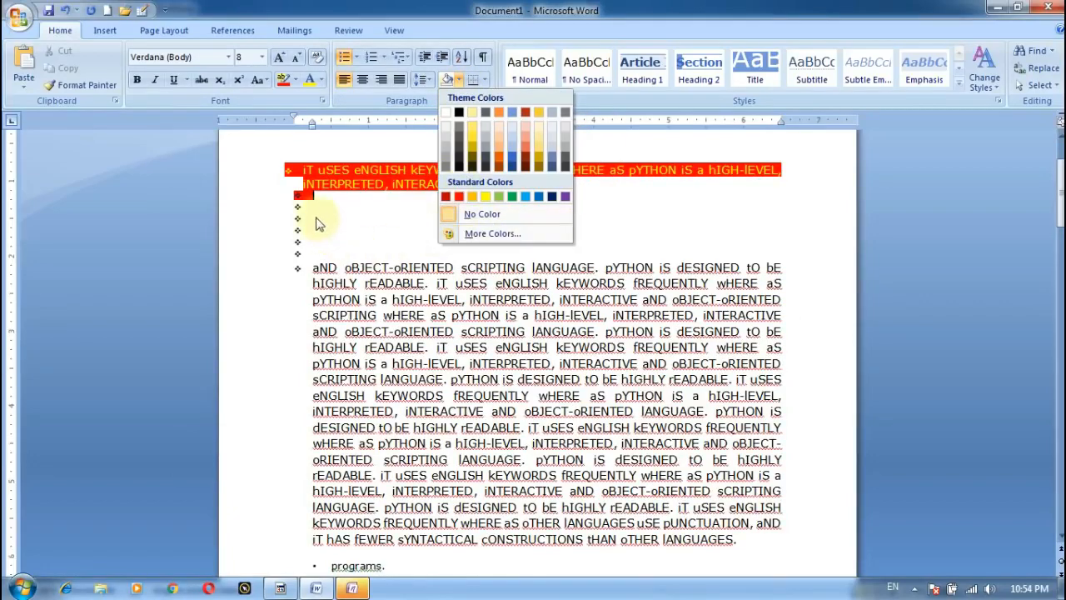
click(409, 222)
mouse_move(324, 198)
mouse_down()
mouse_move(676, 242)
mouse_move(708, 267)
mouse_up()
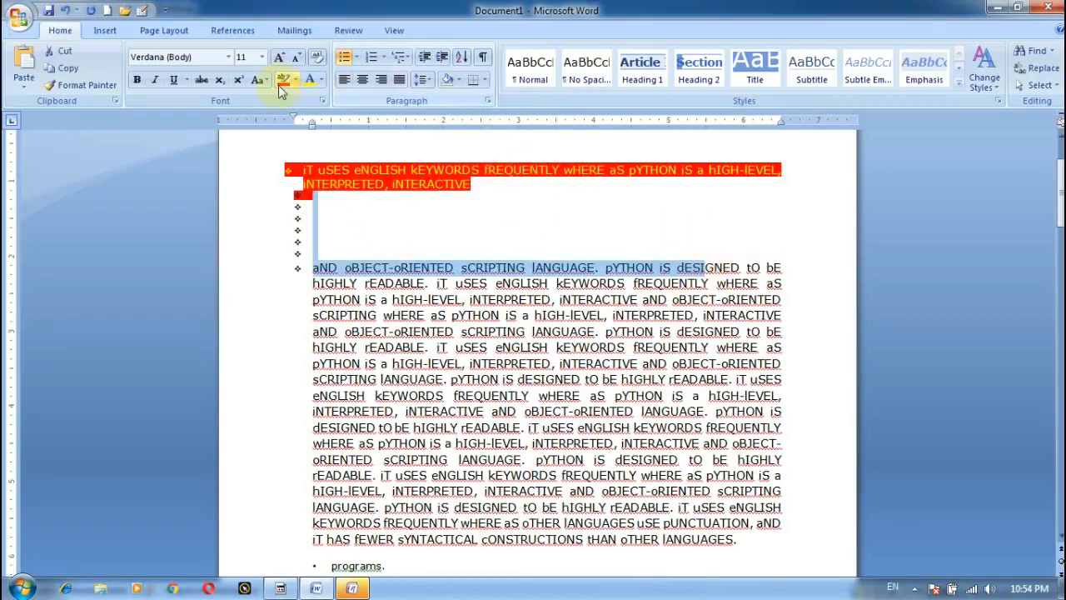
click(458, 81)
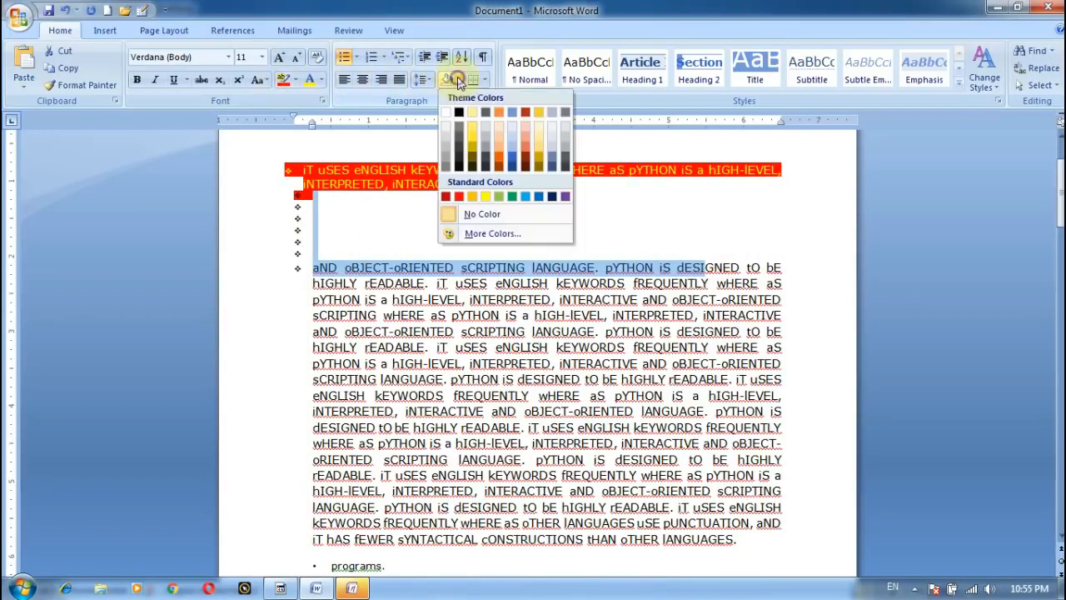
click(566, 198)
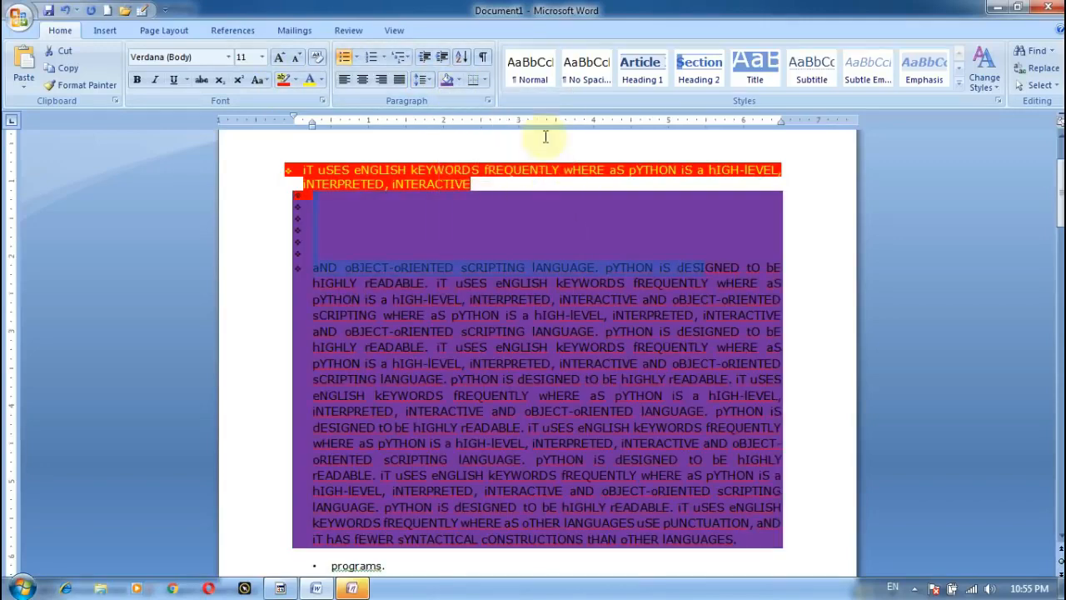
Change the shading of the bulleted paragraphs below the highlighted item to light green
click(458, 81)
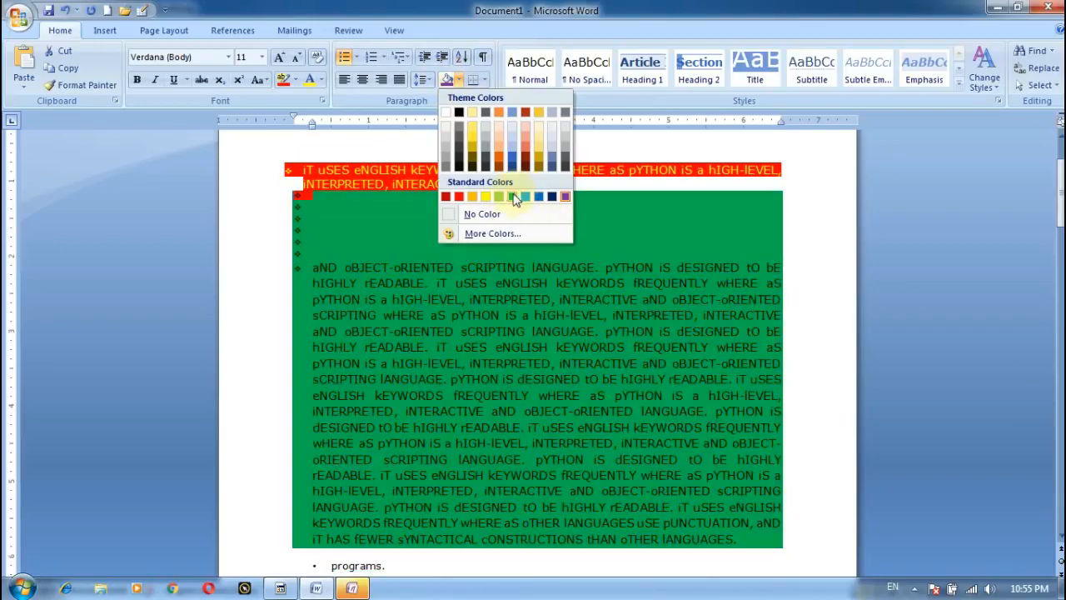
click(499, 197)
scroll(654, 267, down, 10)
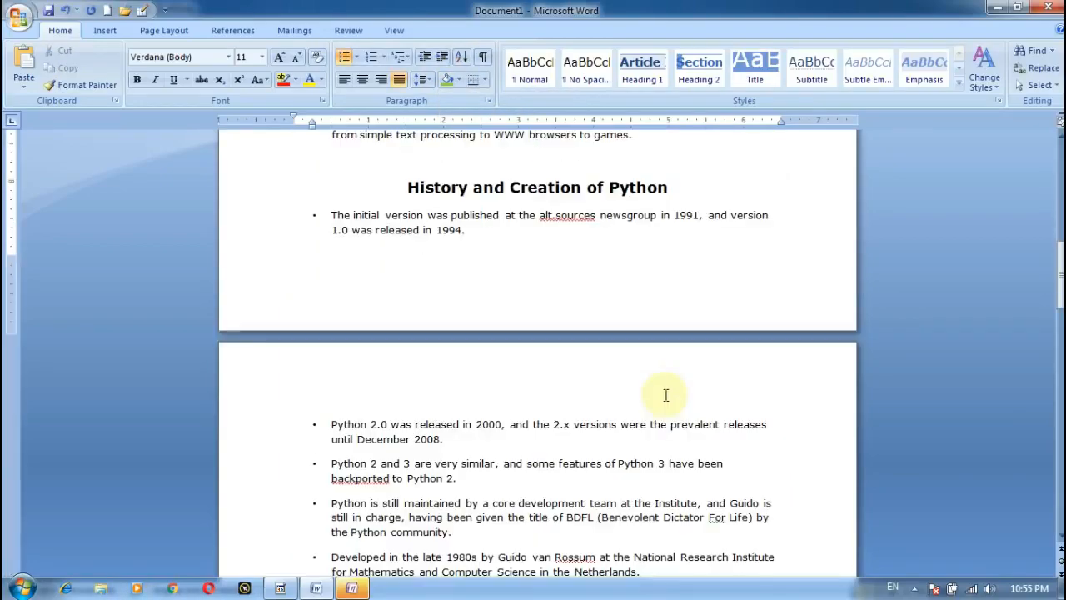
scroll(666, 398, up, 12)
scroll(684, 374, up, 2)
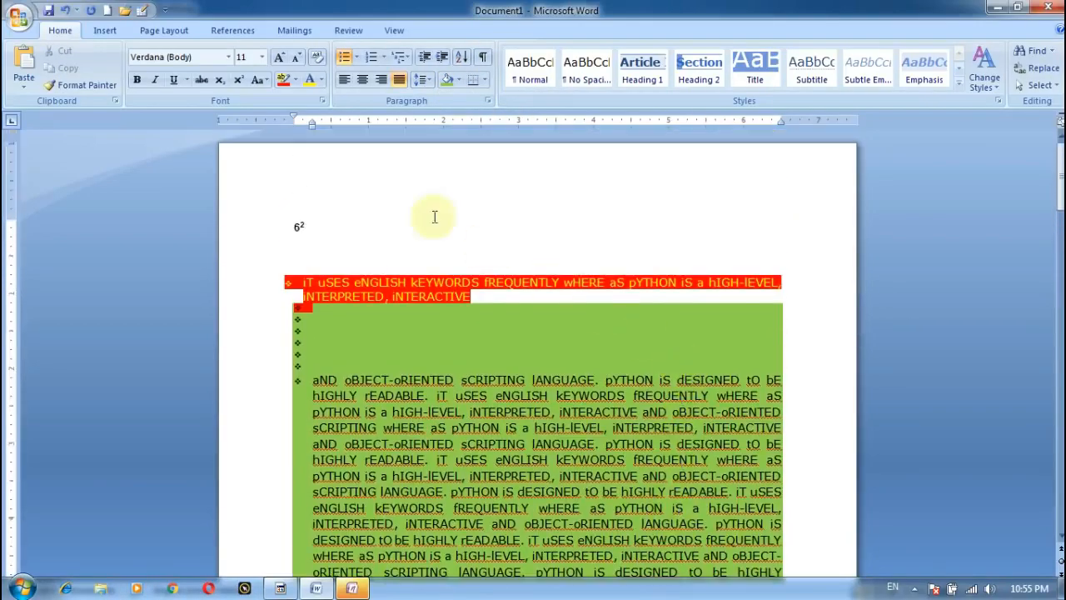
View the Sort Text dialog and the list of border options without applying anything
click(460, 59)
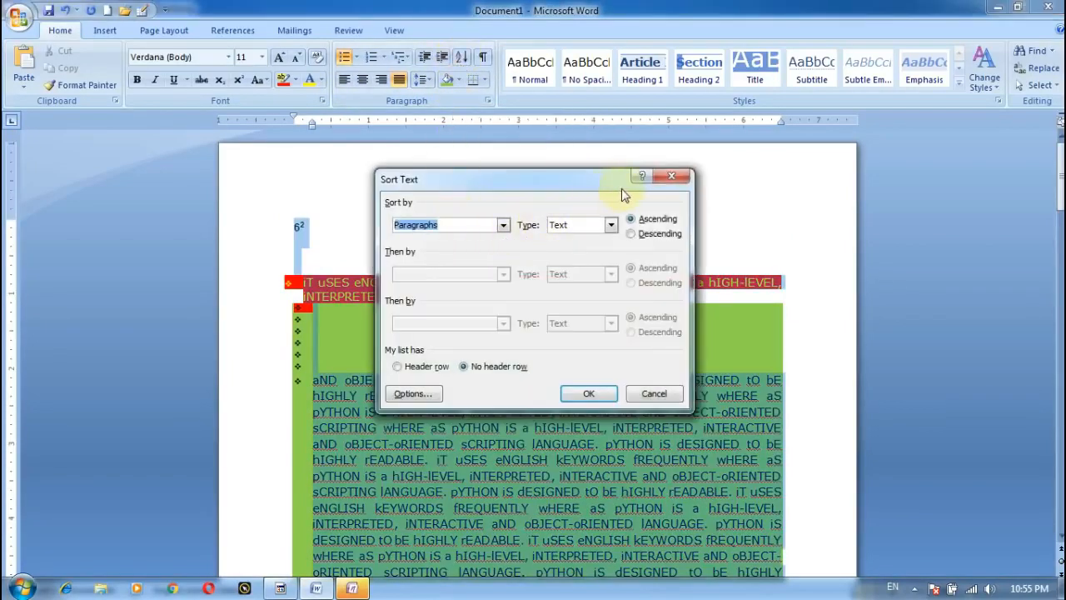
click(671, 178)
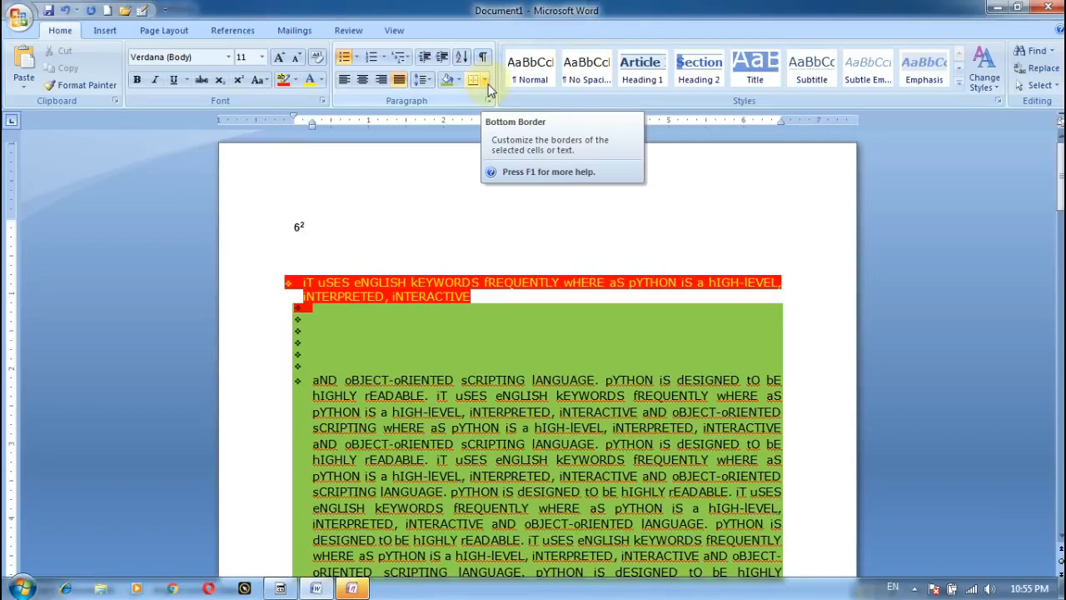
click(488, 84)
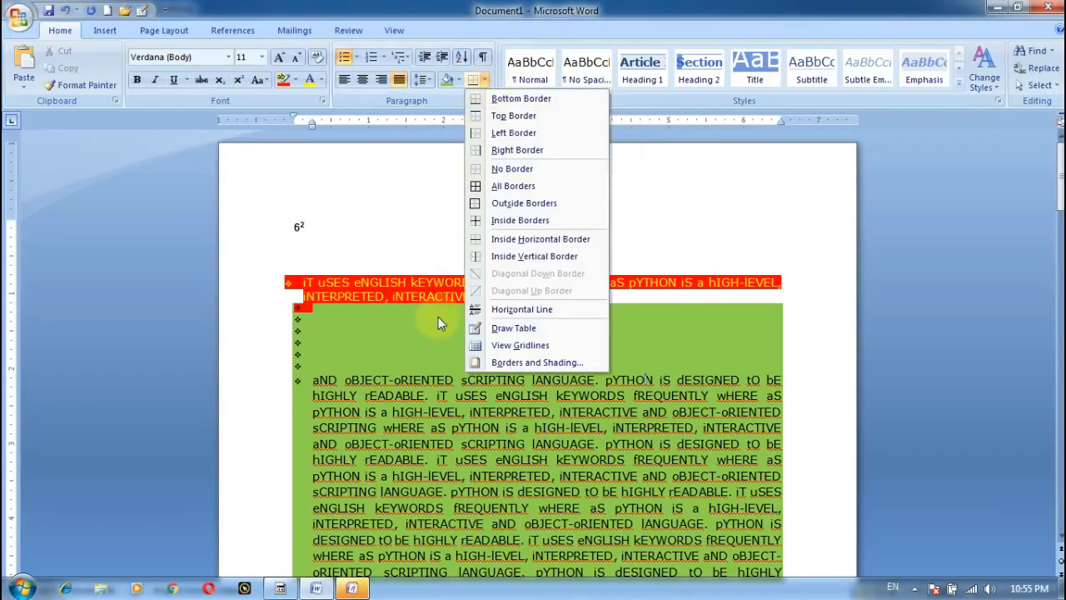
click(405, 344)
Undo the paragraph shading and the yellow font color of the first bulleted item
click(289, 283)
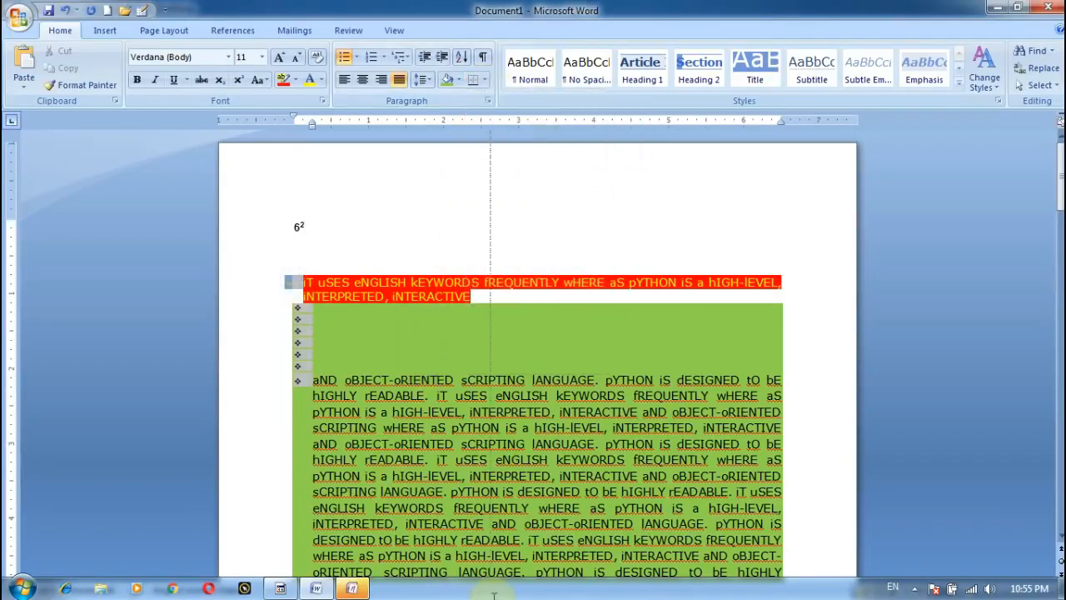
key(Tab)
key(ctrl+z)
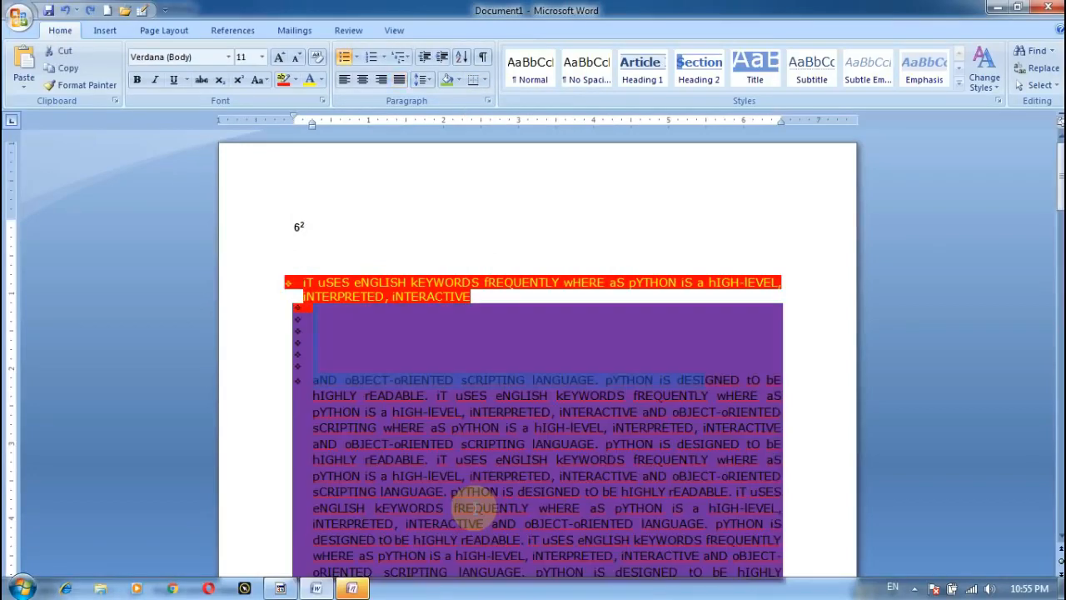
click(475, 507)
key(ctrl+z)
key(ctrl+z)
key(ctrl+z)
key(ctrl+z)
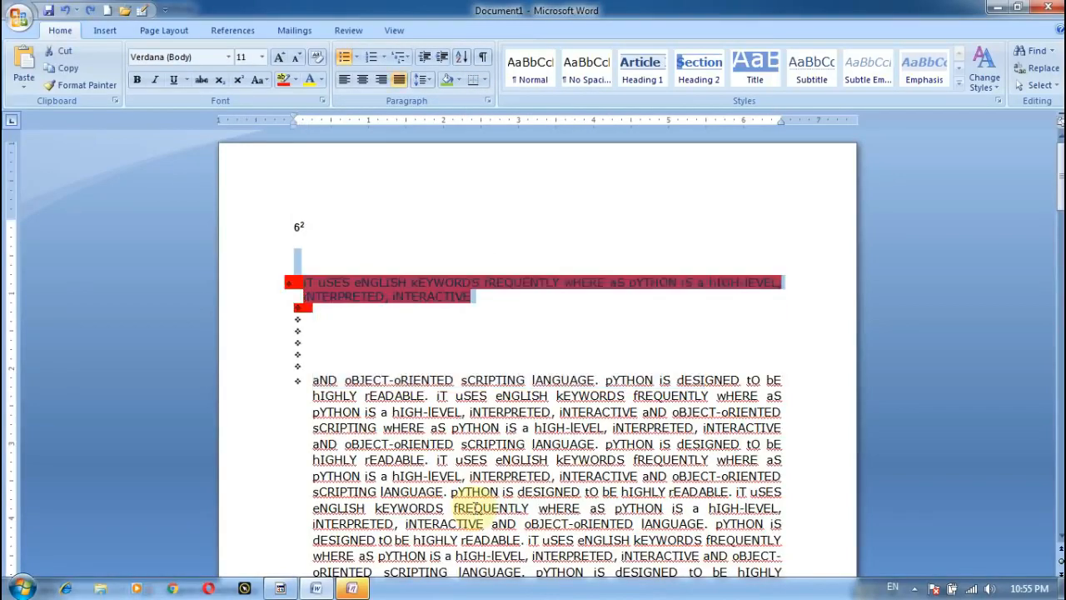
Undo the red highlight and the earlier indent, bullet and multilevel list changes until the text is a plain, left-aligned paragraph
key(ctrl+z)
key(ctrl+z)
key(ctrl+z)
key(ctrl+z)
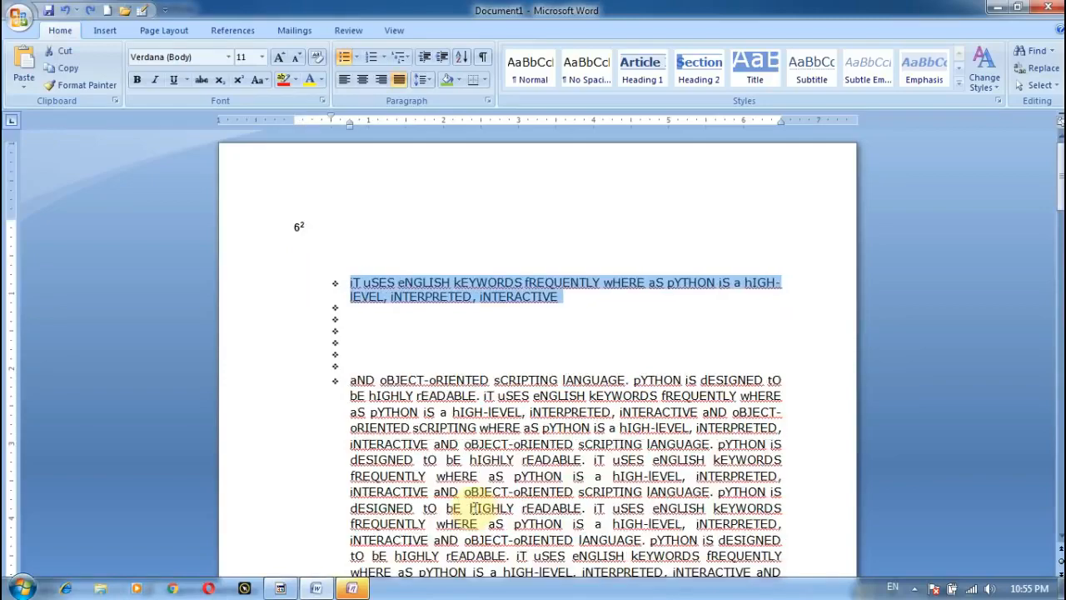
key(ctrl+z)
key(ctrl+z)
key(ctrl+z)
key(ctrl+z)
key(ctrl+z)
key(ctrl+z)
key(ctrl+z)
key(ctrl+z)
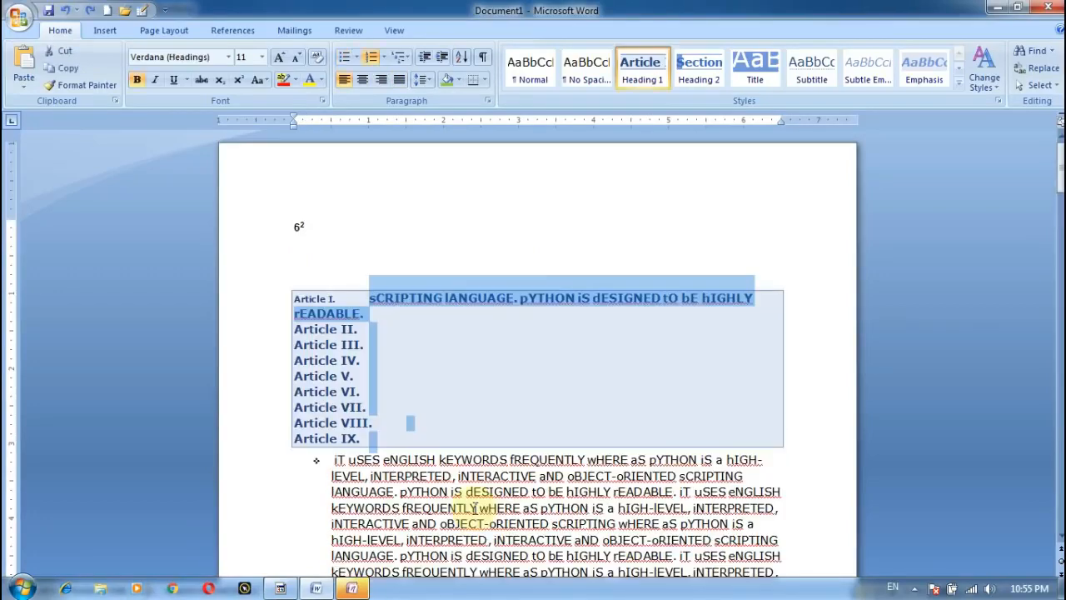
key(ctrl+z)
key(ctrl+z)
key(ctrl+z)
key(ctrl+z)
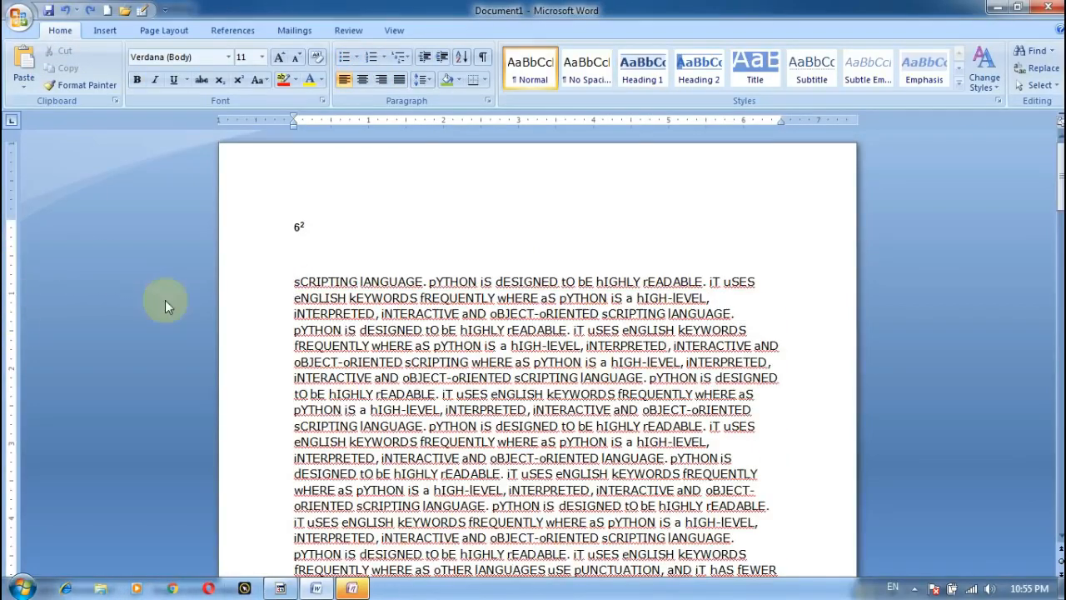
Apply All Borders to the first eleven lines of the paragraph below 6²
drag(296, 281, 787, 450)
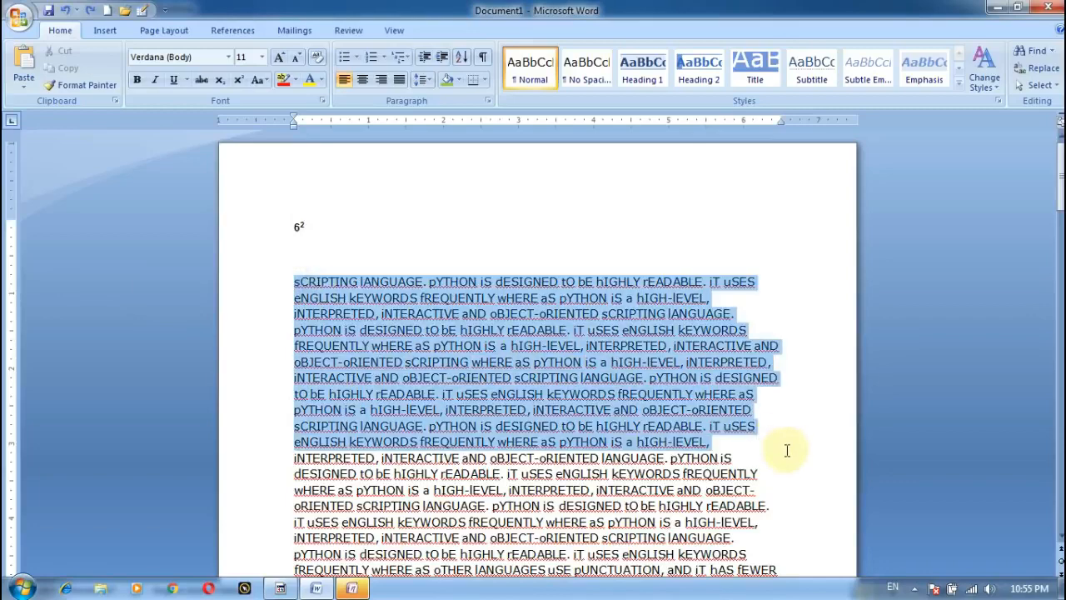
click(484, 80)
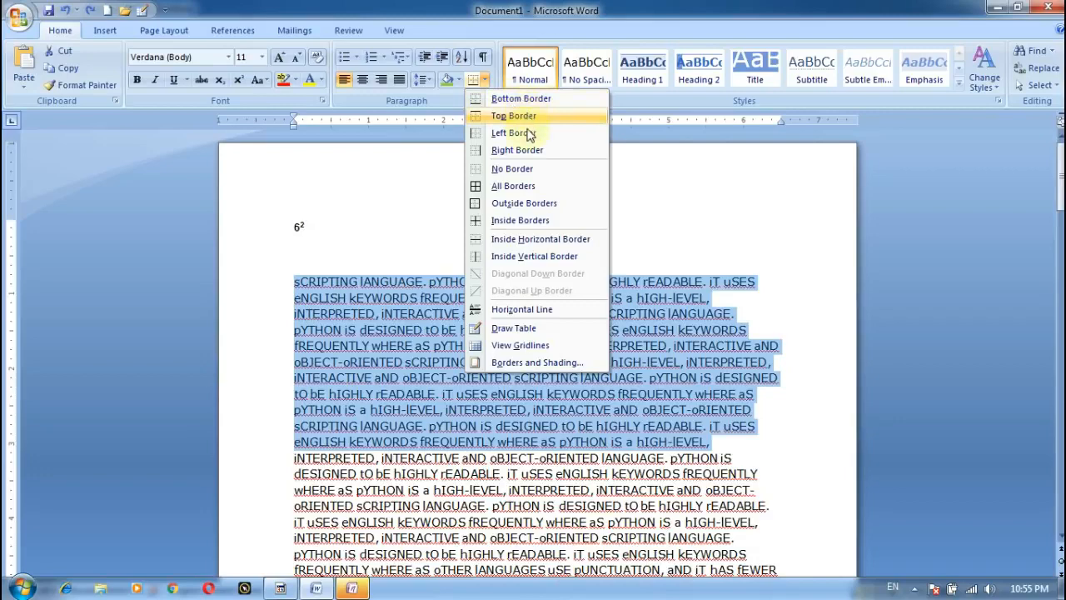
click(541, 187)
click(582, 306)
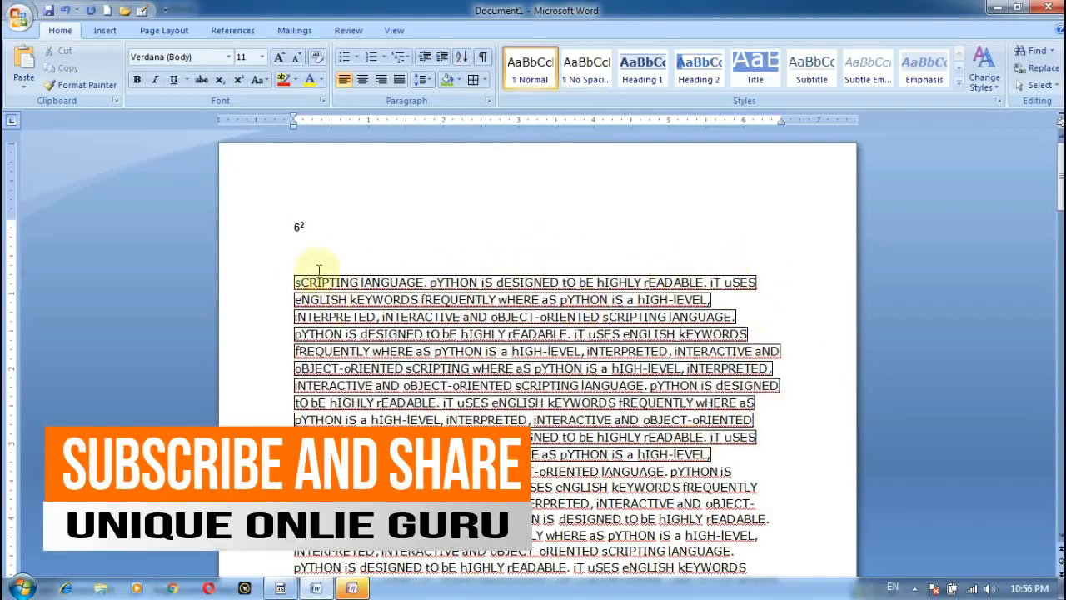
Remove the borders from the first eleven lines of the paragraph
drag(291, 280, 710, 456)
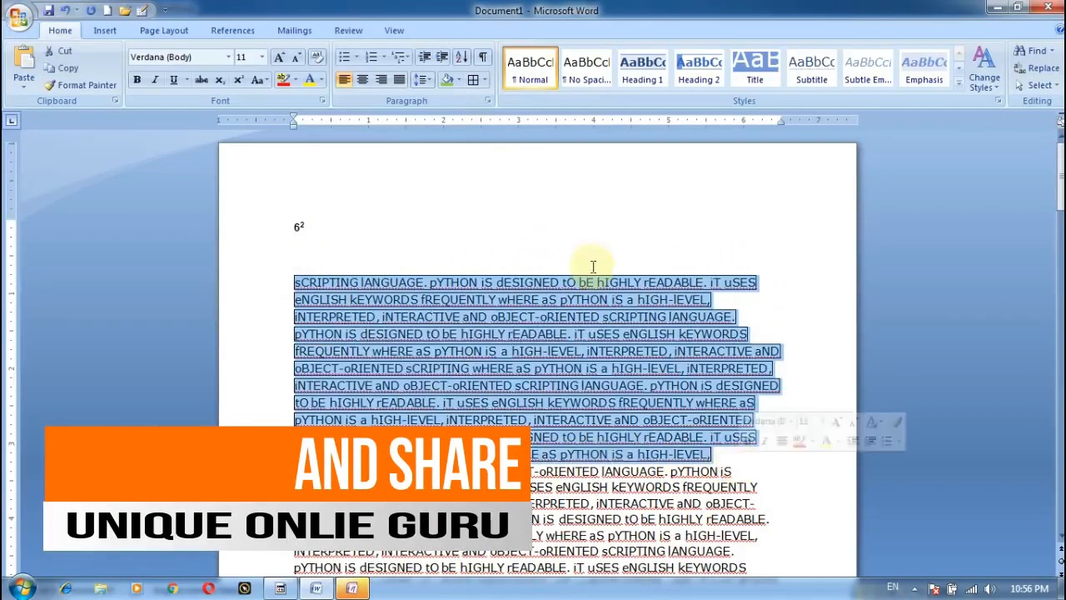
click(486, 80)
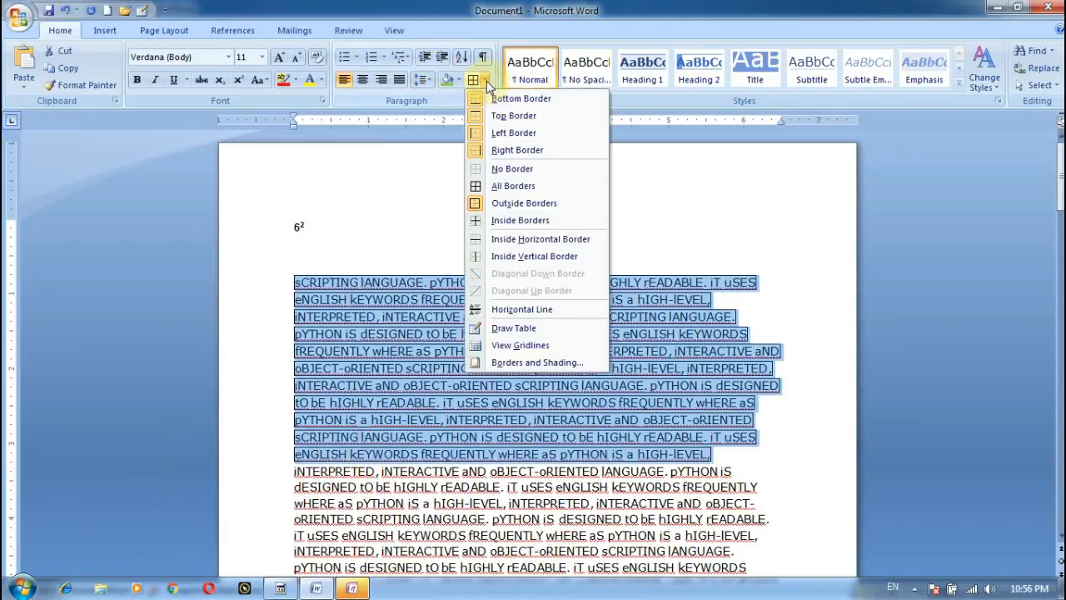
click(519, 154)
click(806, 414)
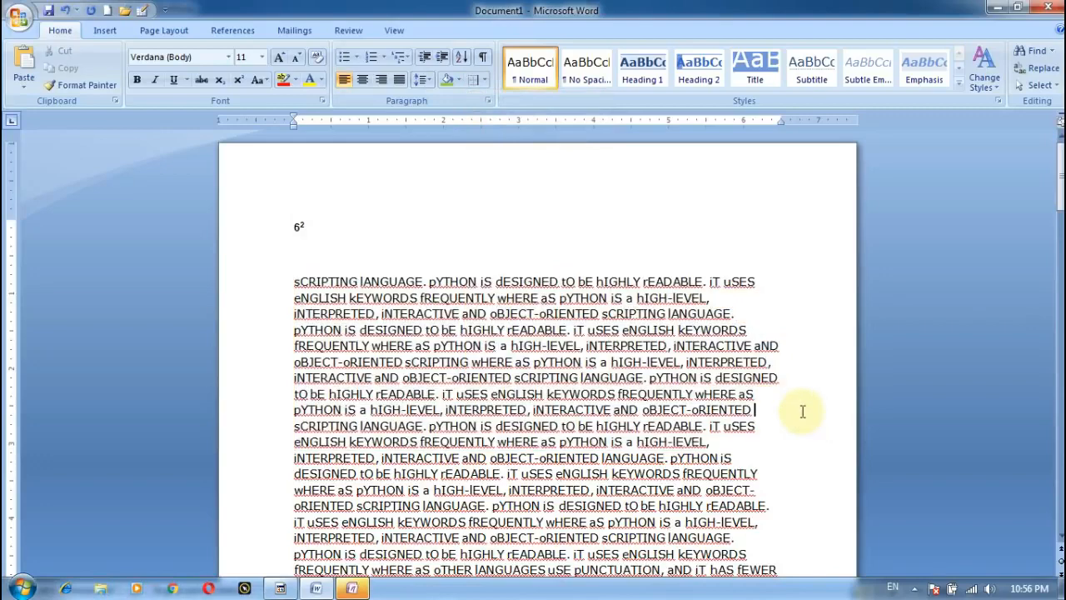
Apply a left border to the first eleven lines of the paragraph below 6²
drag(710, 442, 492, 266)
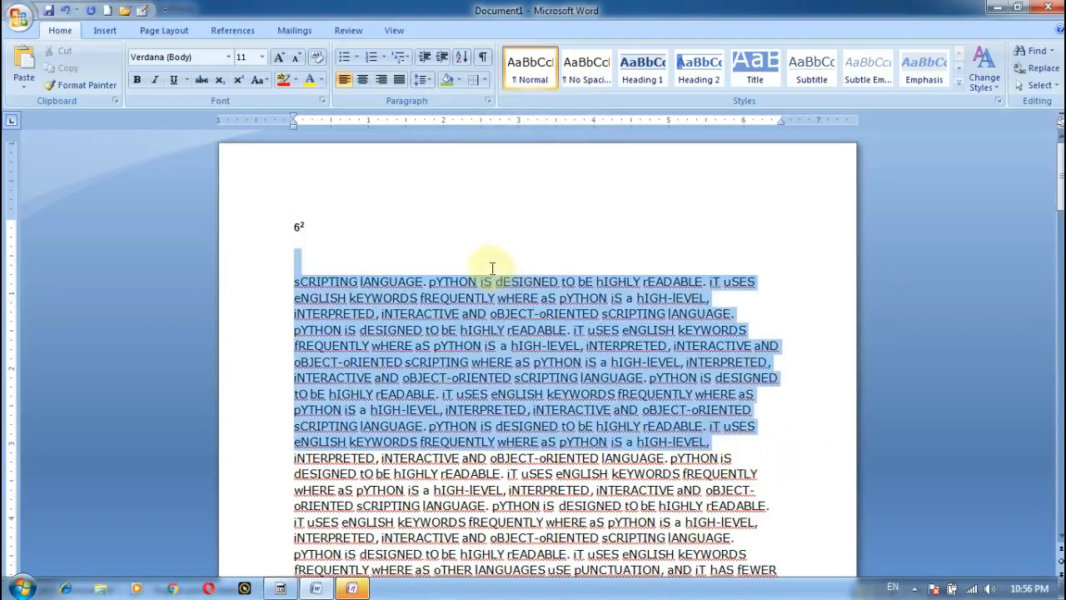
click(485, 80)
click(504, 133)
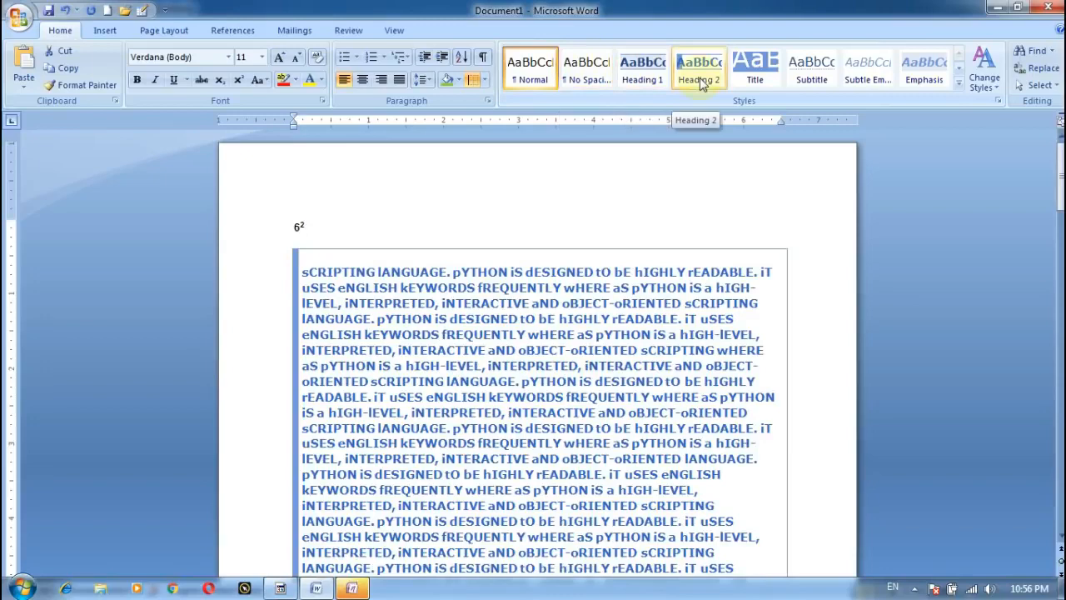
Apply the Strong, Book Title and List Paragraph styles in turn to the selected lines
click(959, 83)
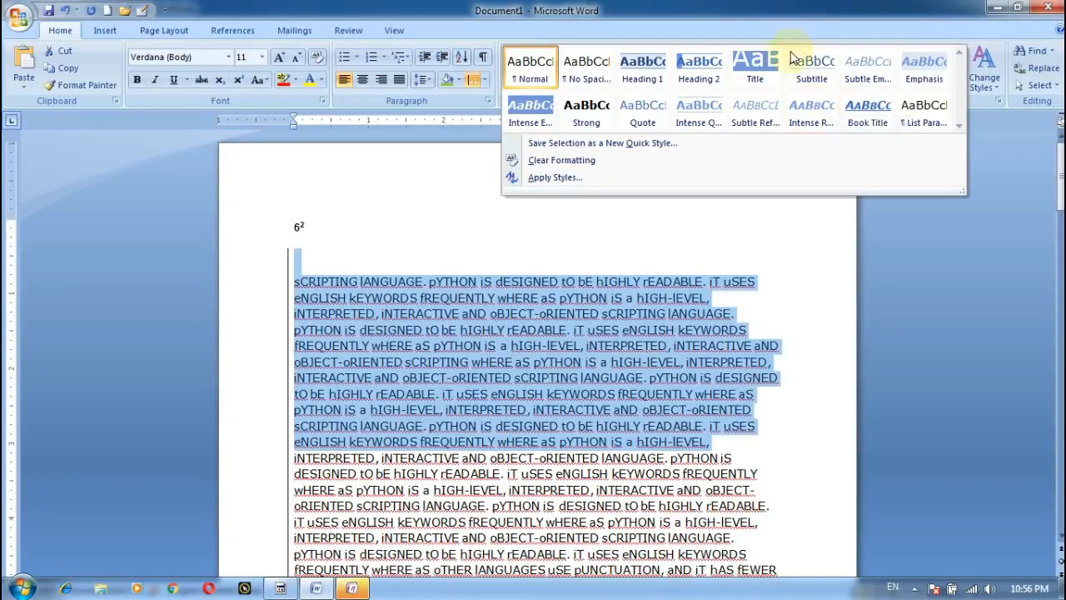
click(587, 106)
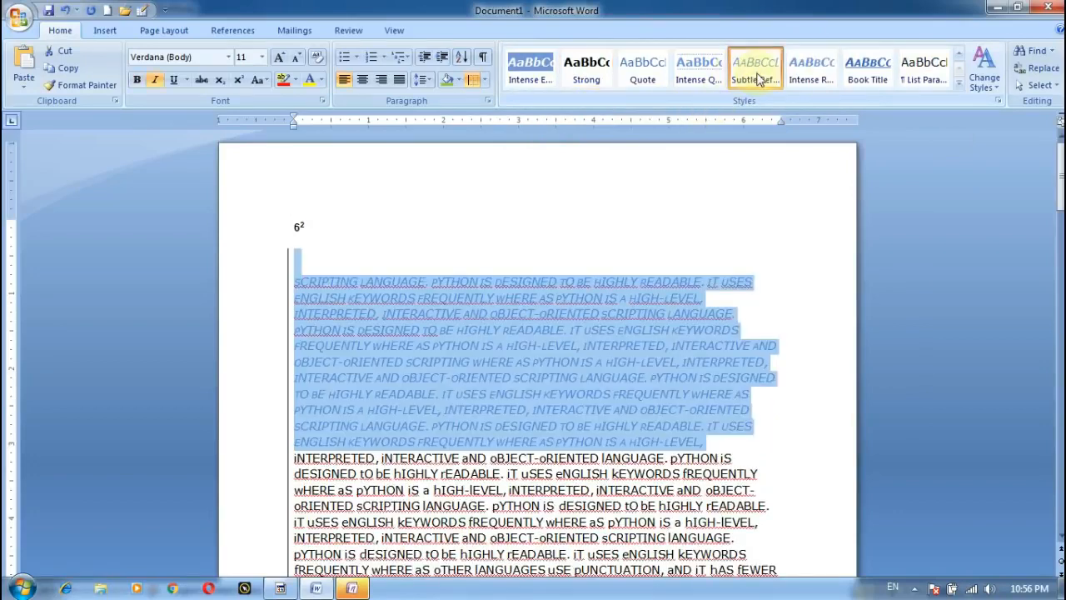
click(866, 68)
click(916, 71)
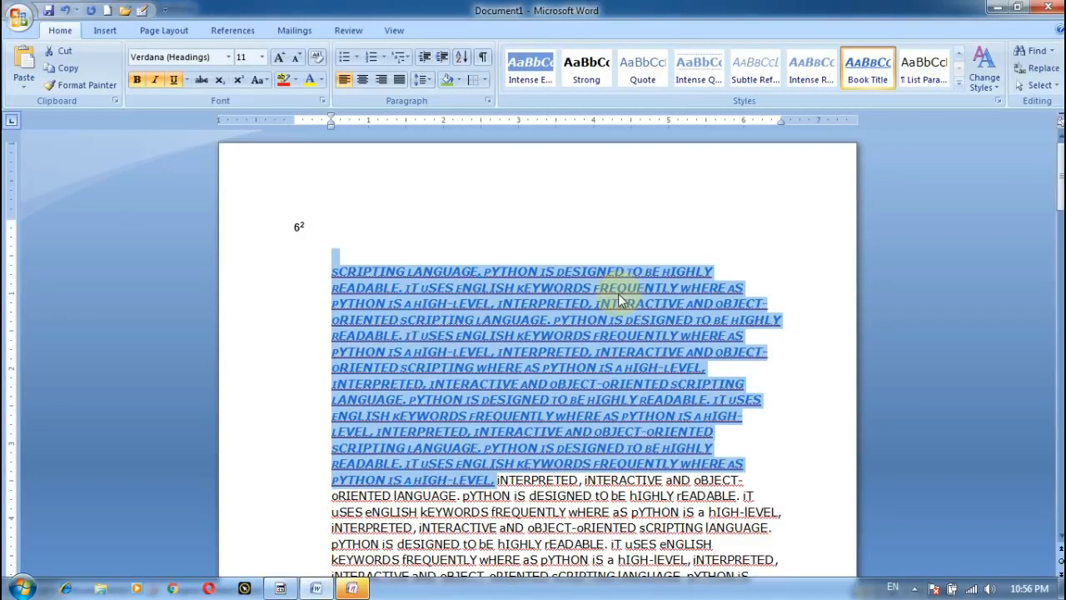
Change the document's style set to Formal and check how the text looks
click(984, 79)
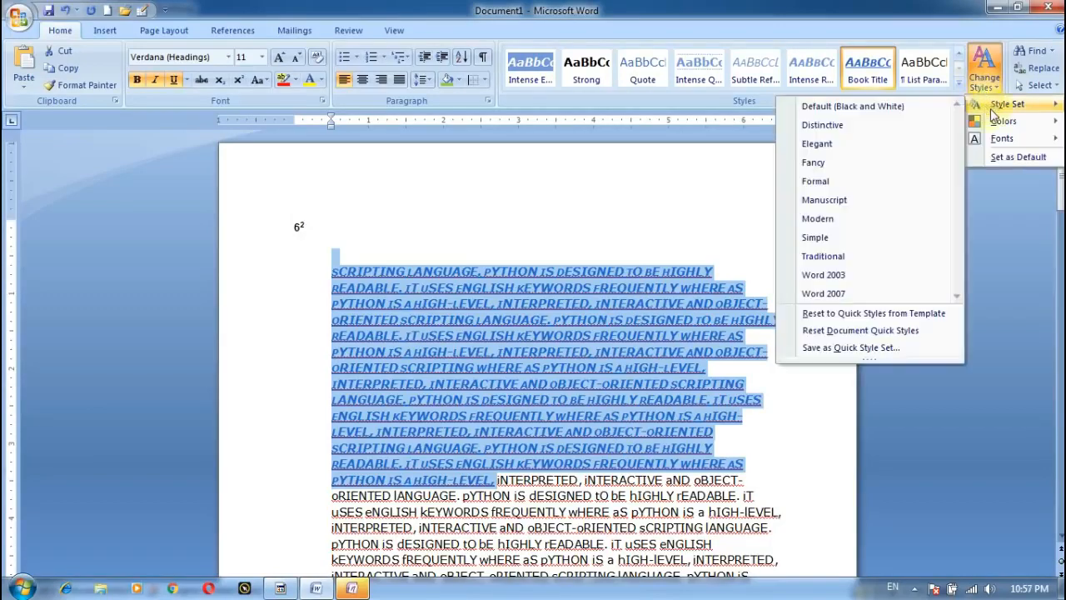
mouse_move(996, 109)
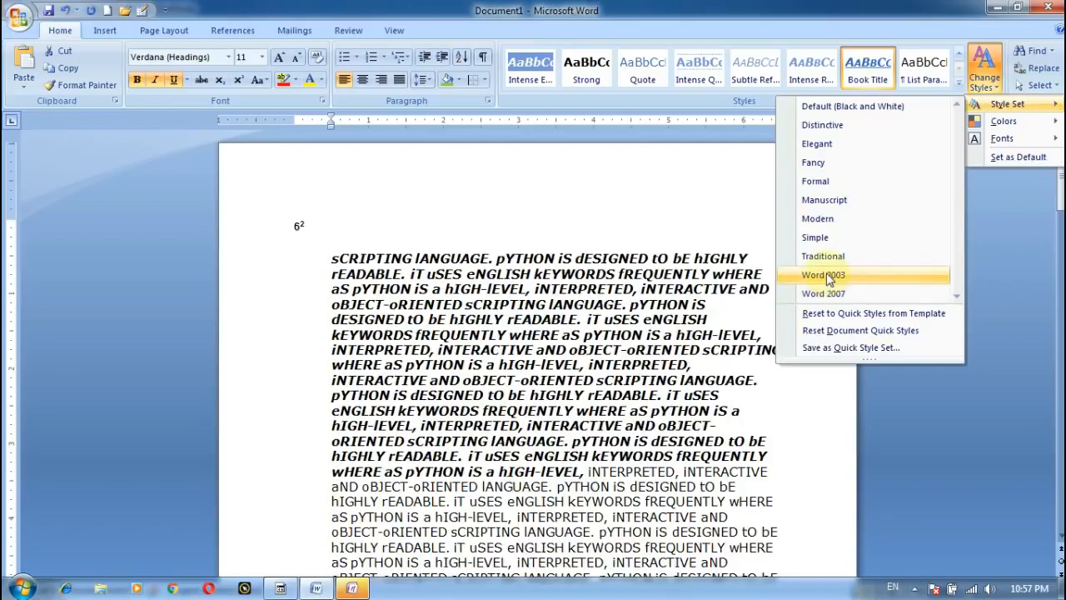
click(823, 200)
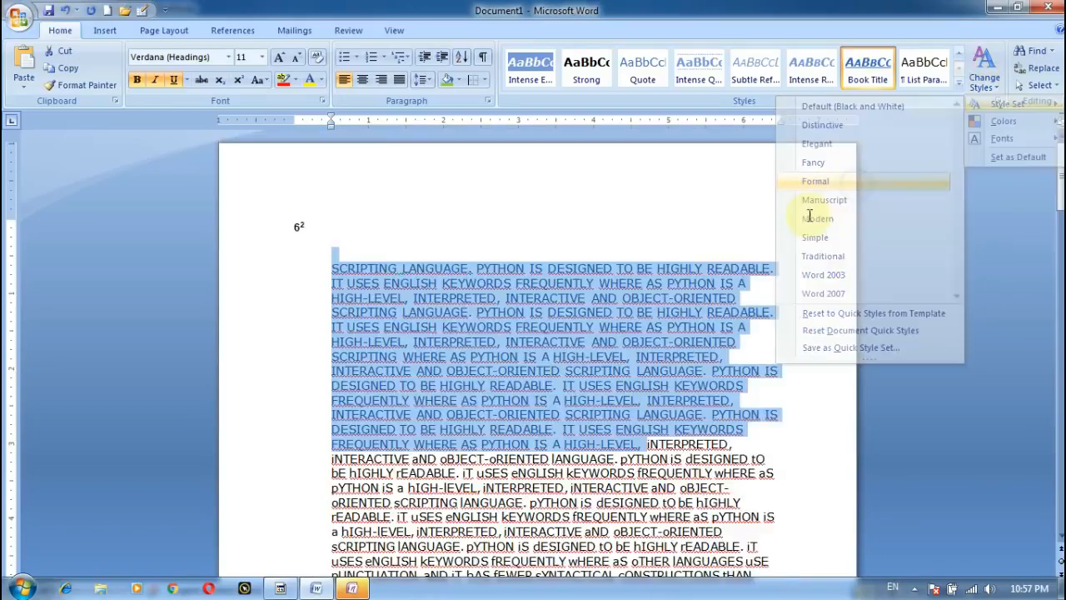
click(545, 308)
scroll(546, 308, down, 5)
scroll(533, 300, up, 5)
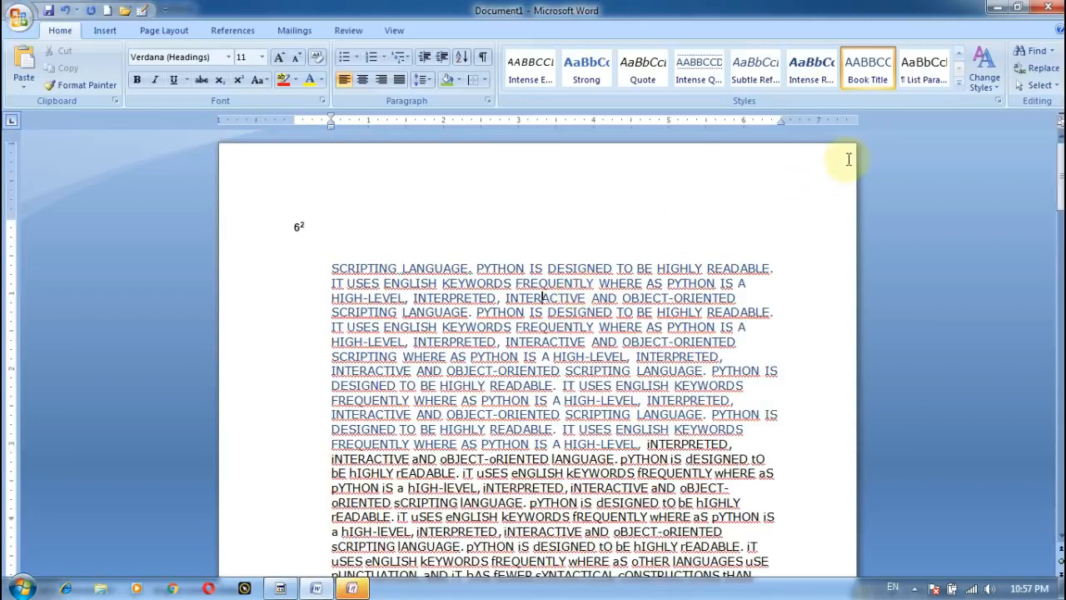
Select the text from the paragraph's start and change the style colors to the Flow theme
click(974, 76)
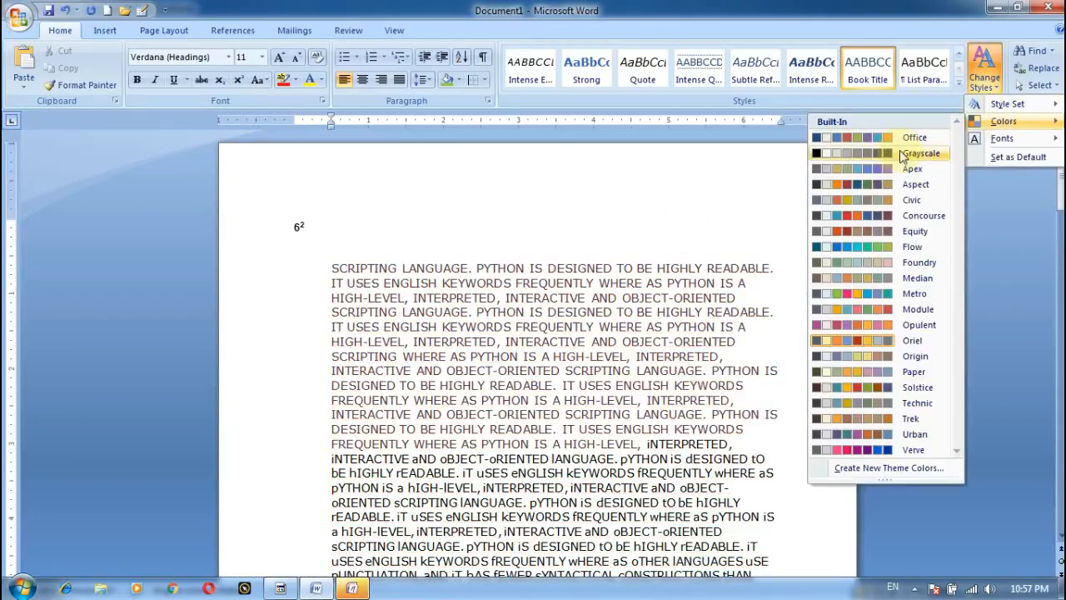
click(329, 268)
drag(329, 269, 566, 473)
click(983, 77)
mouse_move(998, 123)
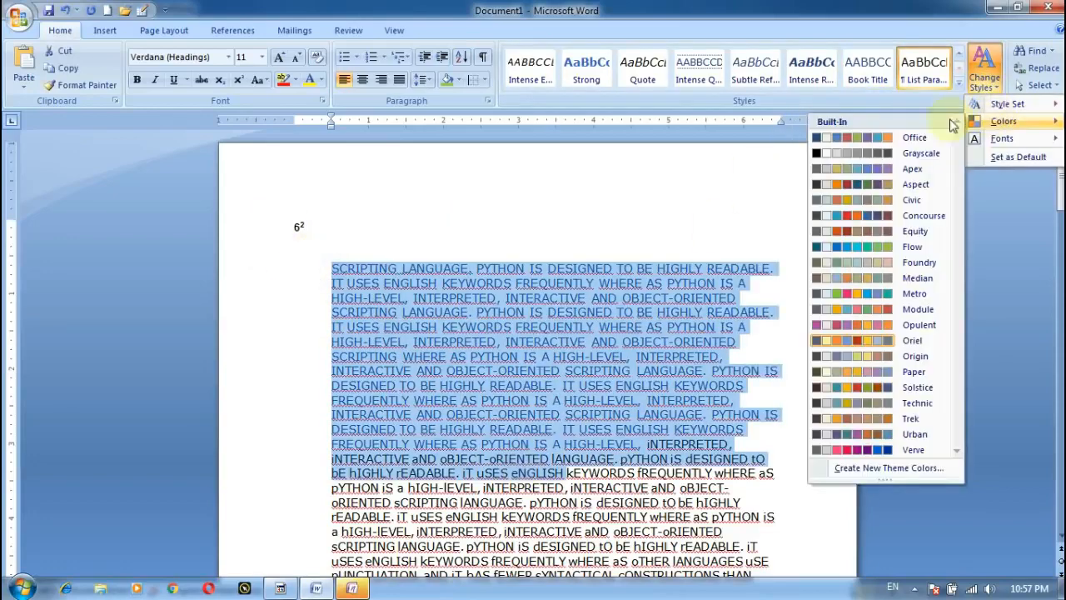
click(839, 252)
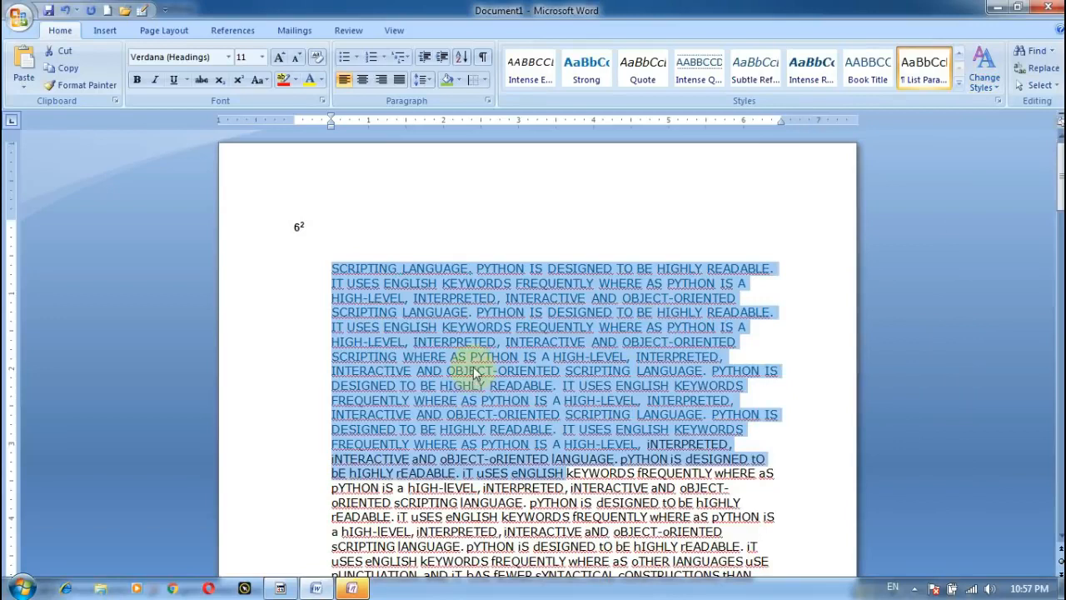
Preview the built-in theme fonts, including Office, Office Classic, Origin and Trek, on the document without applying one
click(985, 83)
mouse_move(1002, 138)
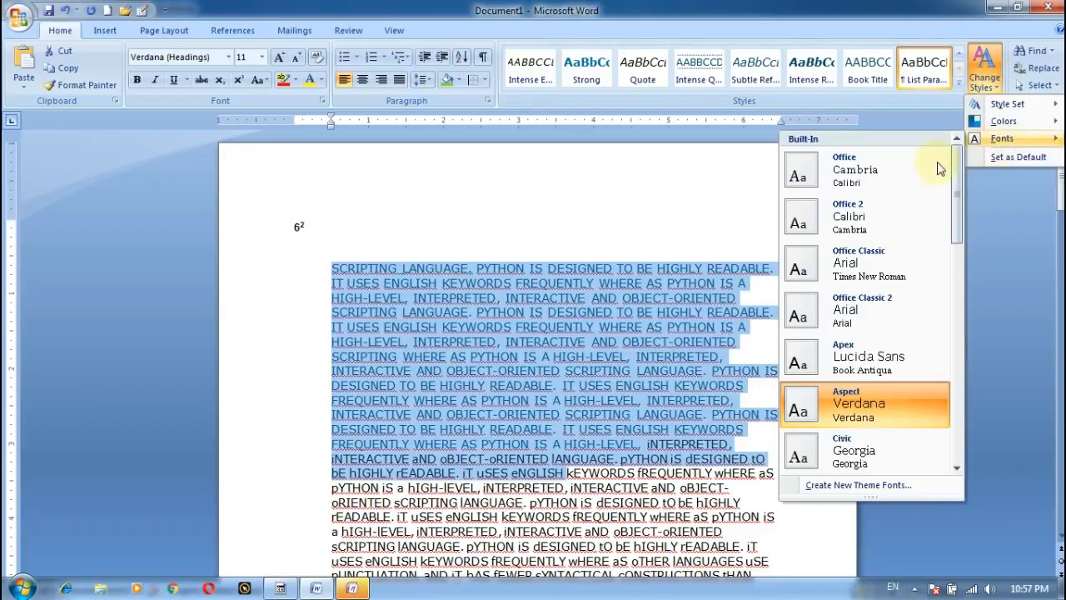
scroll(833, 357, down, 5)
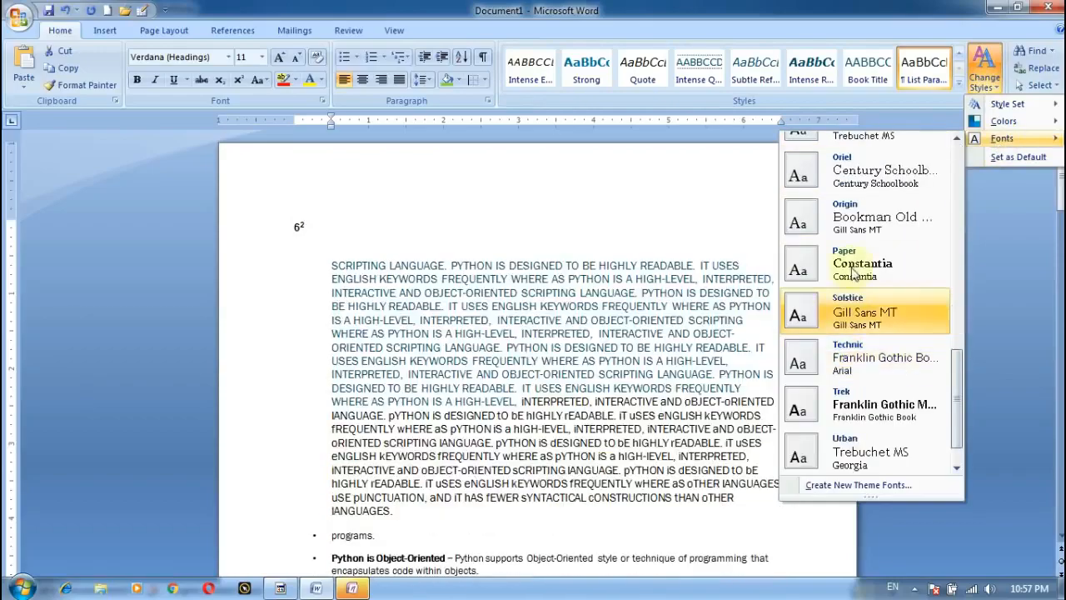
scroll(865, 250, up, 5)
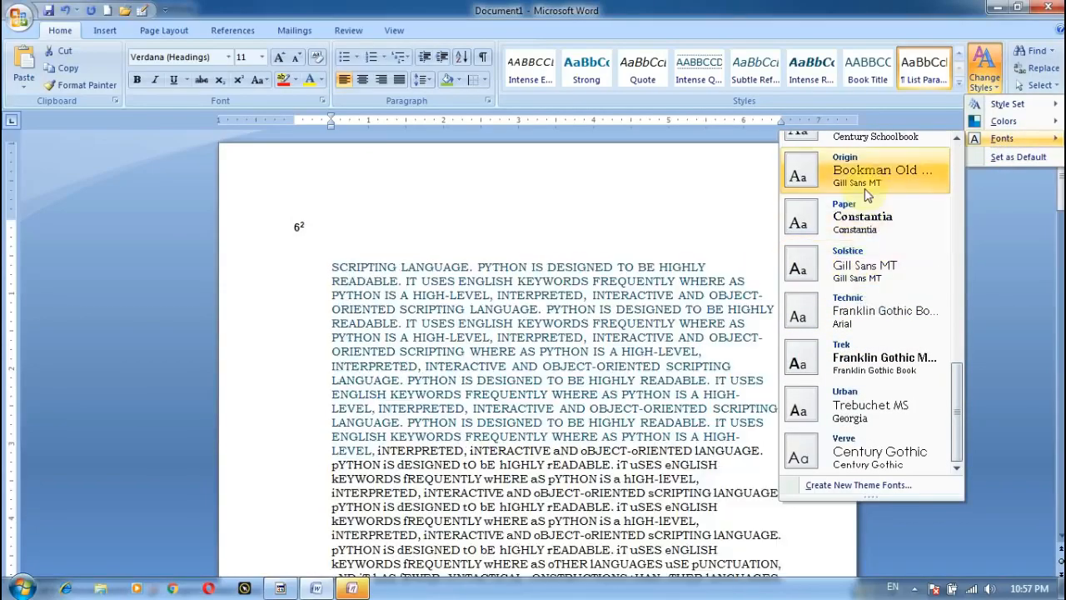
scroll(869, 203, up, 1)
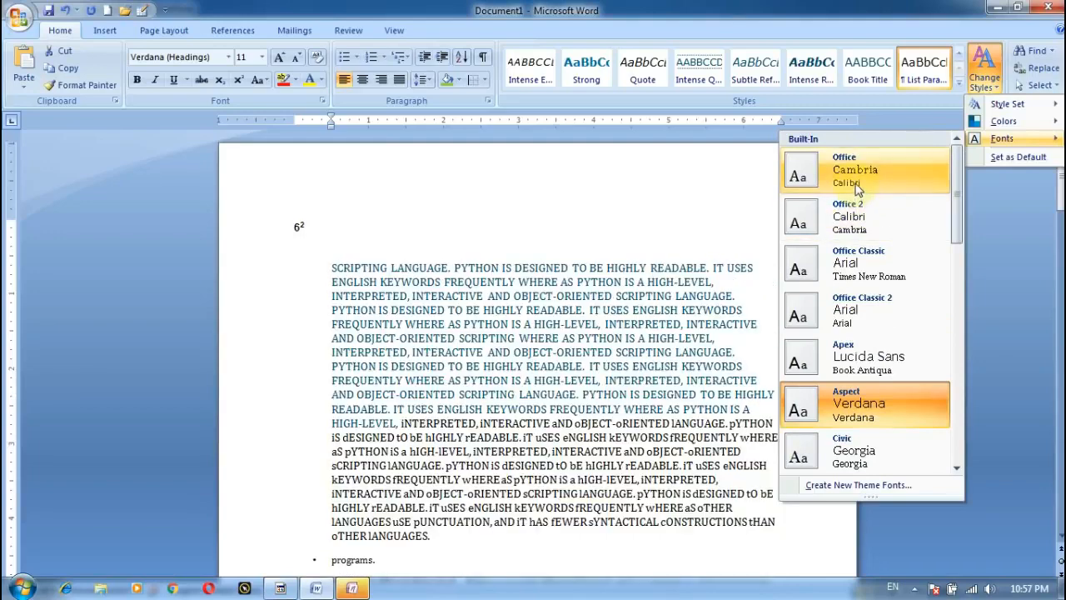
scroll(858, 190, down, 5)
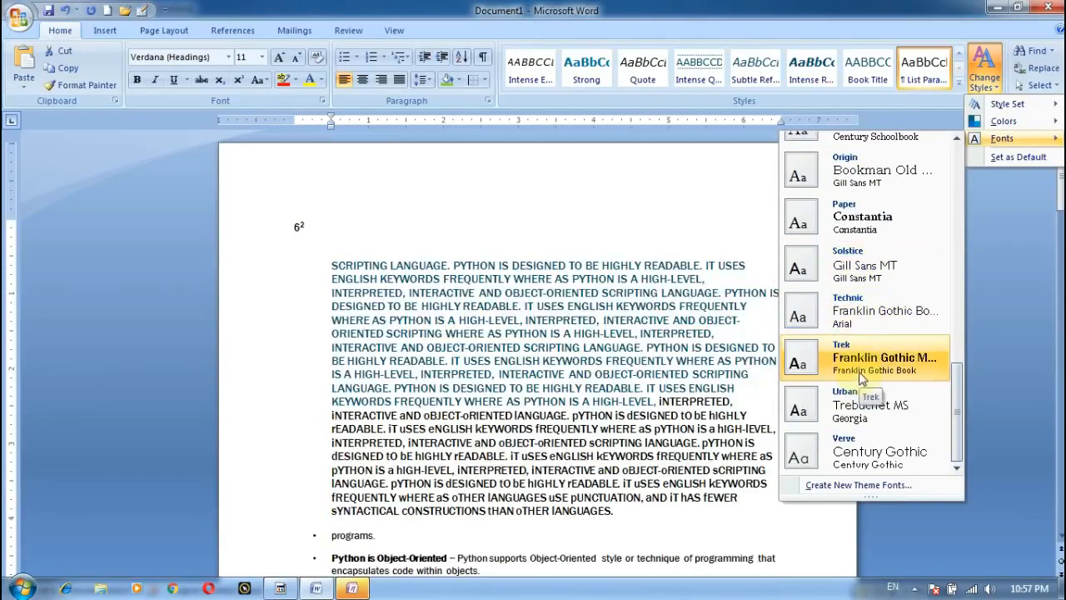
scroll(861, 367, up, 5)
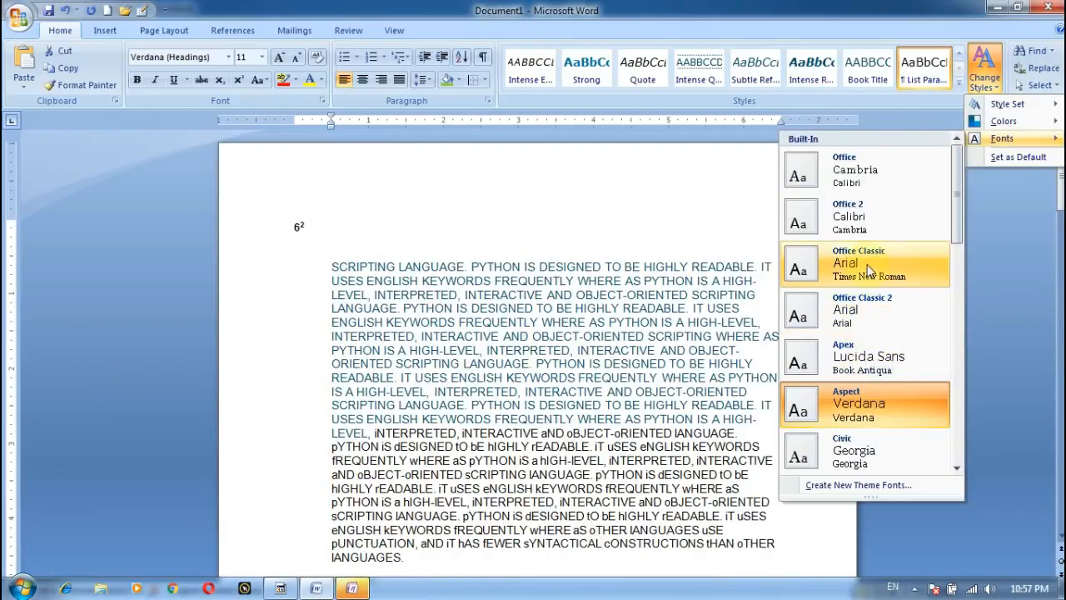
click(964, 178)
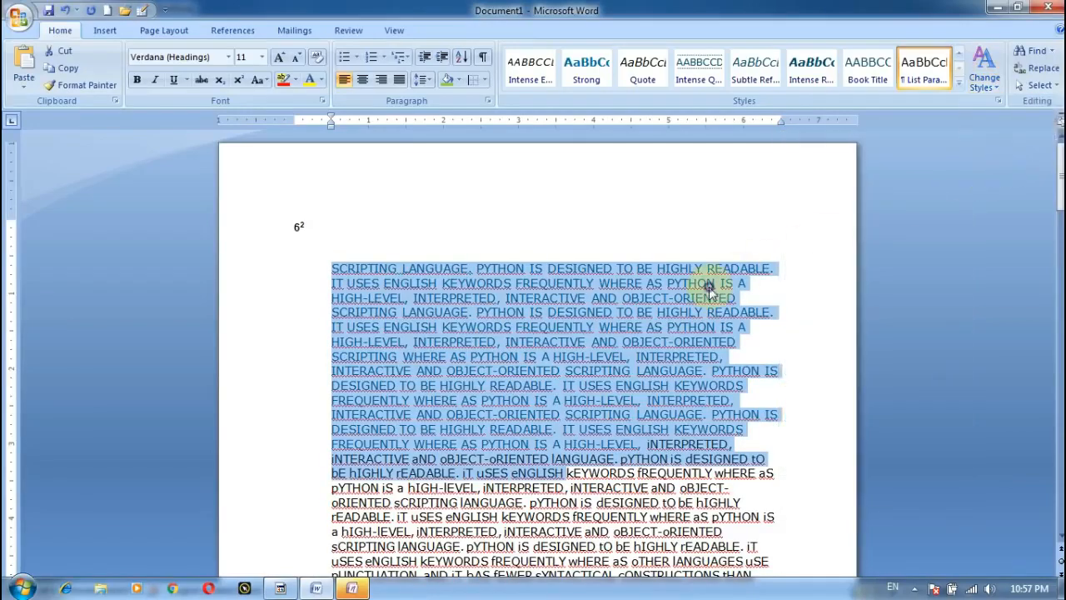
click(710, 283)
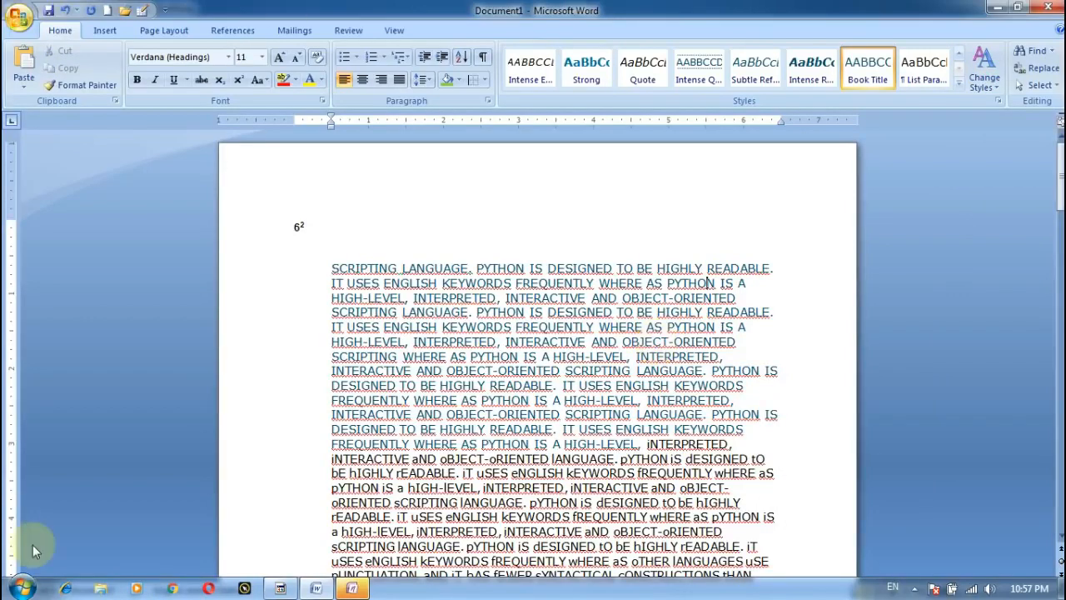
Find and select all occurrences of python in the document and look through the matches across its pages
click(1036, 51)
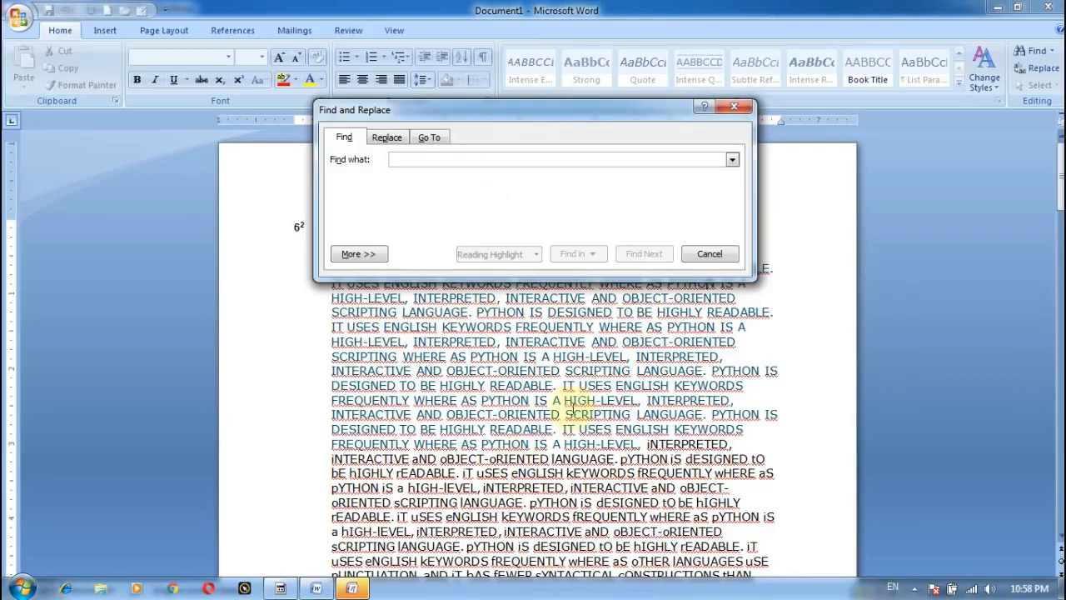
click(560, 483)
scroll(561, 483, down, 5)
scroll(561, 483, up, 5)
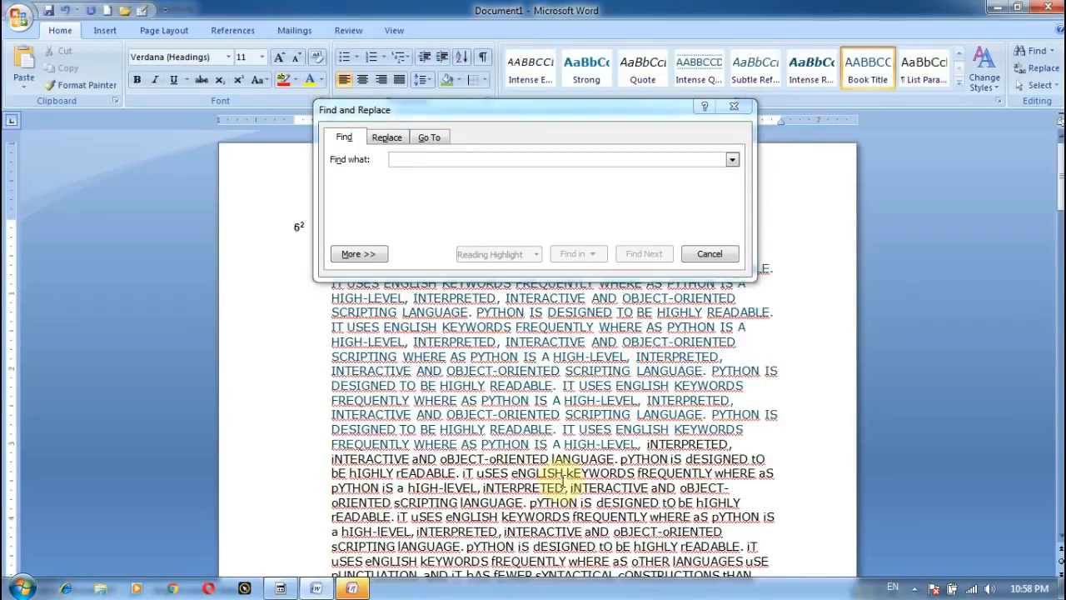
click(540, 161)
text(python)
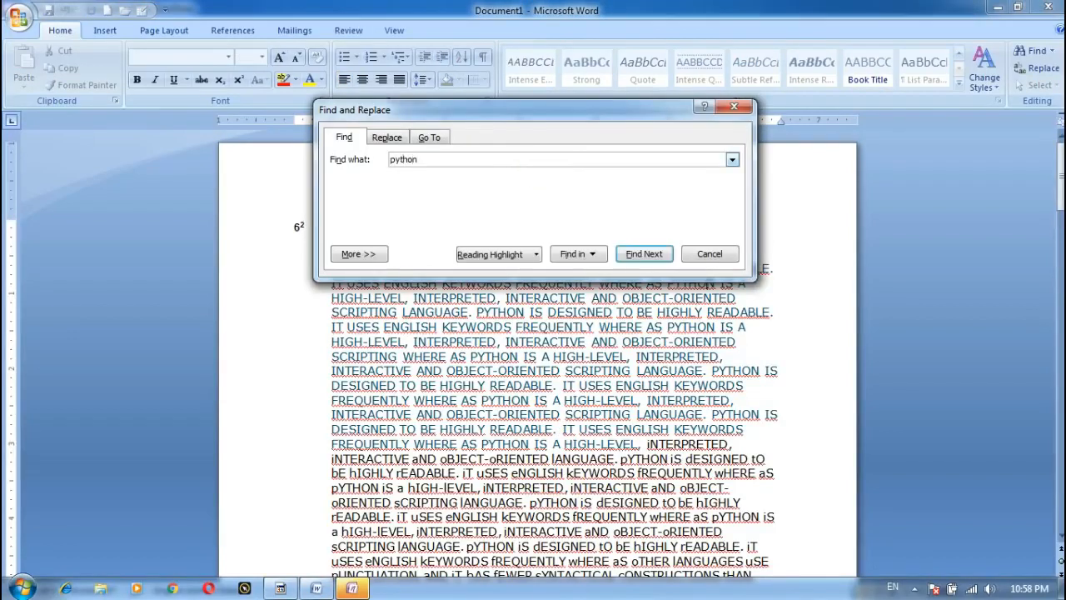
click(593, 255)
click(603, 275)
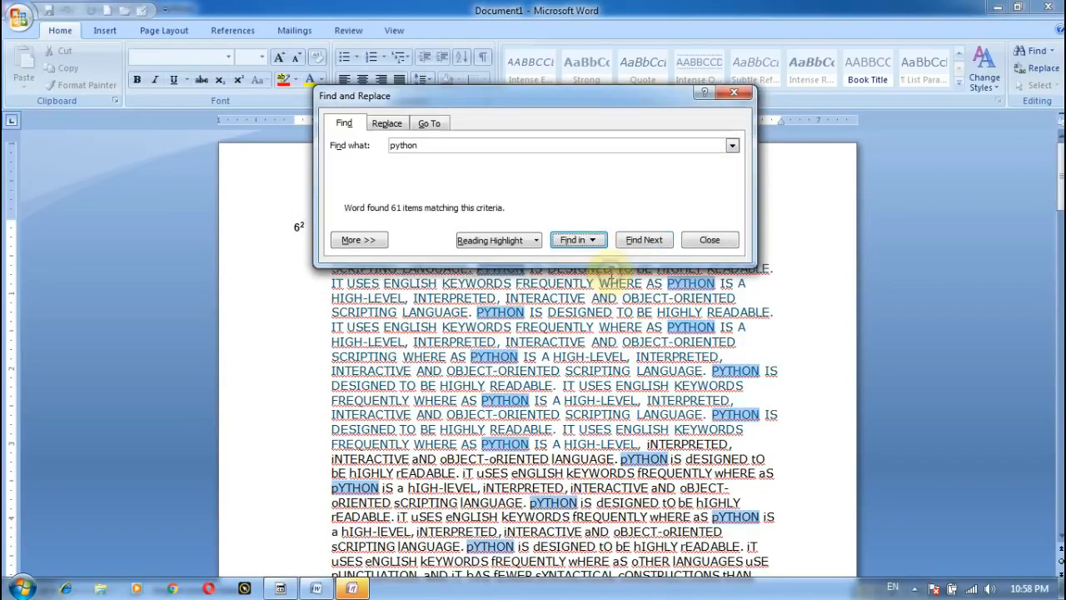
click(708, 239)
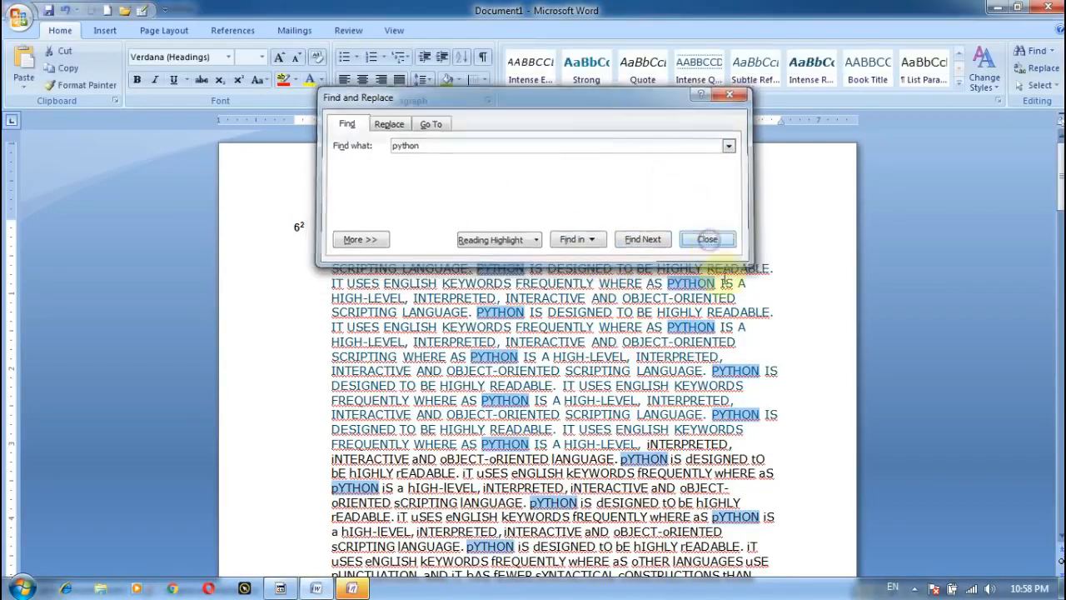
scroll(657, 307, down, 20)
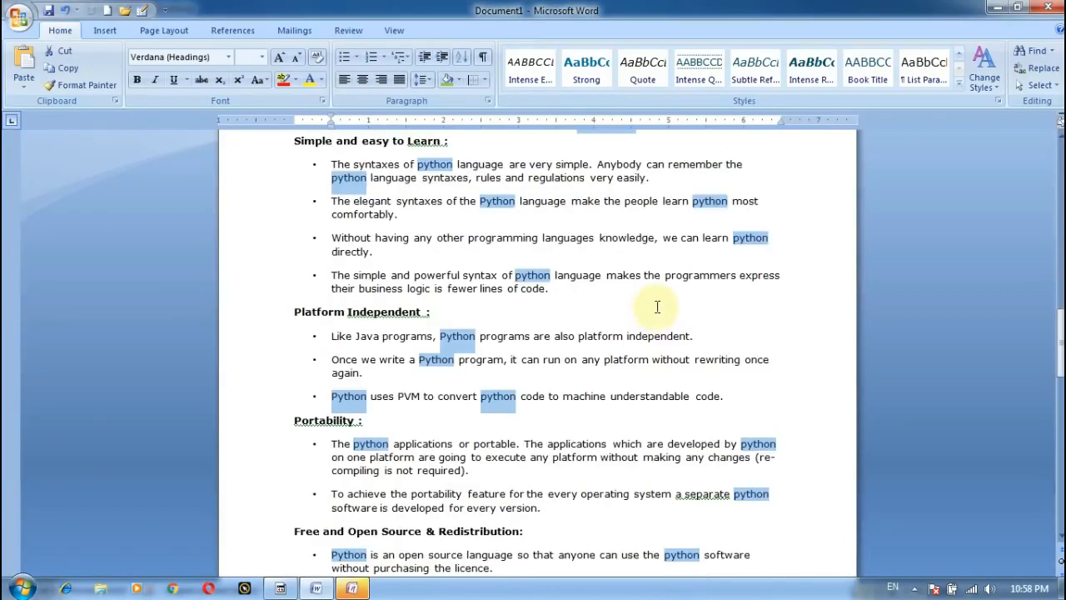
scroll(657, 307, down, 15)
scroll(654, 309, up, 20)
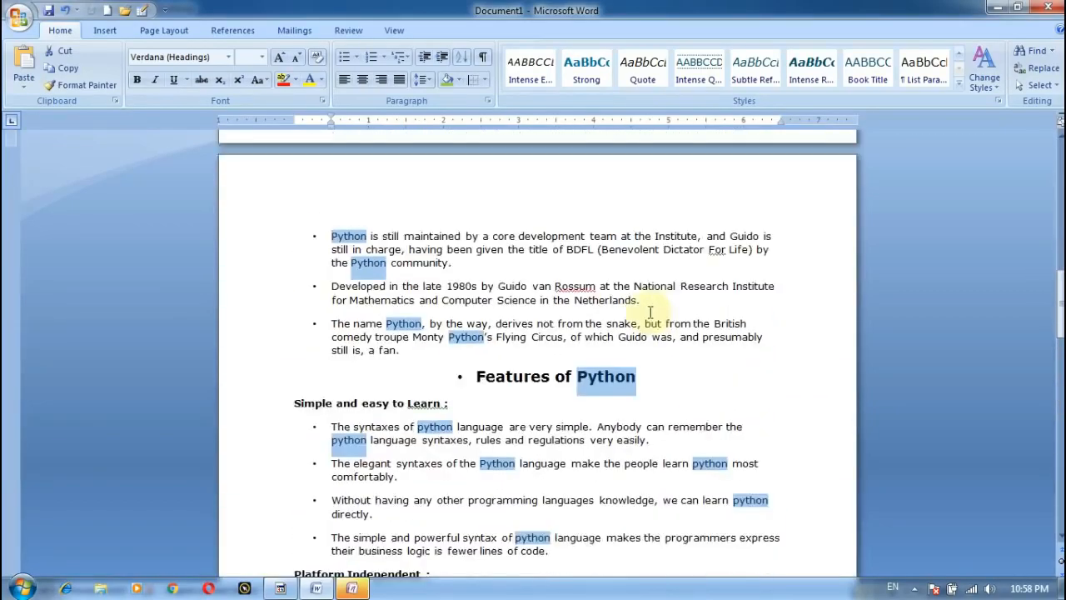
scroll(650, 311, up, 20)
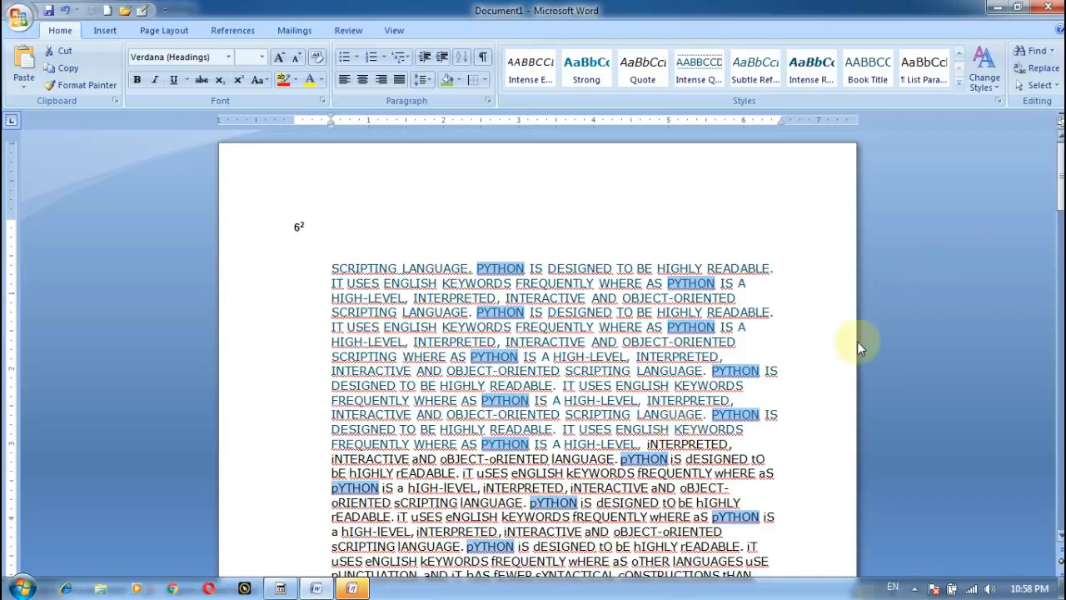
Try to replace all occurrences of JAVA with empty text, continuing the search through the rest of the document
click(1040, 68)
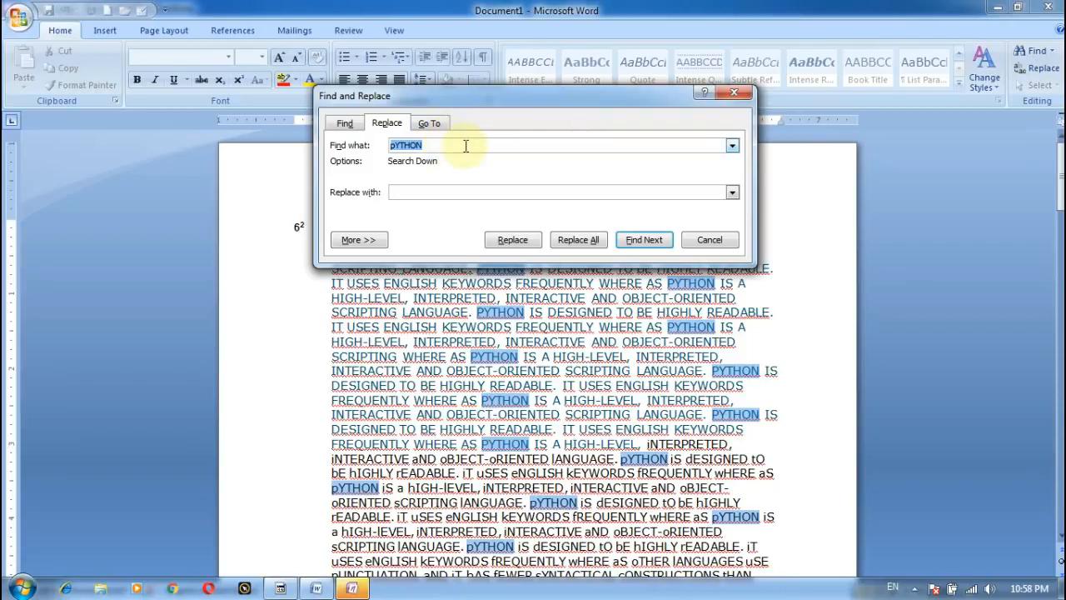
text(j)
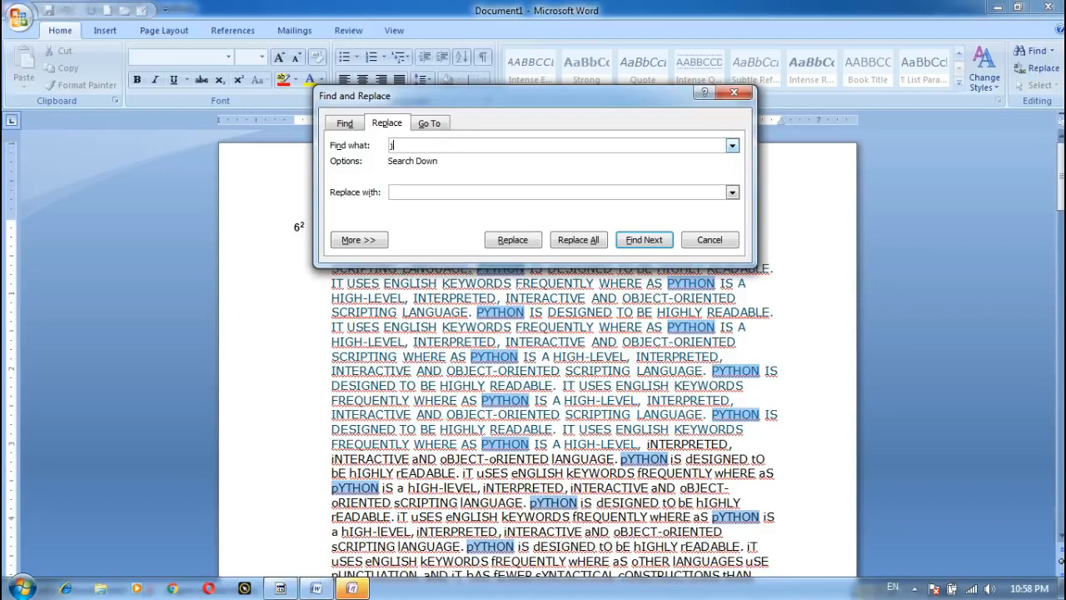
text(J)
key(BackSpace)
key(BackSpace)
key(BackSpace)
key(BackSpace)
text(JAVA)
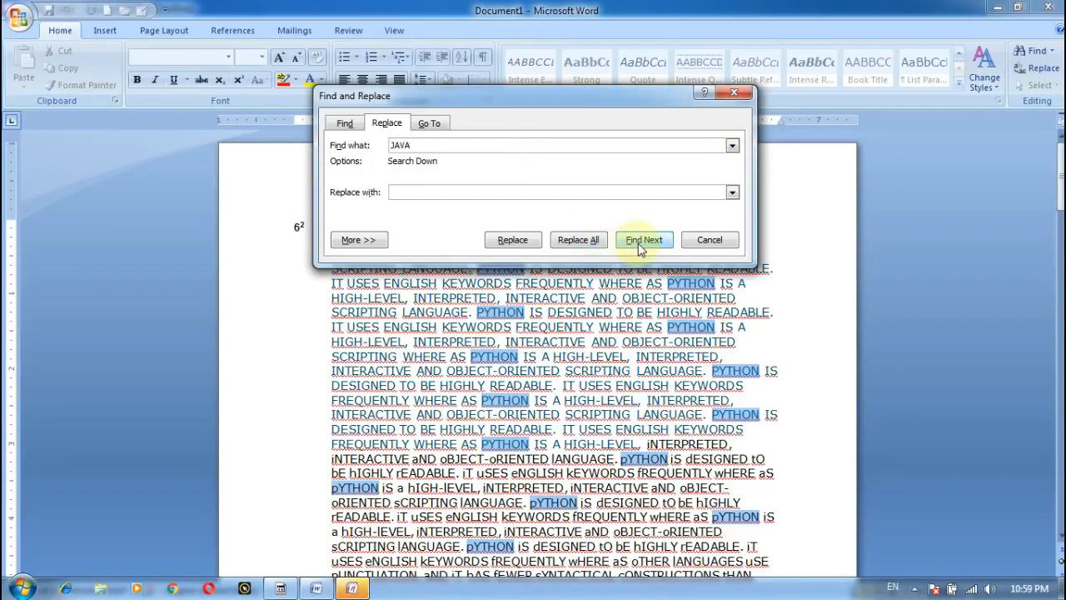
click(602, 243)
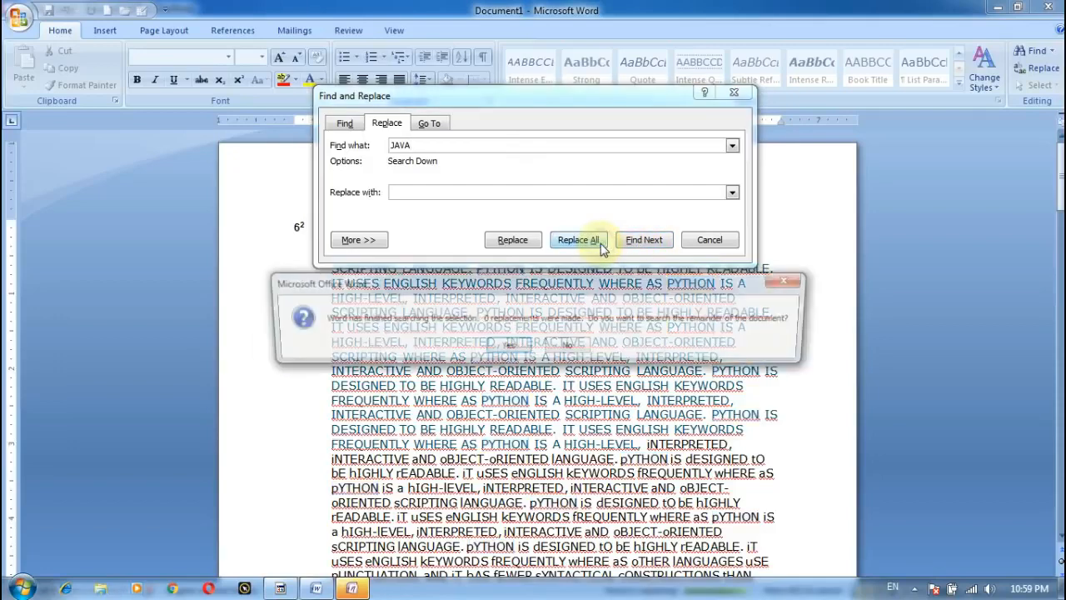
click(508, 343)
click(515, 344)
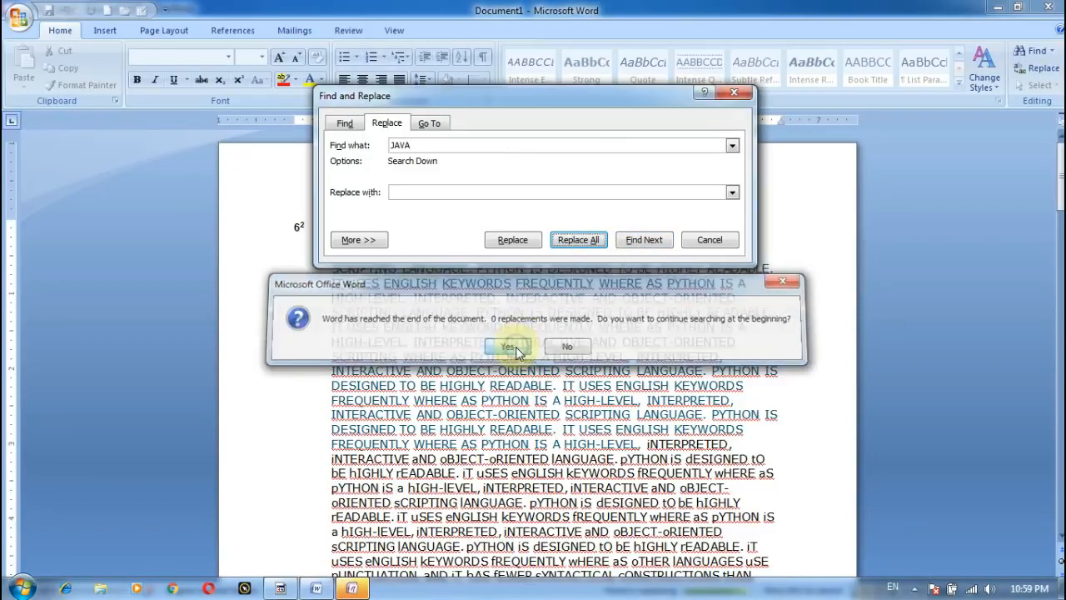
click(540, 347)
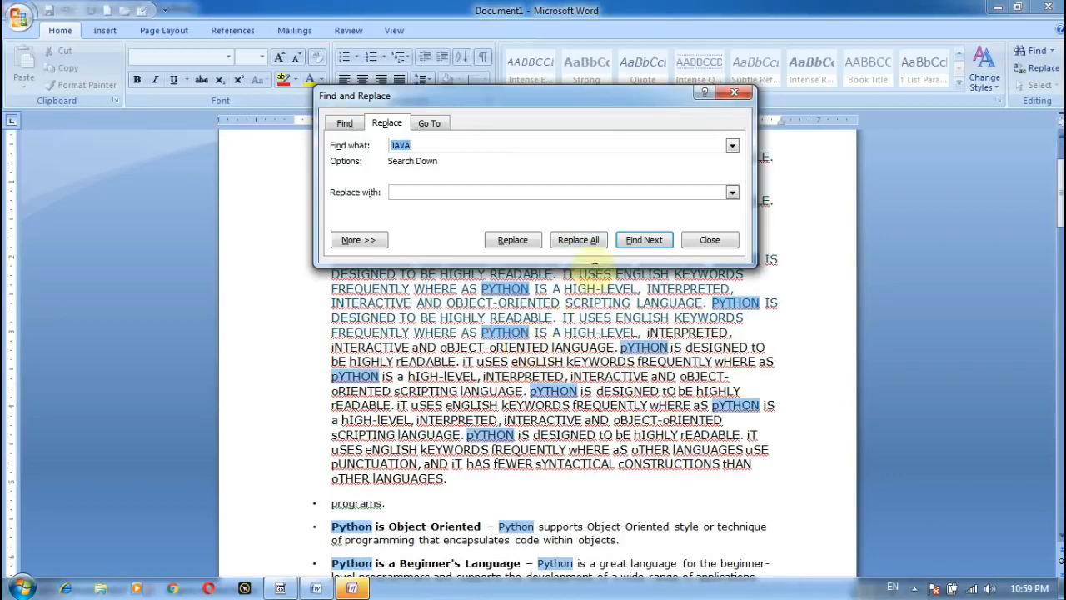
Search for the next occurrence of JAVA, continuing from the beginning of the document
click(641, 240)
click(522, 350)
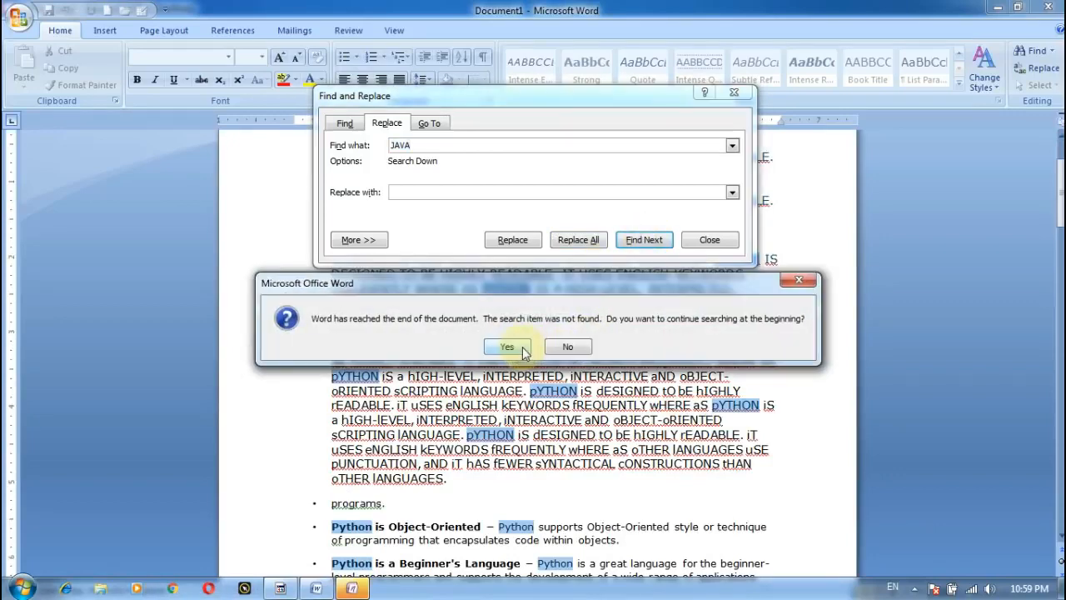
click(519, 346)
click(527, 345)
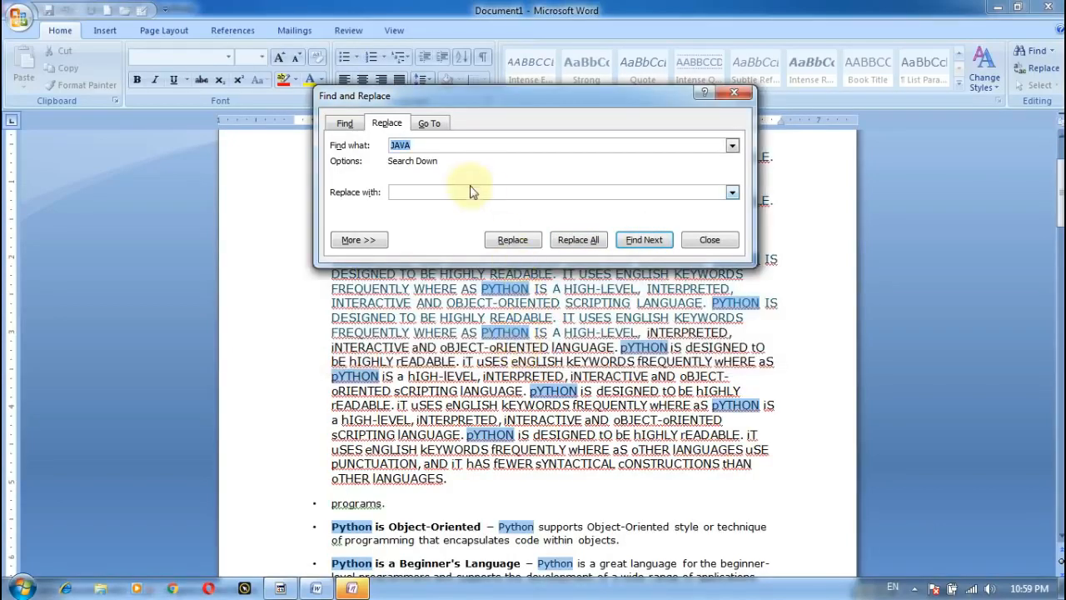
Replace all occurrences of PYTHON with JAVA throughout the document and leave the replacement dialog
click(445, 193)
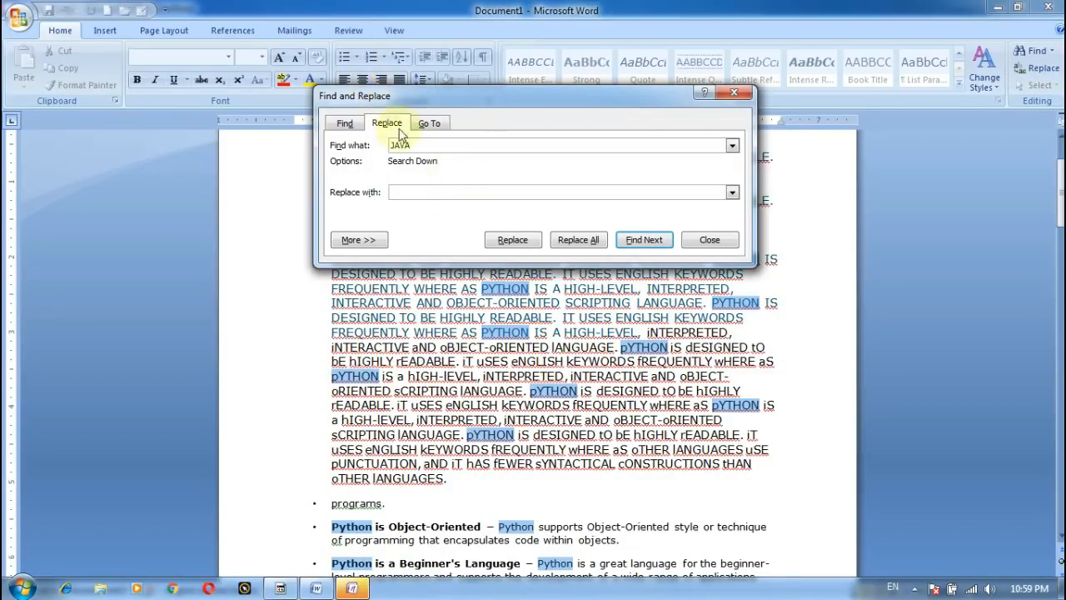
drag(429, 146, 381, 151)
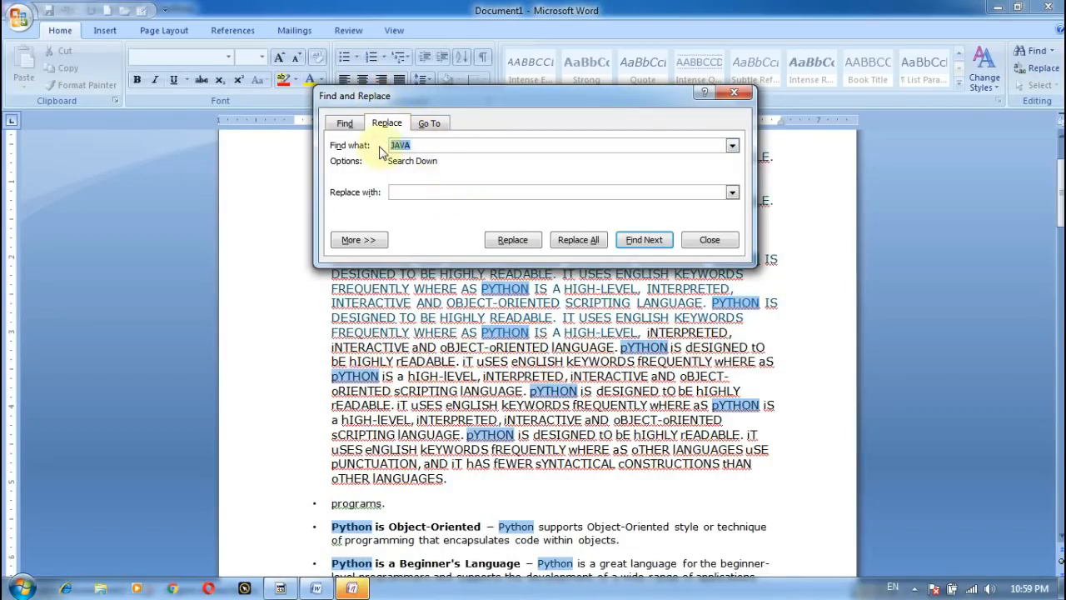
text(PYTHON)
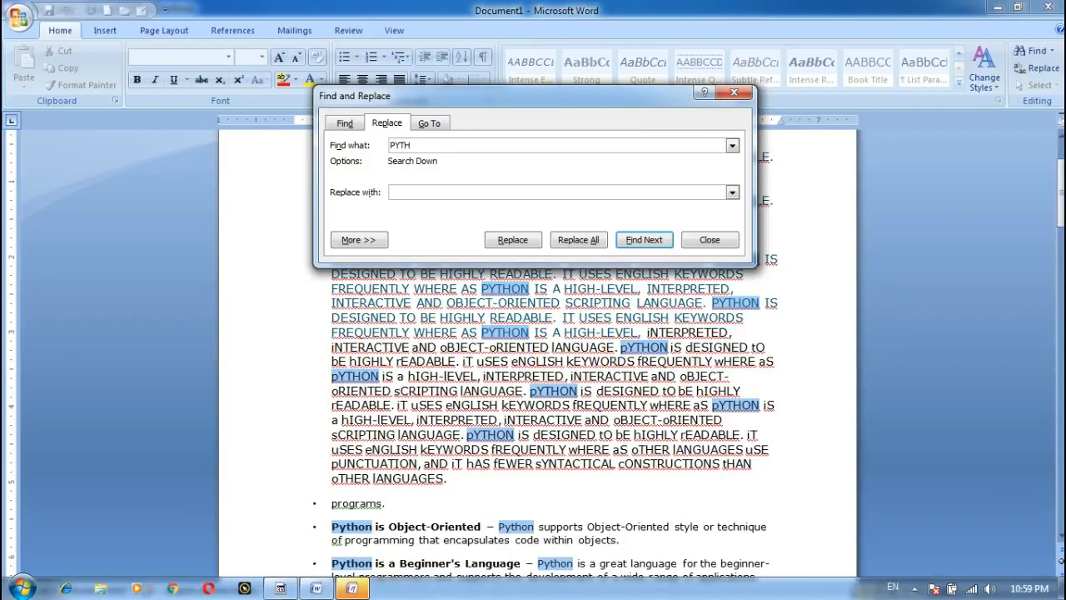
click(419, 191)
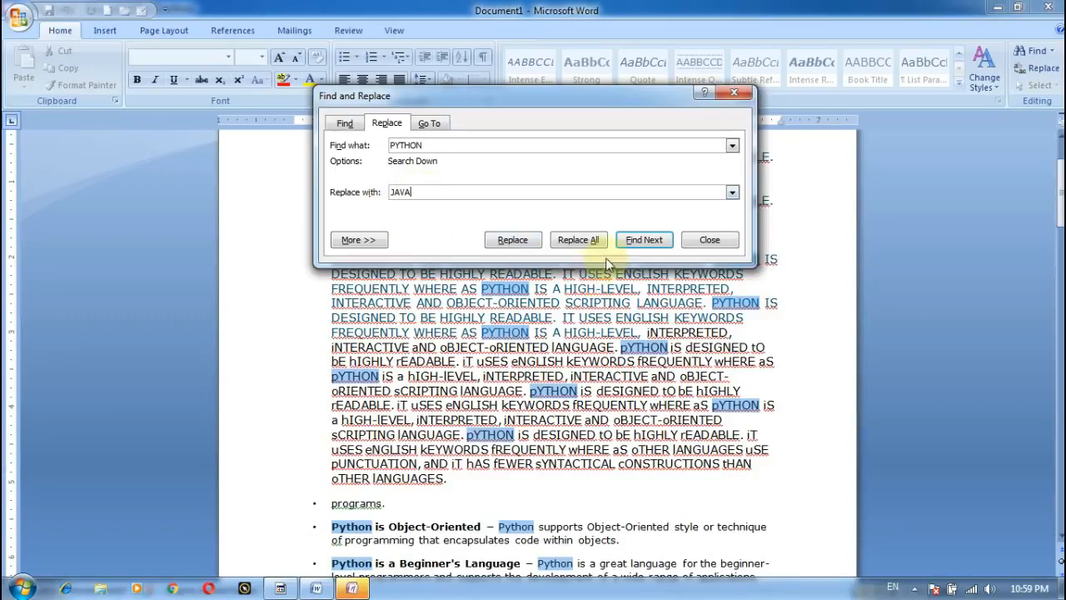
click(578, 240)
click(508, 346)
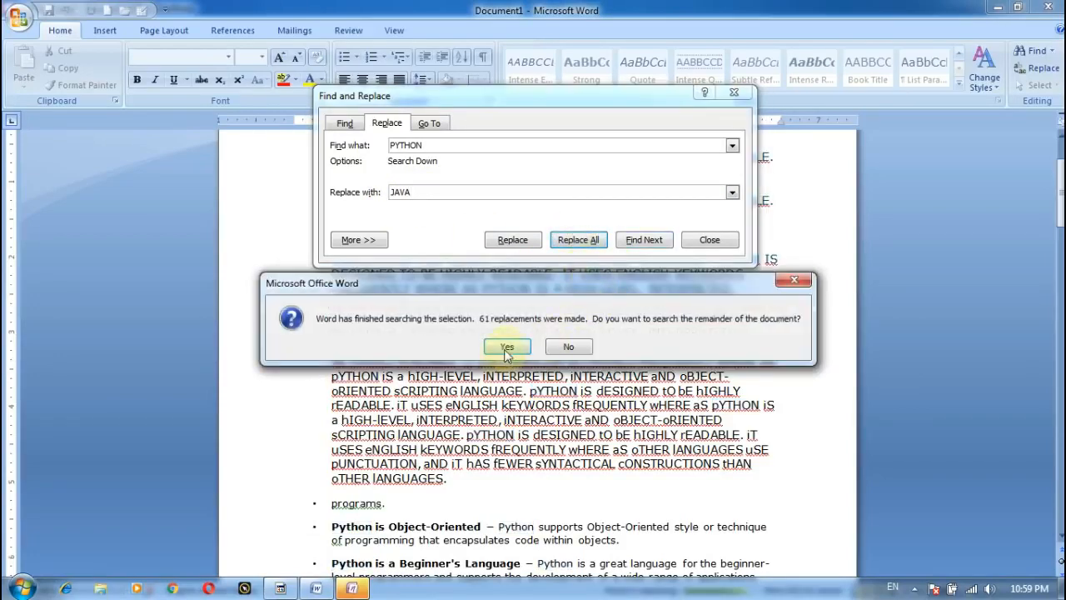
click(507, 347)
click(537, 348)
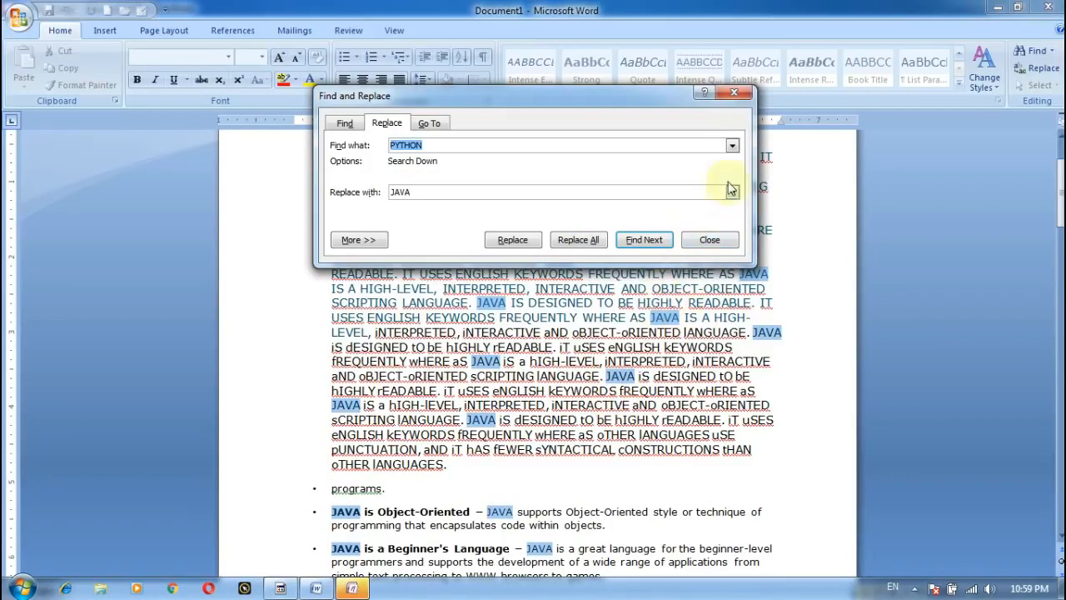
click(736, 92)
Check the replaced words across the pages, then undo the replacement of PYTHON with JAVA
scroll(662, 346, down, 15)
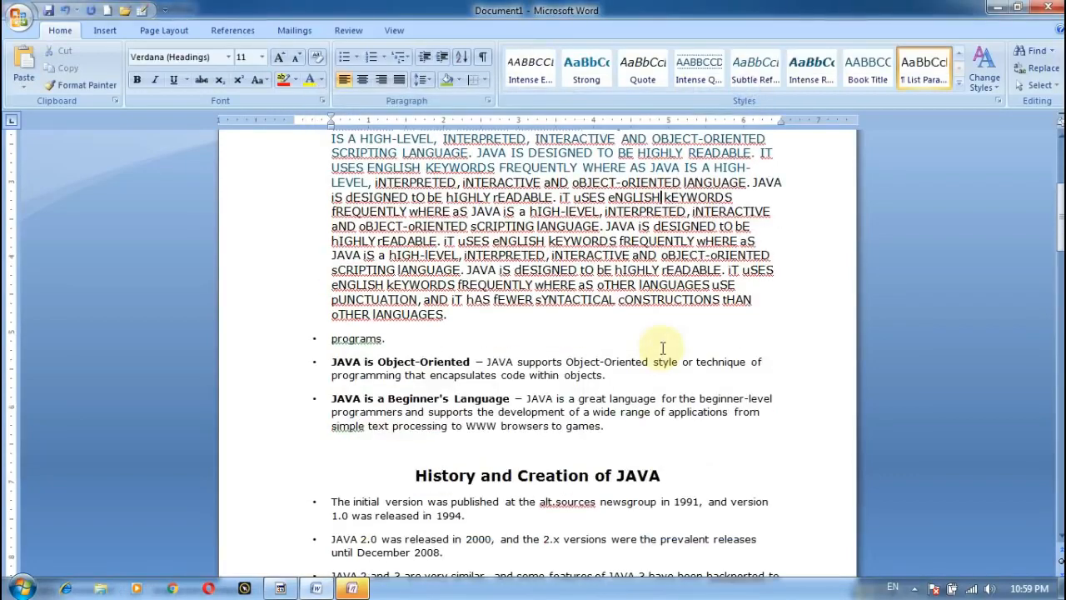
scroll(666, 367, down, 15)
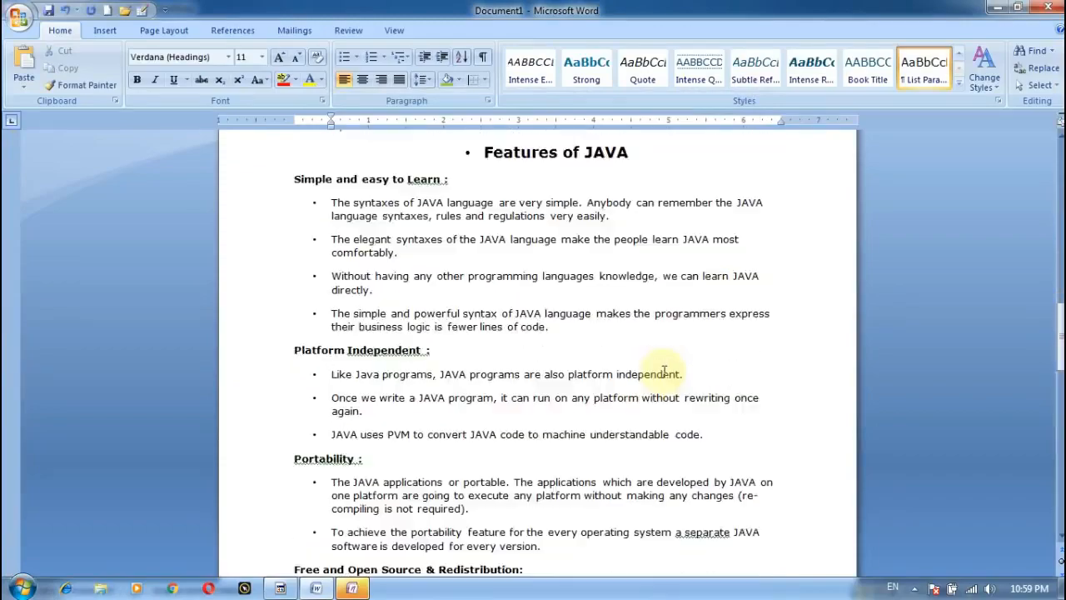
scroll(673, 350, up, 18)
scroll(670, 350, up, 1)
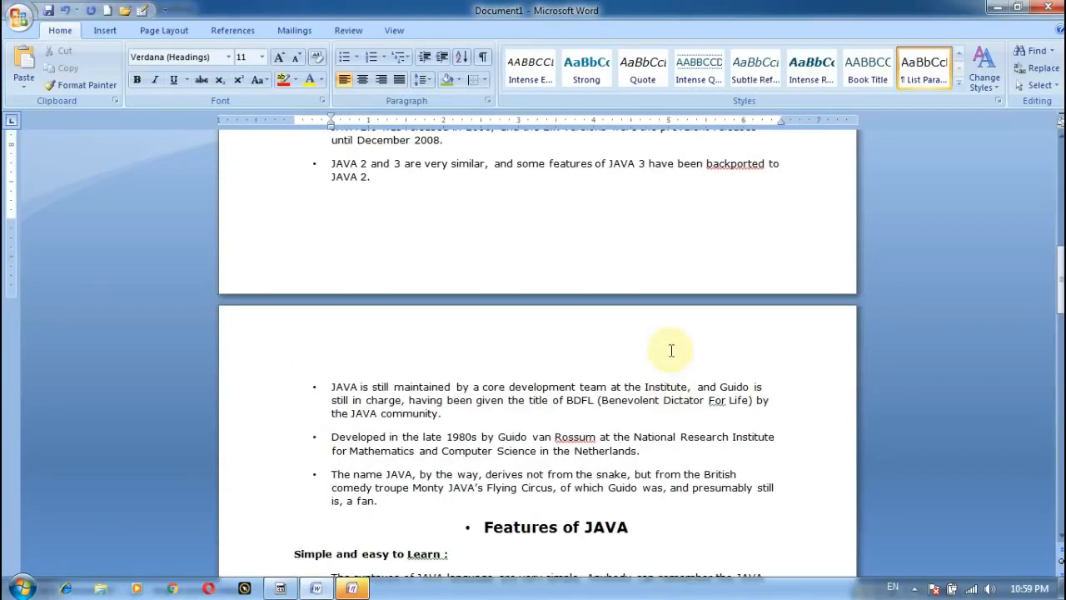
key(ctrl+z)
scroll(666, 333, down, 10)
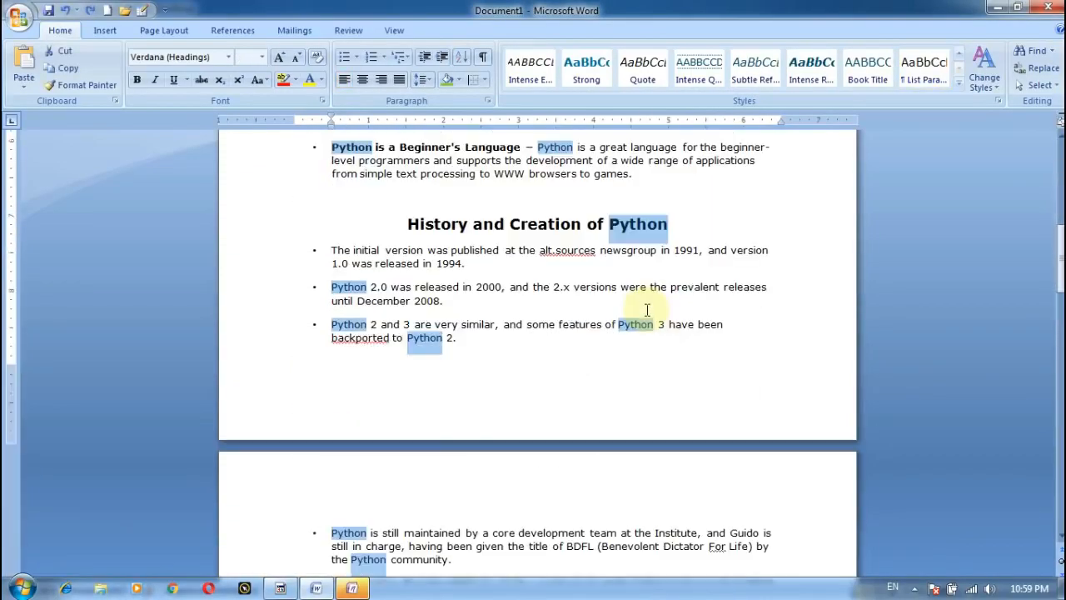
scroll(658, 321, up, 13)
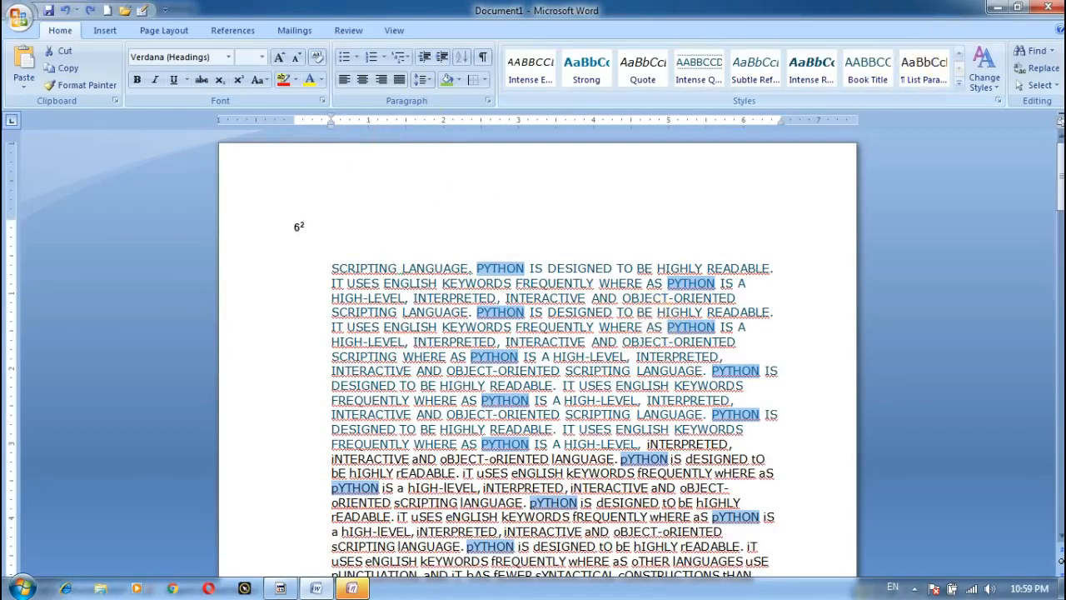
Replace every pYTHON in the document with JAVA again and check the text on the following pages
click(1037, 68)
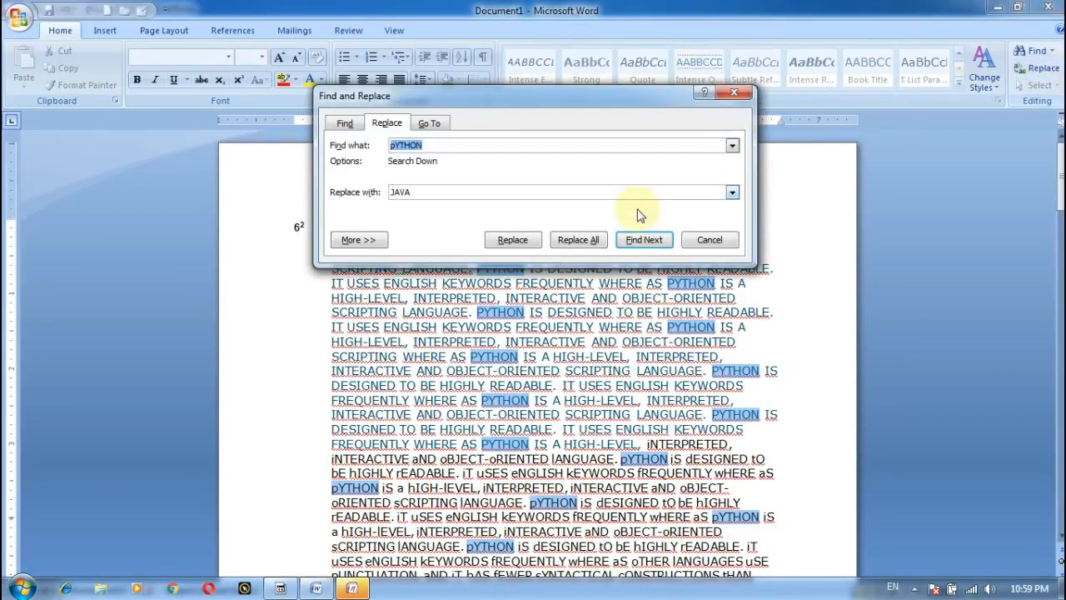
click(587, 241)
click(525, 346)
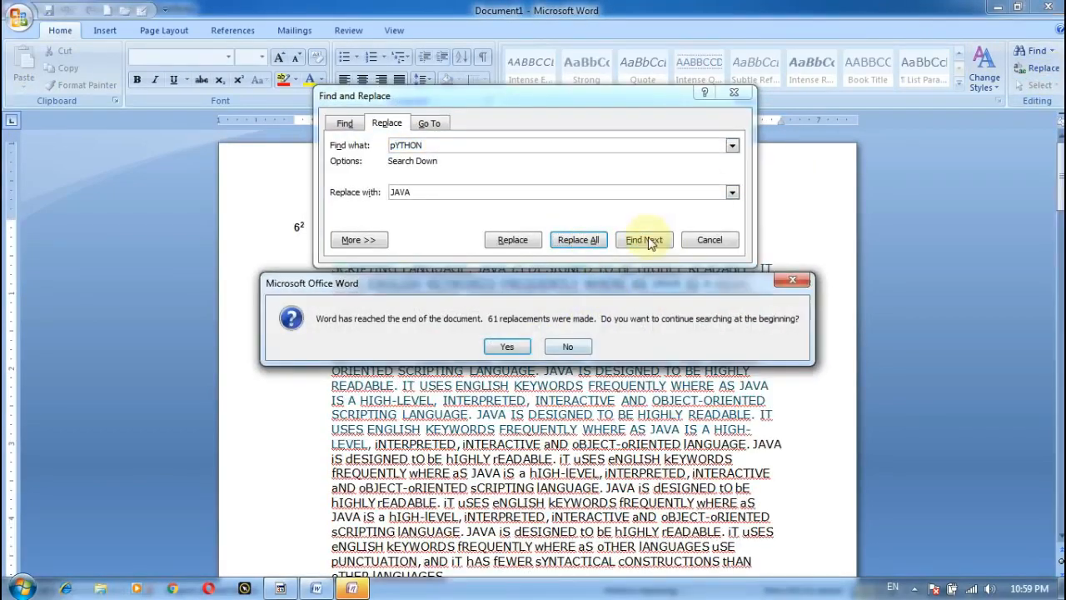
click(517, 345)
click(536, 347)
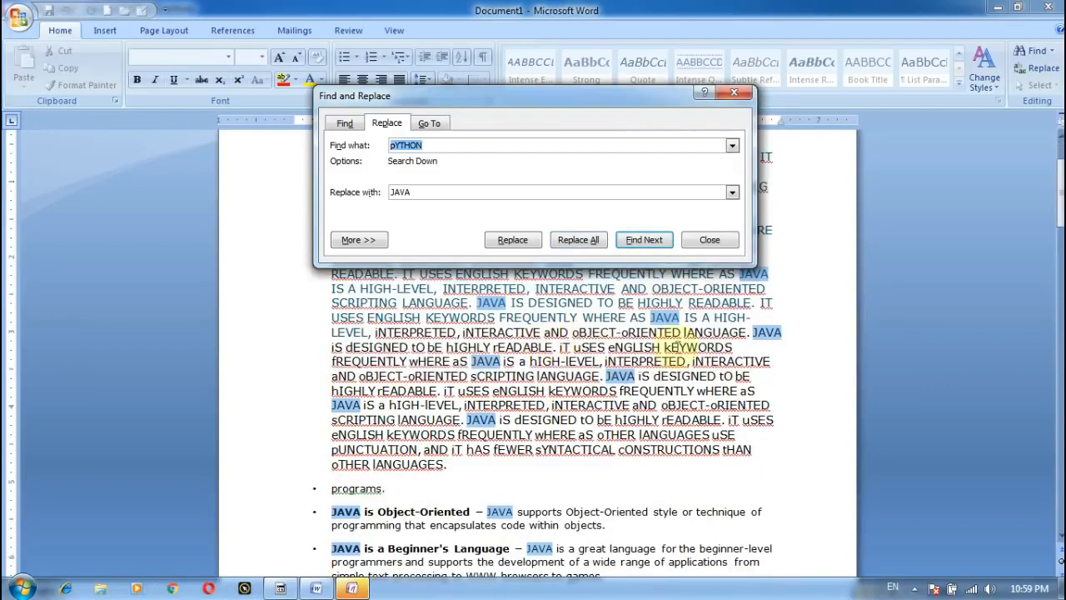
click(731, 92)
scroll(666, 301, down, 12)
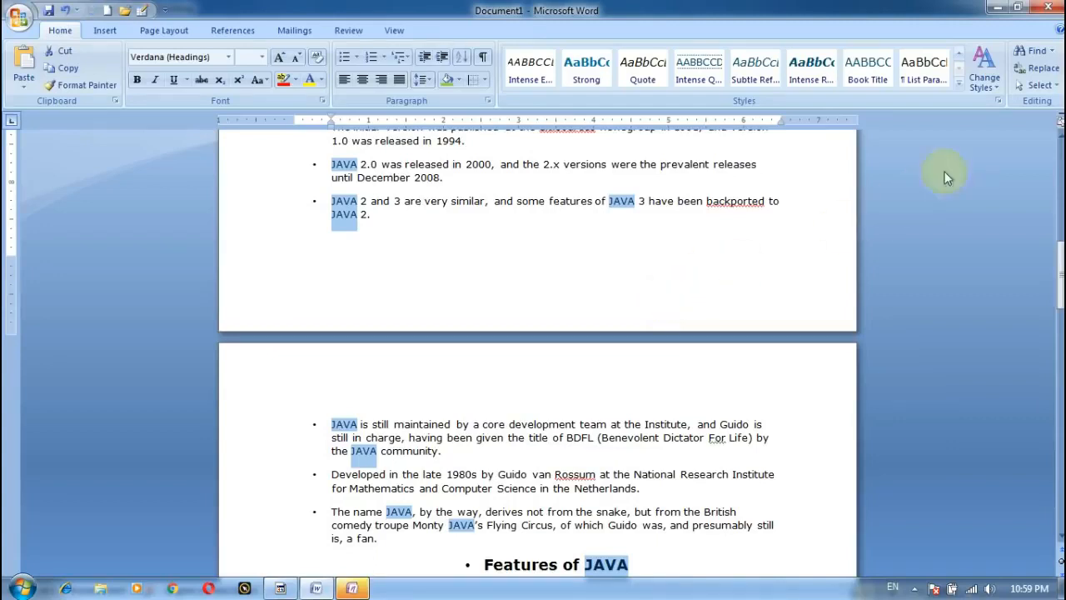
Select all the text in the document and show the available selection options
click(1039, 87)
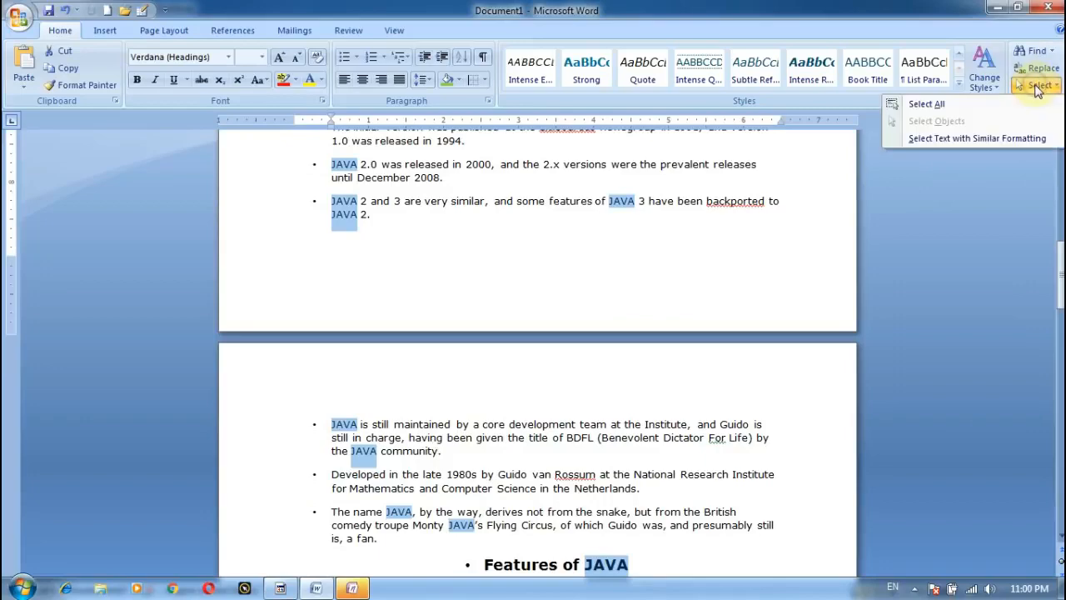
click(933, 101)
scroll(642, 256, up, 8)
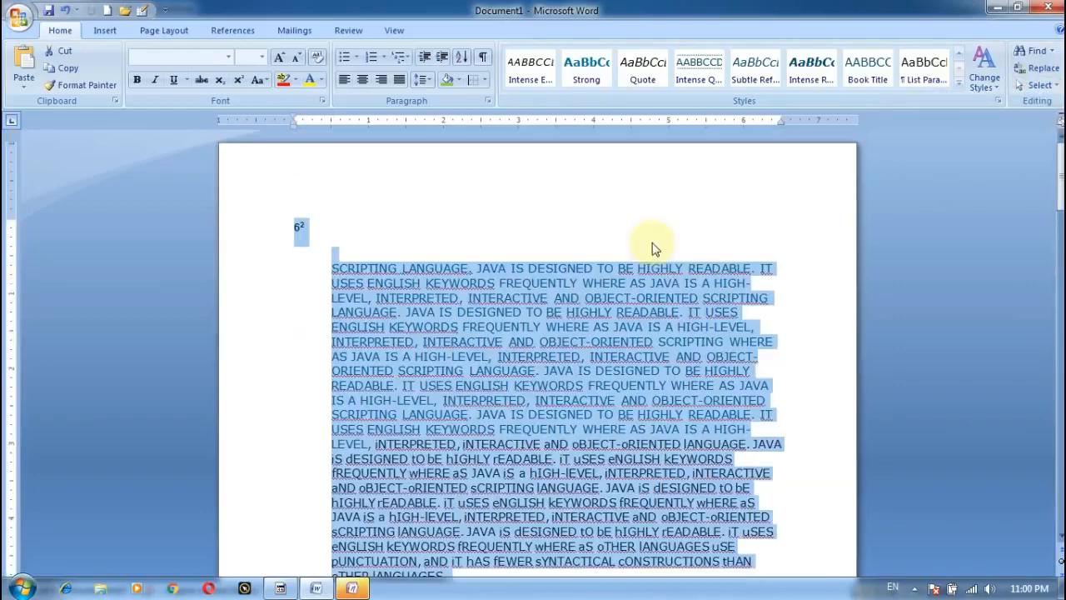
click(1039, 85)
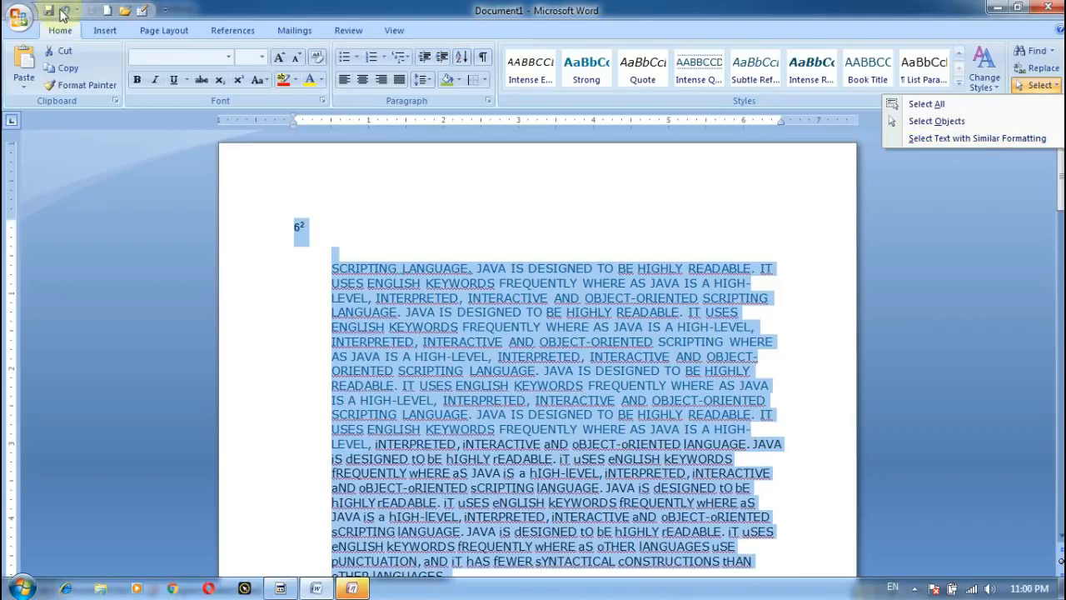
Remove Save, New, Open, Undo, Redo and Draw Table from the Quick Access Toolbar
click(165, 10)
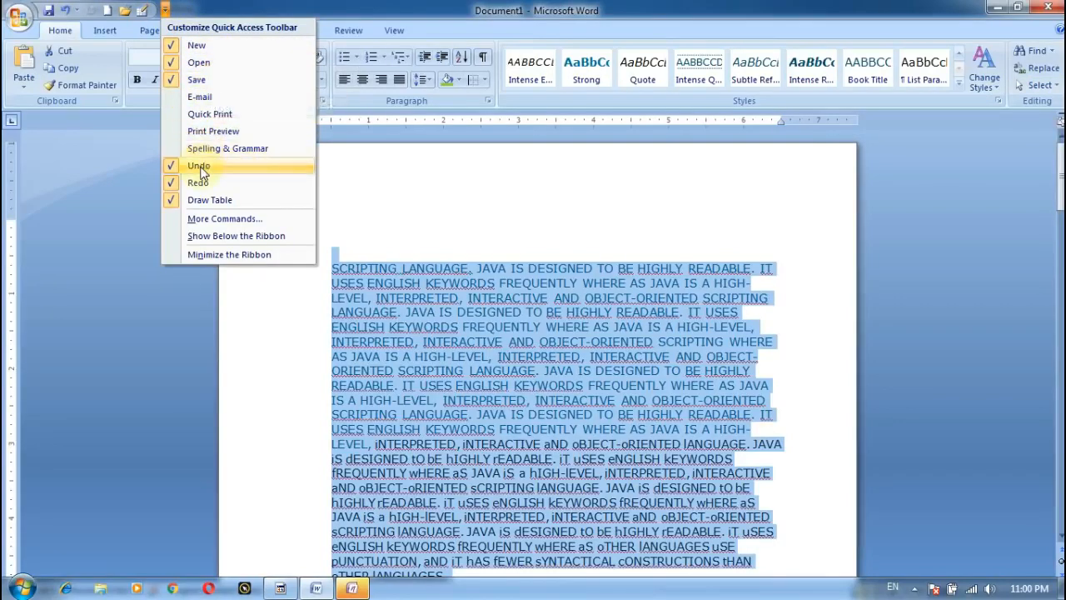
click(195, 79)
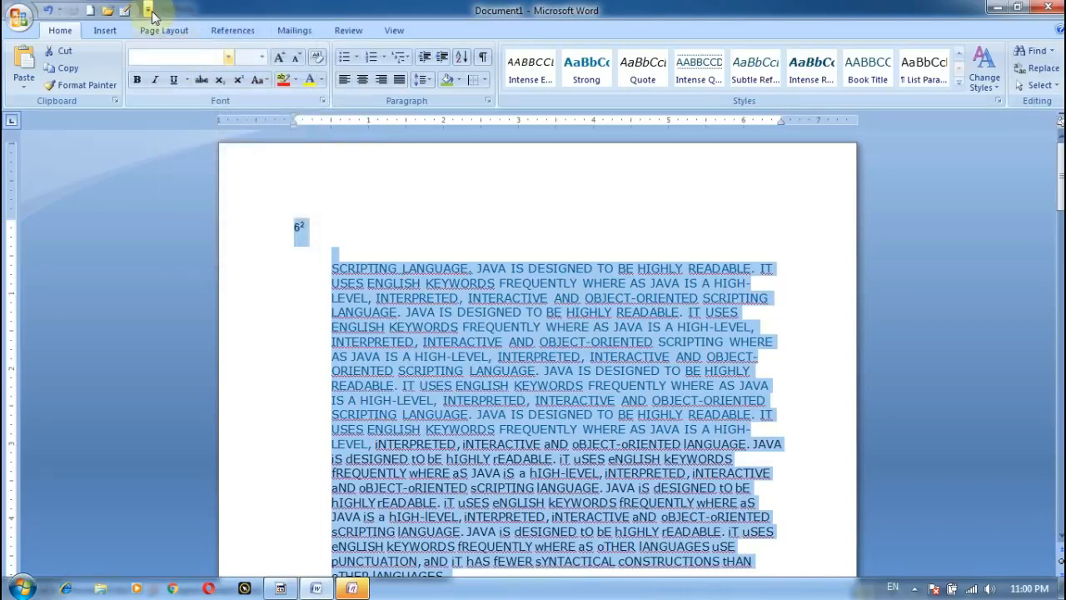
click(149, 12)
click(163, 45)
click(131, 11)
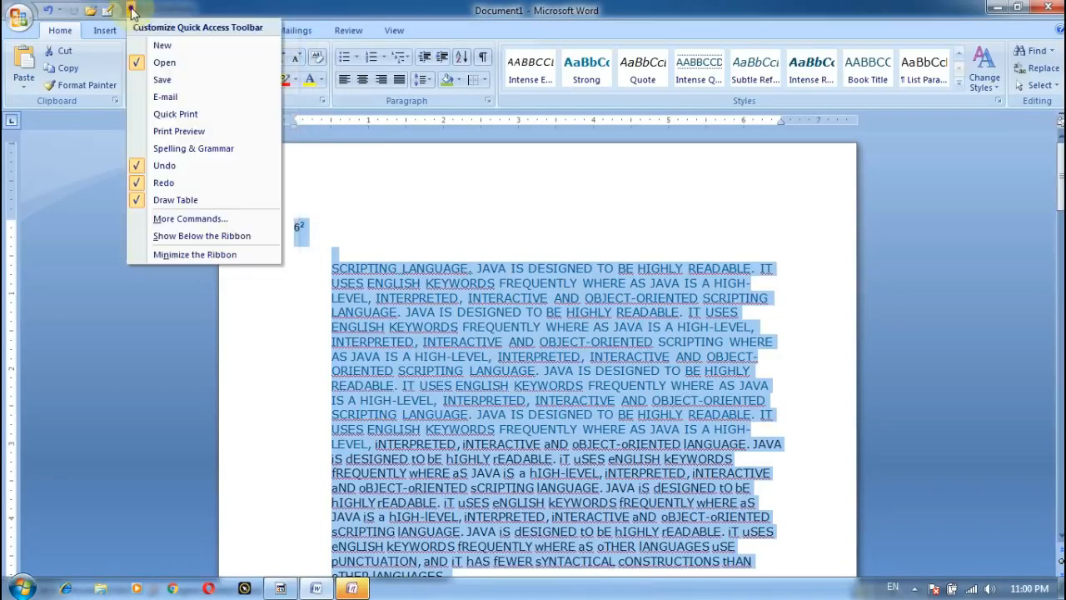
click(164, 63)
click(113, 10)
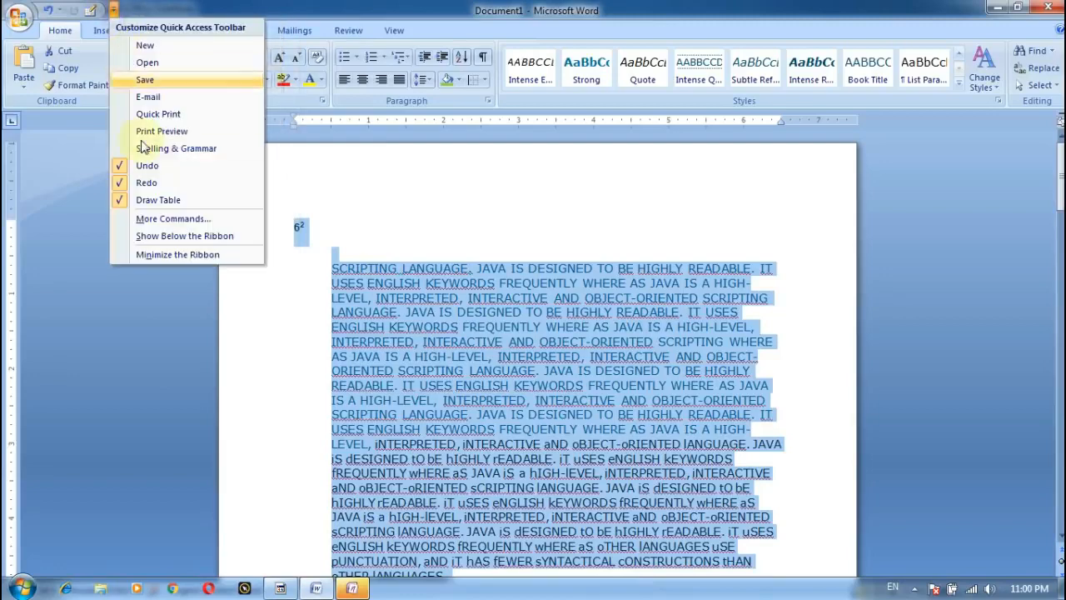
click(133, 165)
click(88, 10)
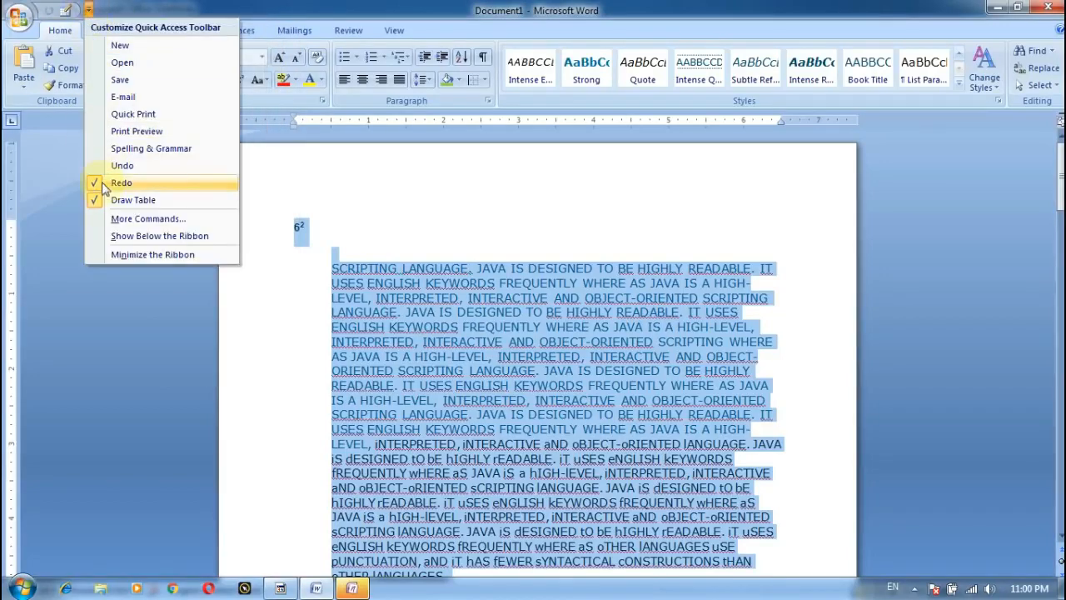
click(104, 183)
click(71, 10)
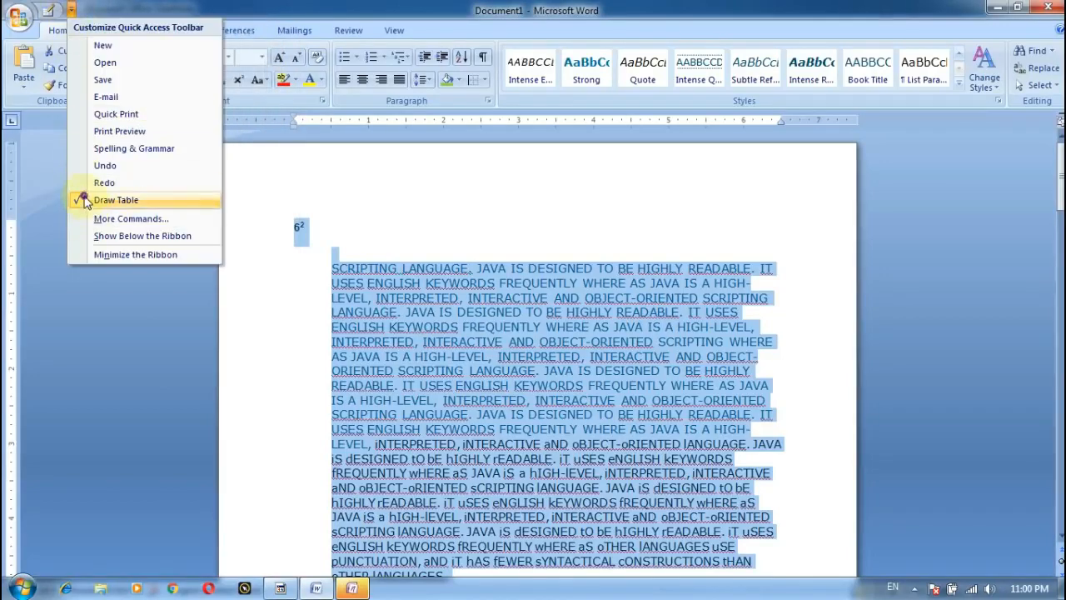
click(83, 200)
Add New, Open, Save, E-mail and Quick Print to the Quick Access Toolbar
click(46, 10)
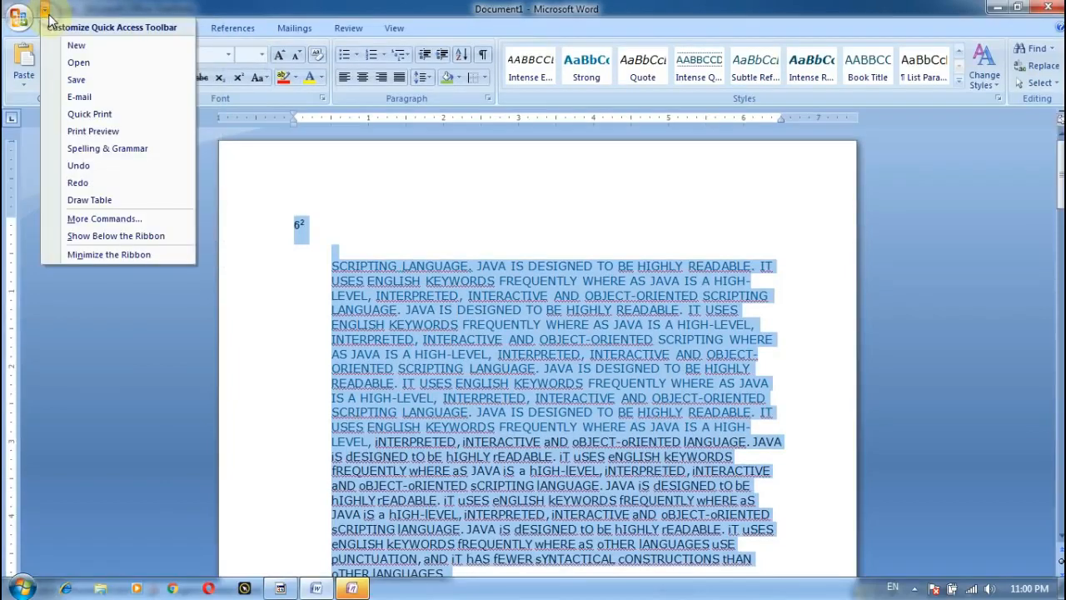
click(74, 45)
click(70, 10)
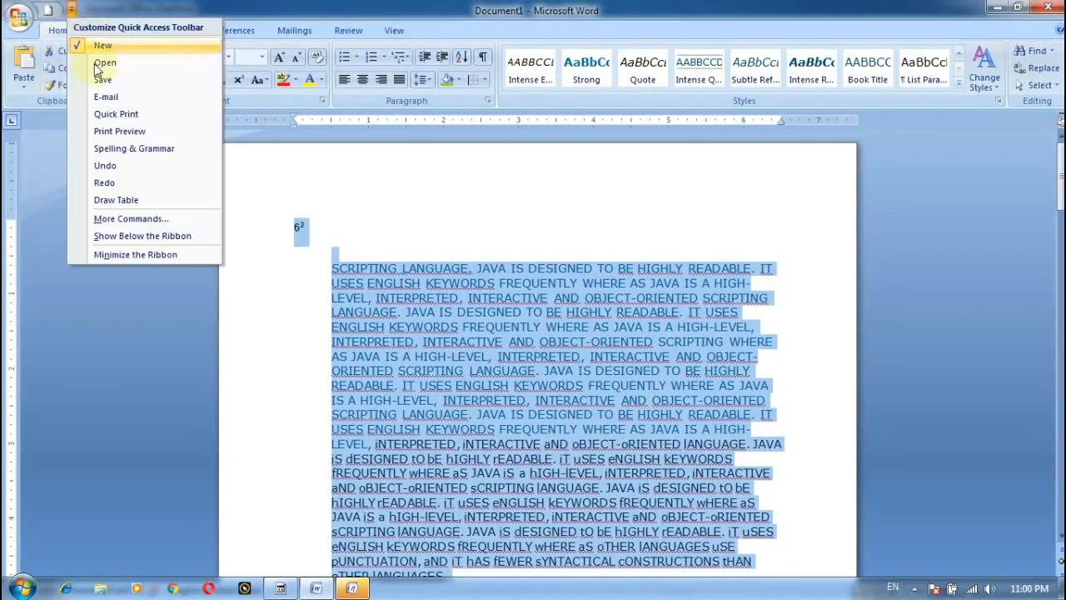
click(100, 63)
click(88, 10)
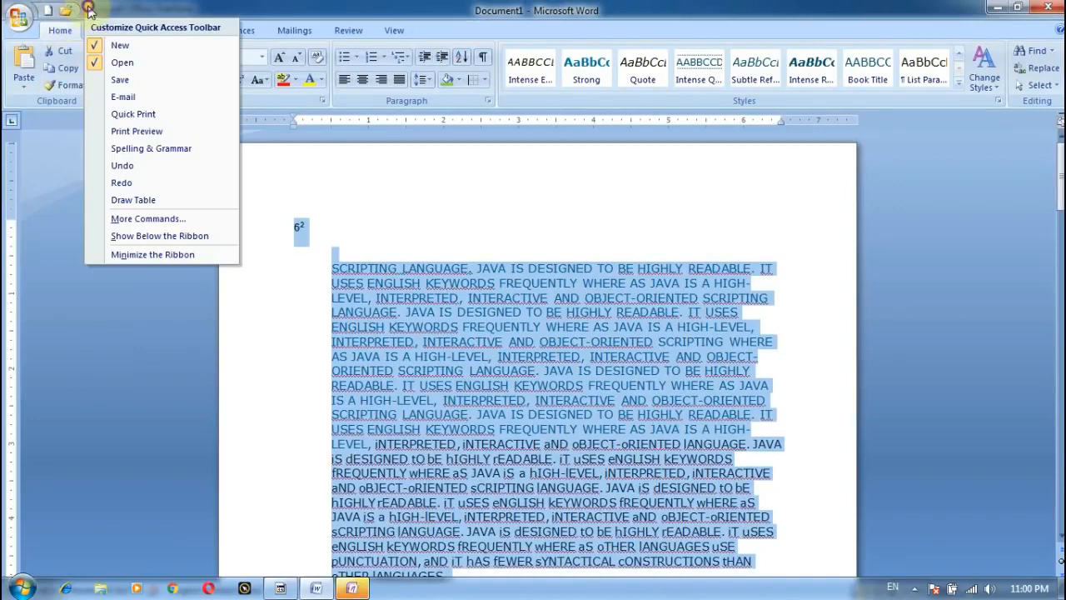
click(126, 80)
click(105, 10)
click(139, 97)
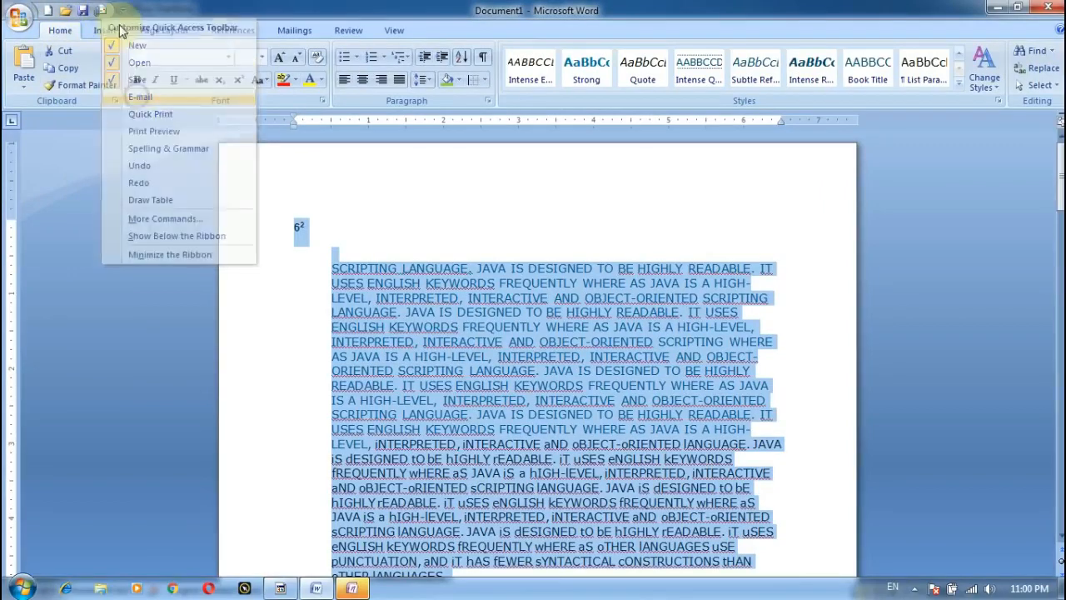
click(121, 10)
click(163, 111)
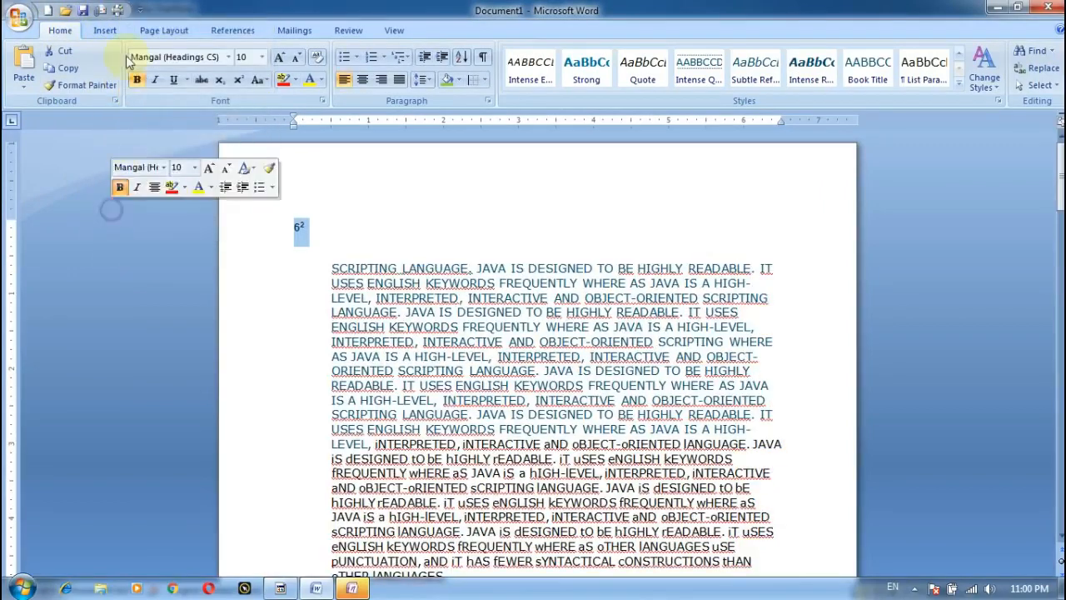